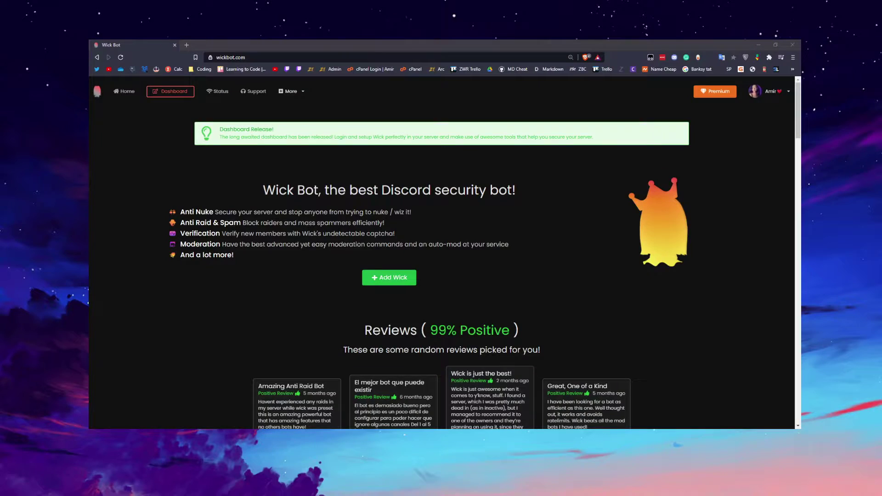
Open the dashboard and go to the server overview of the Chillout Lounge server
{"action": "left_click", "coordinate": [133, 204]}
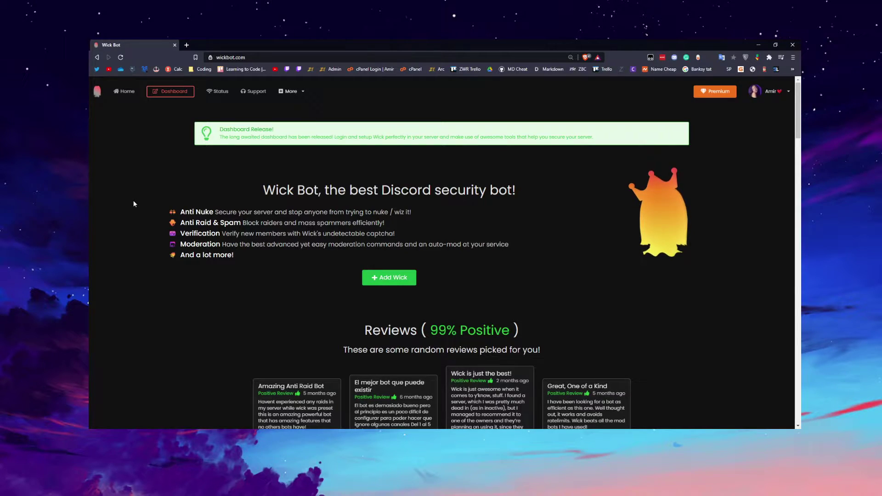
{"action": "left_click", "coordinate": [167, 95]}
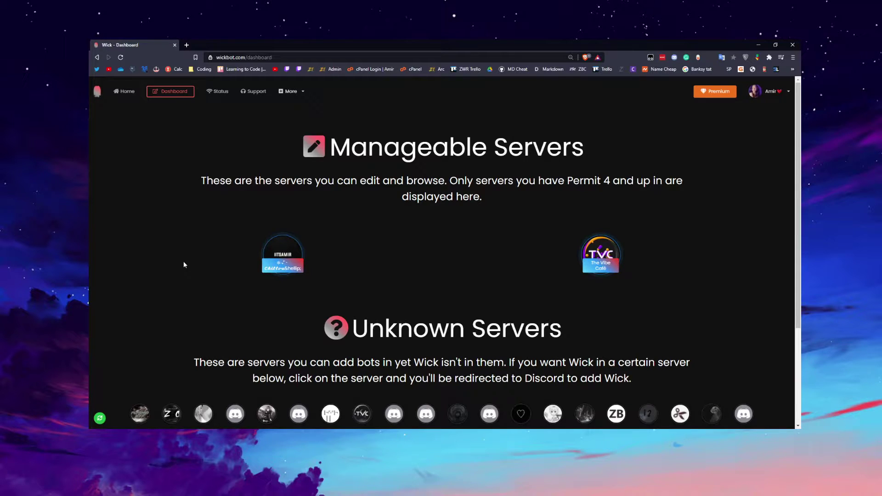
{"action": "mouse_move", "coordinate": [282, 265]}
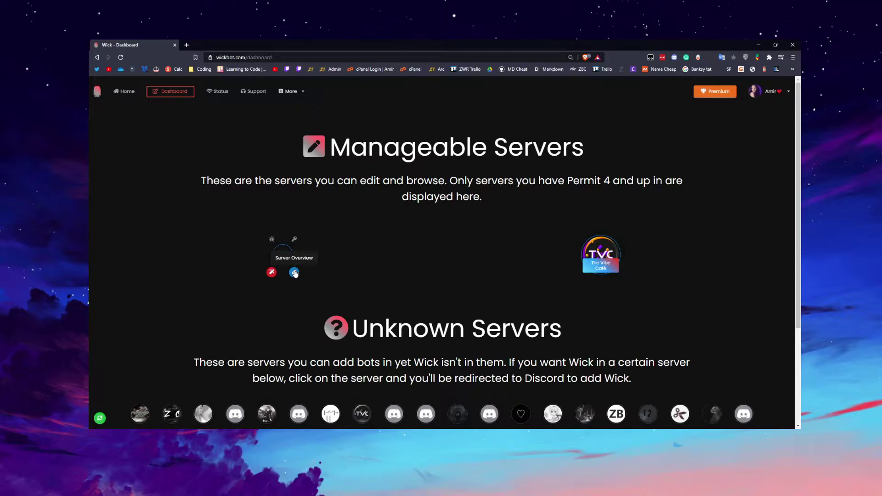
{"action": "left_click", "coordinate": [294, 273]}
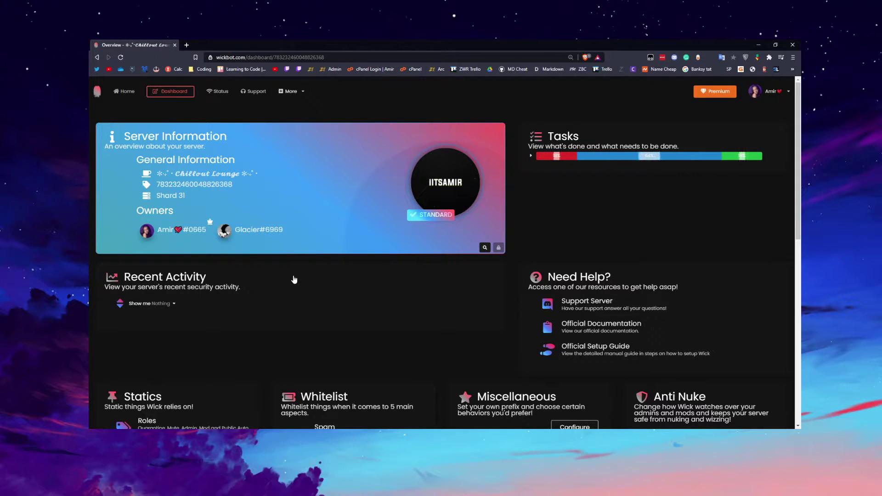
Look over the server overview page, from the server information to the configuration sections such as Statics, Whitelist, Auto Mod and Verification
{"action": "scroll", "coordinate": [293, 277], "scroll_direction": "down", "scroll_amount": 2}
{"action": "scroll", "coordinate": [281, 274], "scroll_direction": "up", "scroll_amount": 2}
{"action": "scroll", "coordinate": [465, 191], "scroll_direction": "down", "scroll_amount": 7}
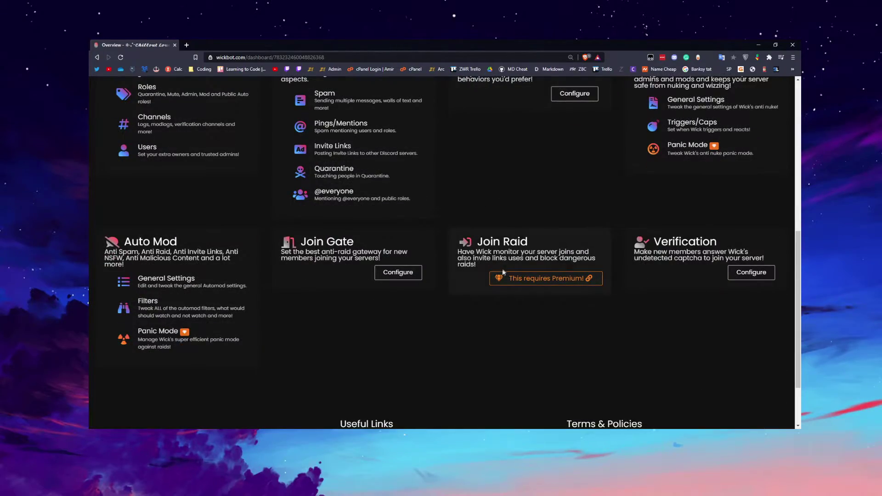
{"action": "scroll", "coordinate": [288, 269], "scroll_direction": "up", "scroll_amount": 3}
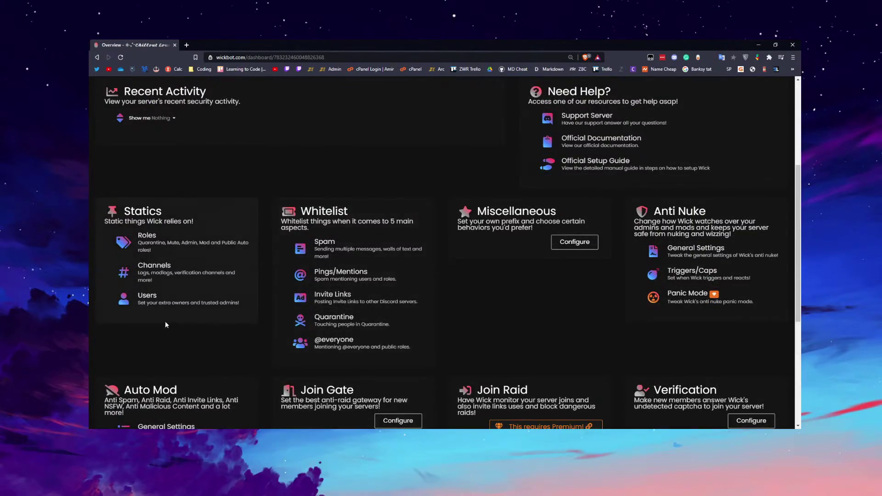
{"action": "scroll", "coordinate": [165, 321], "scroll_direction": "down", "scroll_amount": 4}
{"action": "scroll", "coordinate": [175, 267], "scroll_direction": "up", "scroll_amount": 7}
{"action": "scroll", "coordinate": [459, 314], "scroll_direction": "down", "scroll_amount": 3}
{"action": "scroll", "coordinate": [597, 285], "scroll_direction": "up", "scroll_amount": 4}
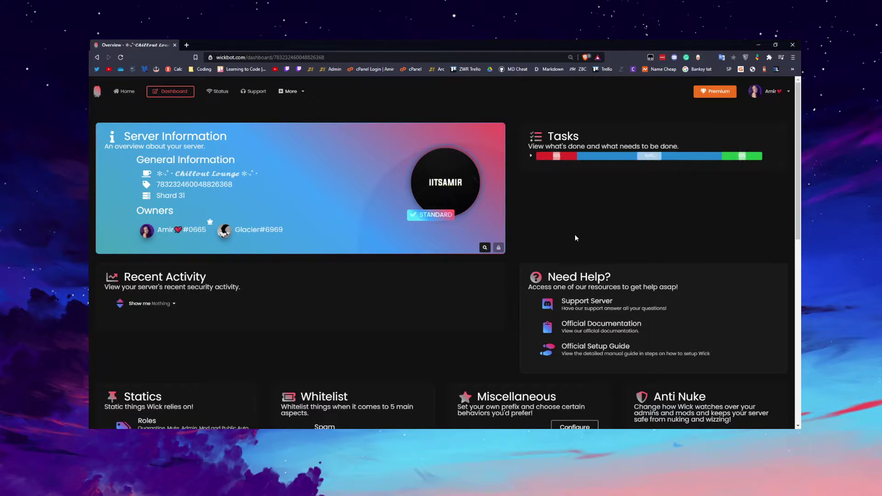
Expand the Tasks list and review the outstanding setup items for the server
{"action": "left_click", "coordinate": [533, 156]}
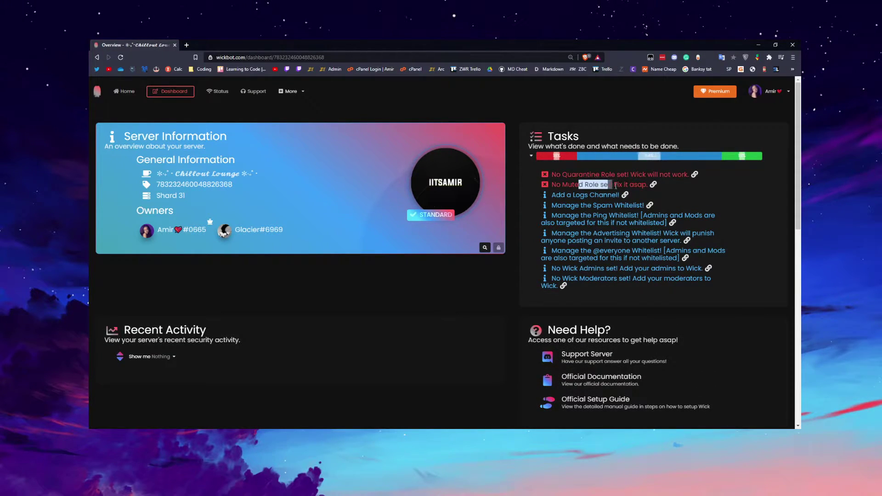
{"action": "mouse_move", "coordinate": [563, 175]}
{"action": "left_mouse_down"}
{"action": "mouse_move", "coordinate": [643, 185]}
{"action": "mouse_move", "coordinate": [675, 175]}
{"action": "mouse_move", "coordinate": [562, 176]}
{"action": "left_mouse_up"}
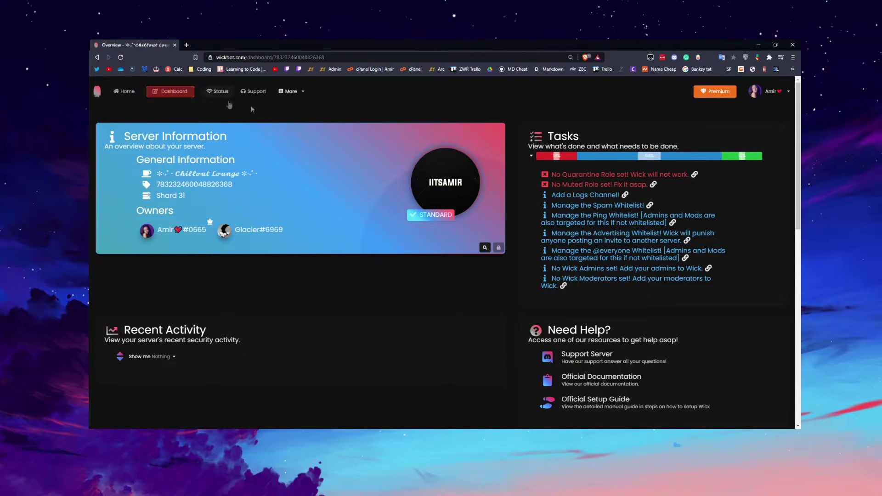
{"action": "scroll", "coordinate": [251, 183], "scroll_direction": "down", "scroll_amount": 4}
{"action": "scroll", "coordinate": [312, 179], "scroll_direction": "up", "scroll_amount": 2}
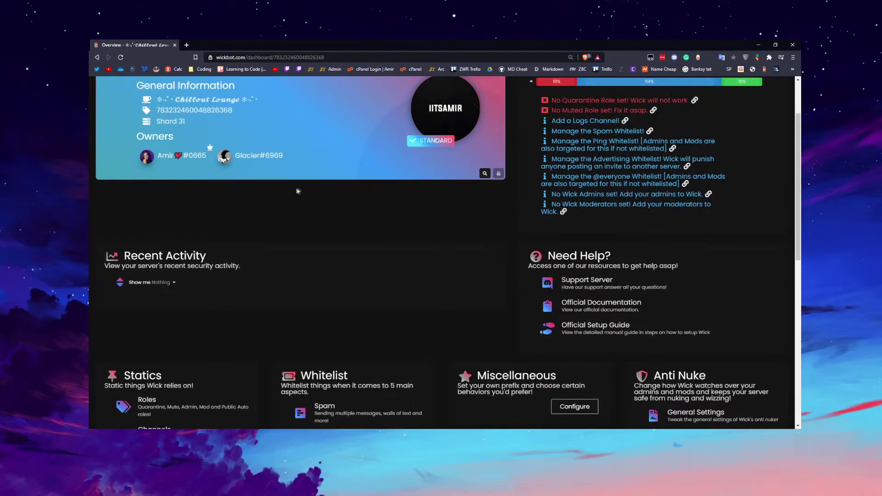
{"action": "scroll", "coordinate": [297, 191], "scroll_direction": "up", "scroll_amount": 2}
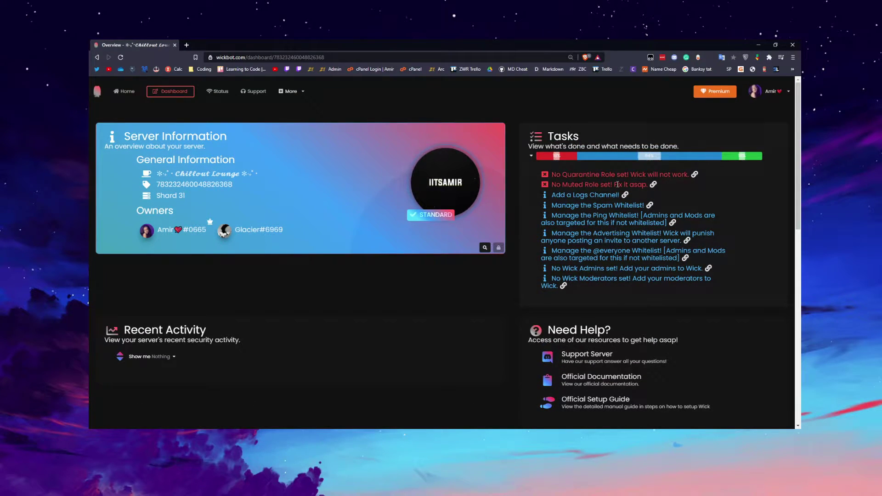
Open the Roles settings under Statics and set the mute role to Muted
{"action": "scroll", "coordinate": [302, 228], "scroll_direction": "down", "scroll_amount": 3}
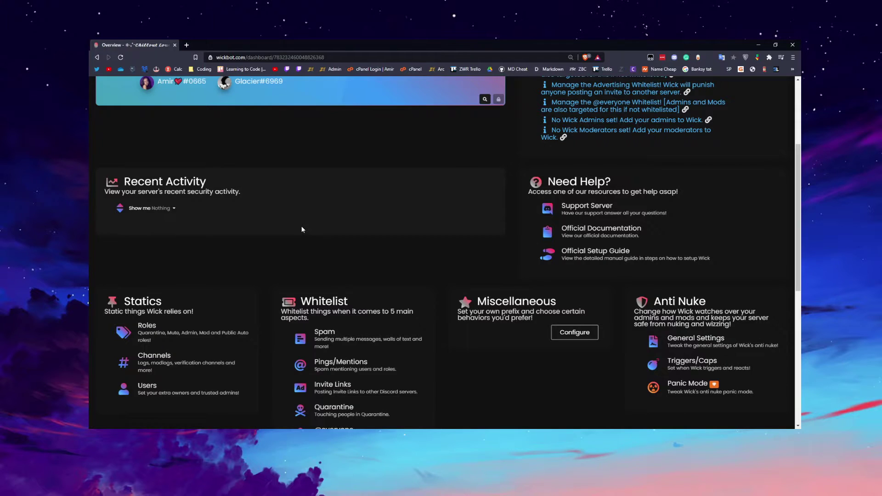
{"action": "scroll", "coordinate": [302, 229], "scroll_direction": "down", "scroll_amount": 2}
{"action": "left_click", "coordinate": [246, 235]}
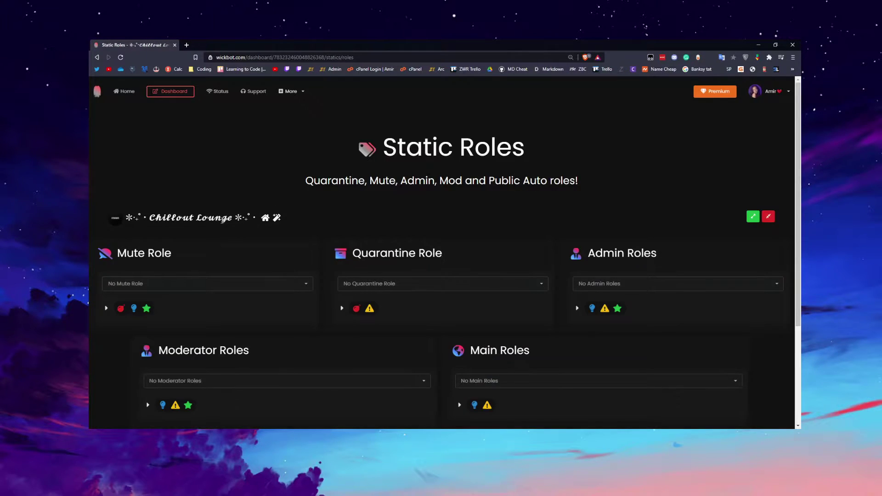
{"action": "scroll", "coordinate": [222, 220], "scroll_direction": "down", "scroll_amount": 1}
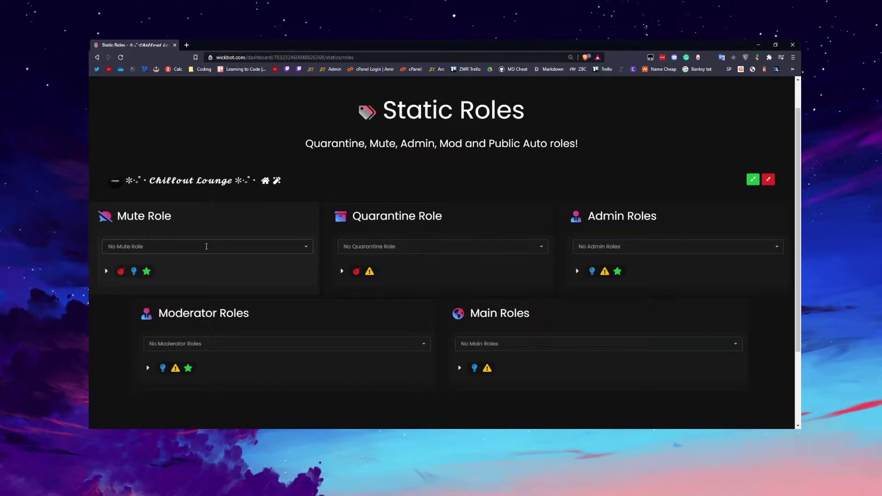
{"action": "left_click", "coordinate": [206, 247]}
{"action": "type", "text": "mute"}
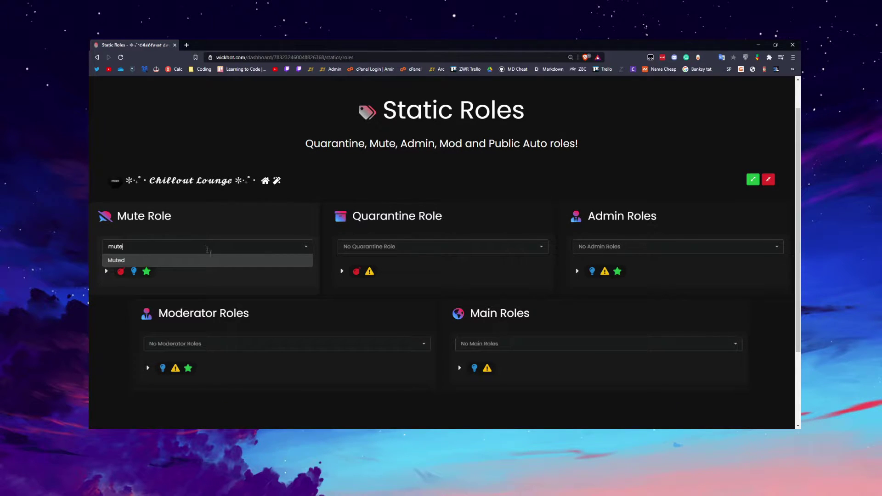
{"action": "left_click", "coordinate": [216, 265]}
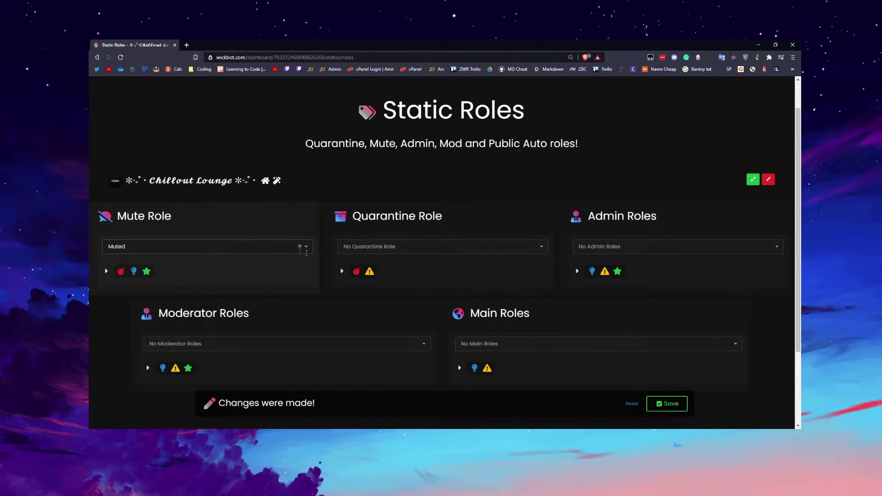
Set the quarantine role to Single
{"action": "left_click", "coordinate": [386, 247]}
{"action": "key", "text": "Return"}
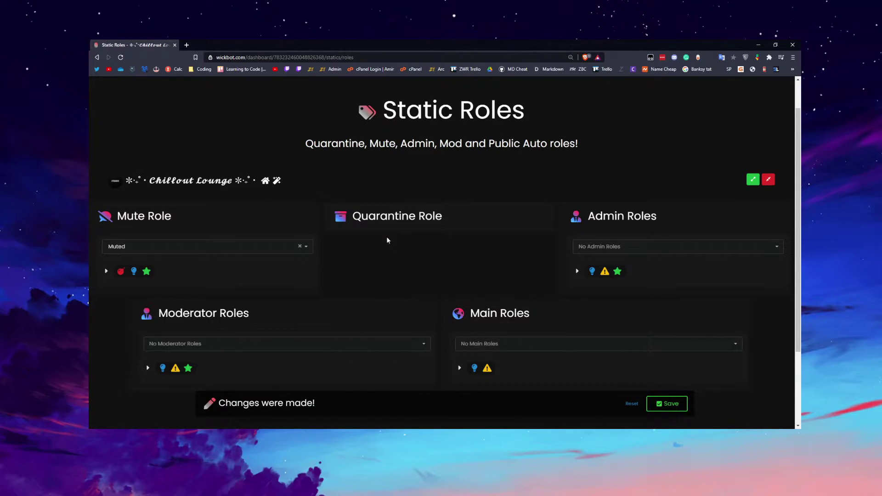
{"action": "left_click", "coordinate": [381, 247]}
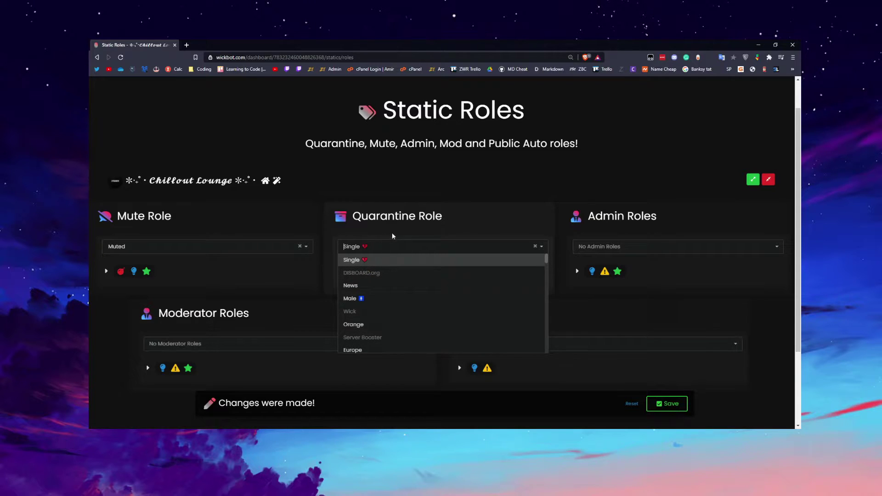
{"action": "left_click", "coordinate": [393, 236]}
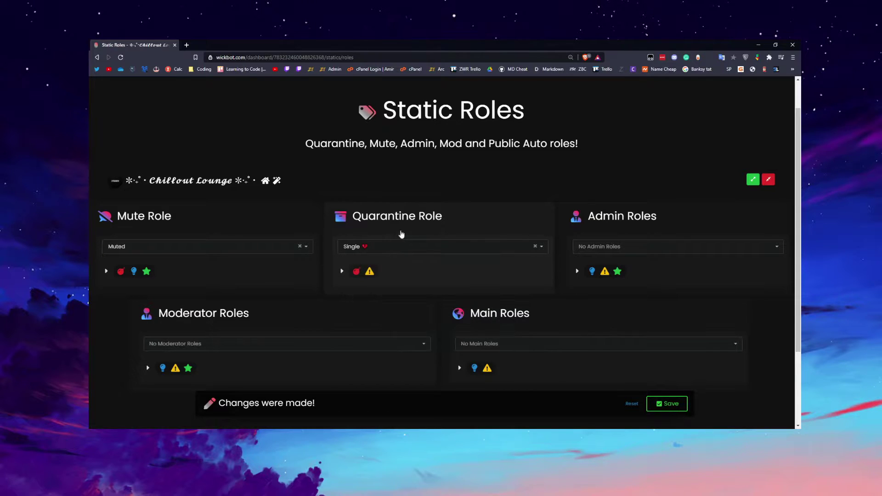
Add Admin, Head Admin and the two symbol-only roles listed above Giveaway Winner as admin roles, and save the settings
{"action": "left_click", "coordinate": [596, 246]}
{"action": "type", "text": "admin"}
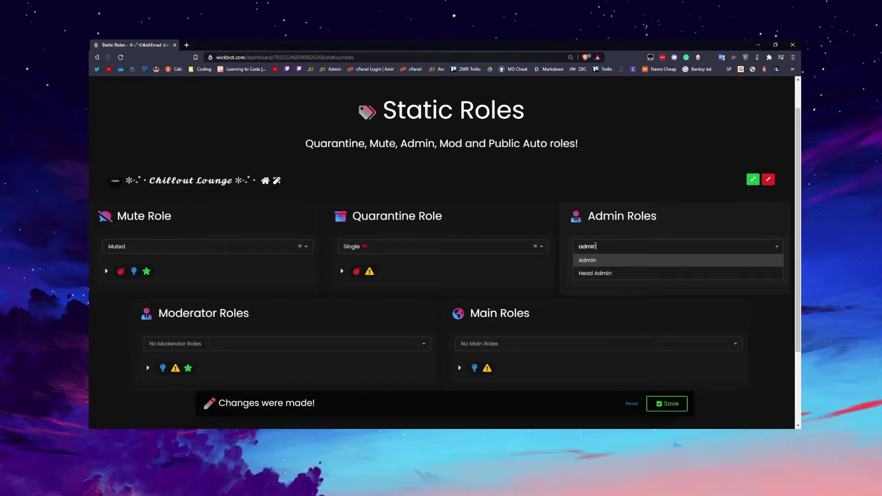
{"action": "left_click", "coordinate": [597, 261]}
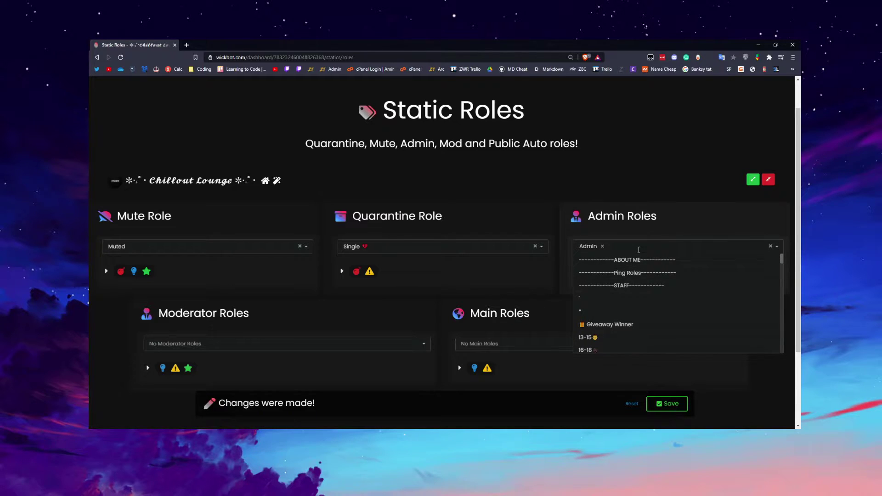
{"action": "type", "text": "admin"}
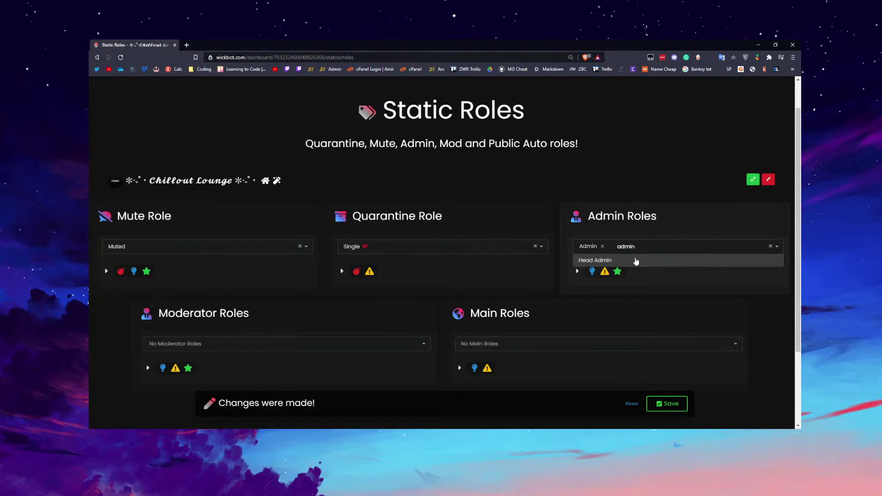
{"action": "left_click", "coordinate": [636, 261]}
{"action": "left_click", "coordinate": [637, 298]}
{"action": "left_click", "coordinate": [652, 298]}
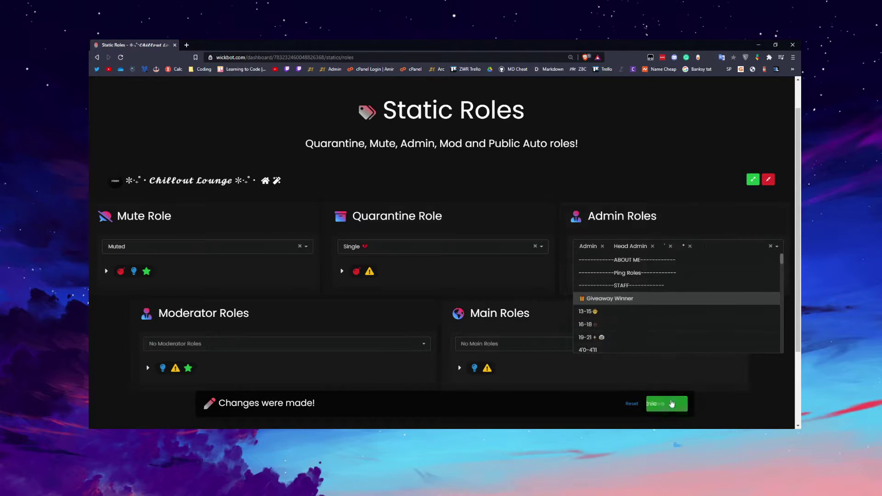
{"action": "left_click", "coordinate": [592, 329]}
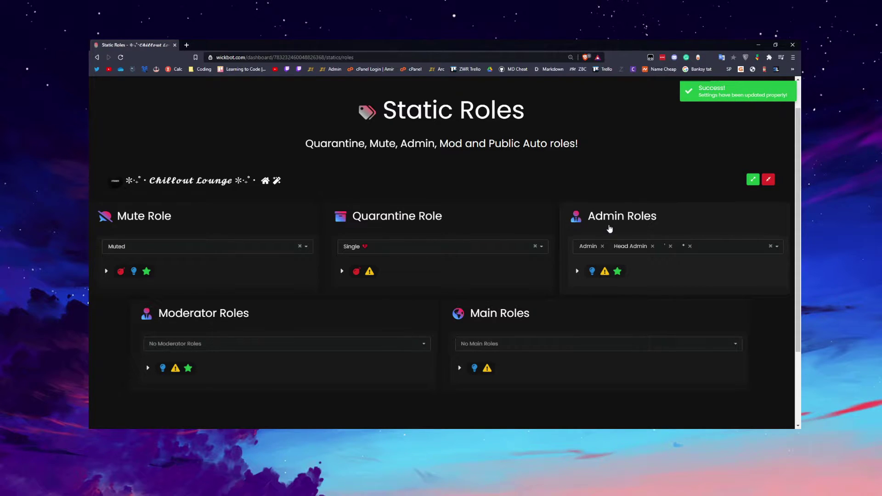
Add Moderator as a moderator role and save the settings
{"action": "left_click", "coordinate": [294, 339]}
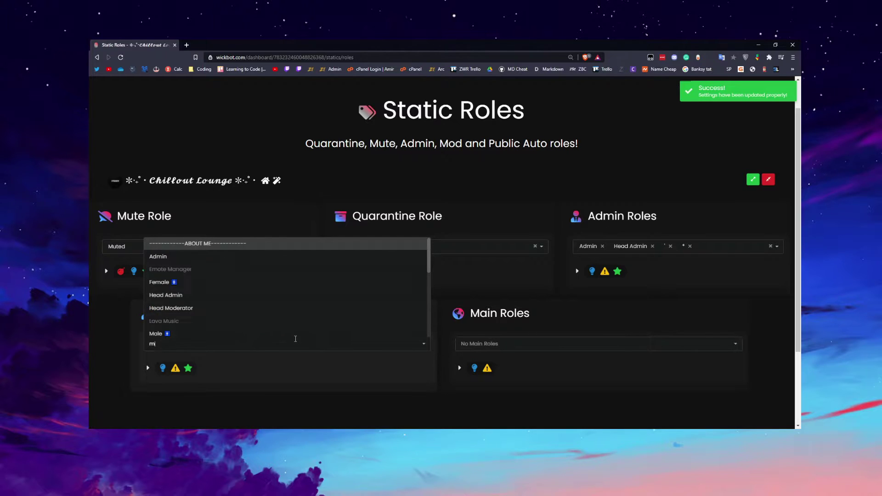
{"action": "type", "text": "md"}
{"action": "key", "text": "BackSpace"}
{"action": "type", "text": "od"}
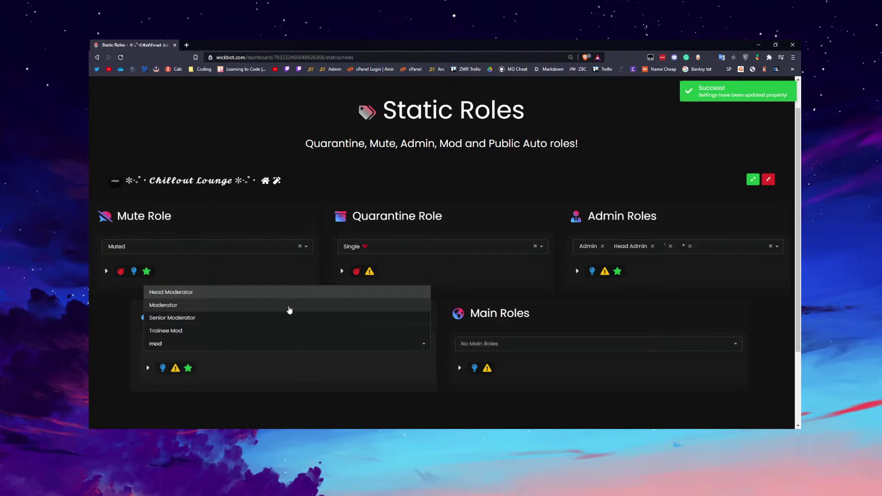
{"action": "left_click", "coordinate": [288, 306]}
{"action": "left_click", "coordinate": [481, 321]}
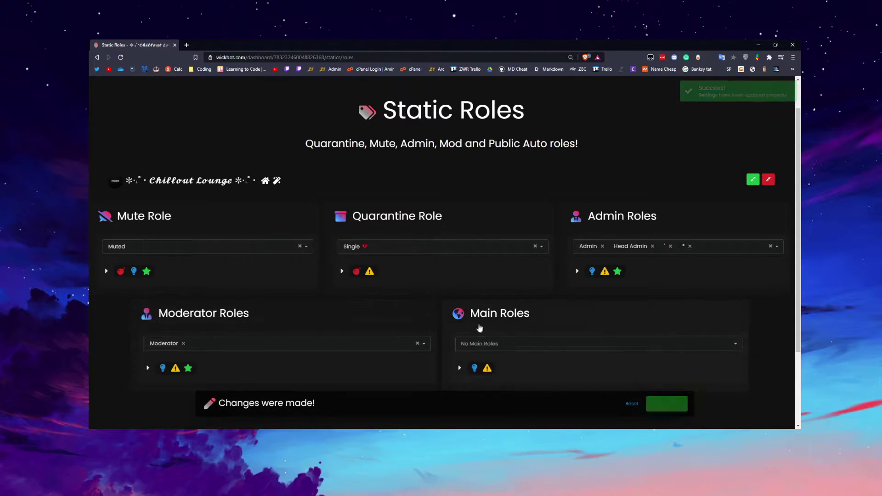
Add Member as a main role and save the settings
{"action": "left_click", "coordinate": [488, 344]}
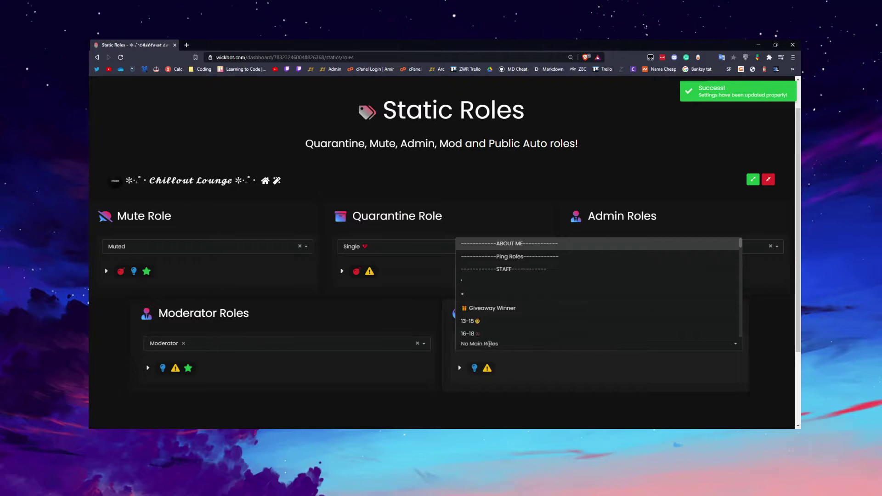
{"action": "type", "text": "mem"}
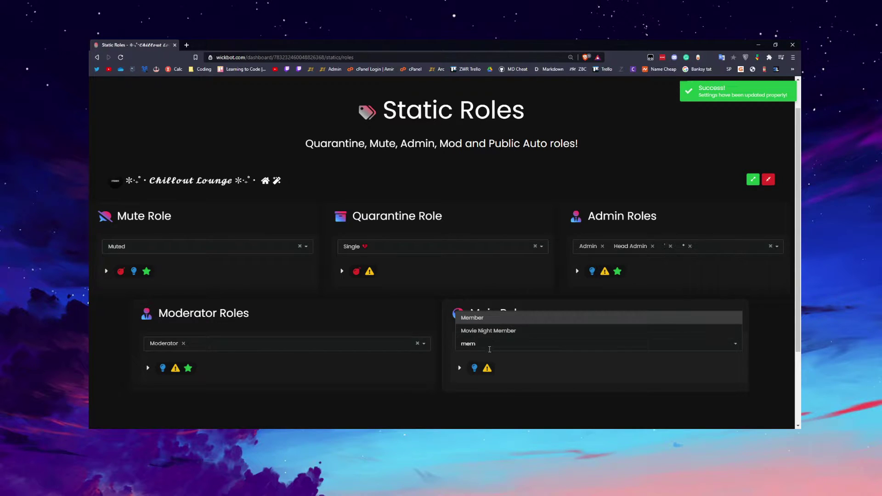
{"action": "left_click", "coordinate": [487, 317]}
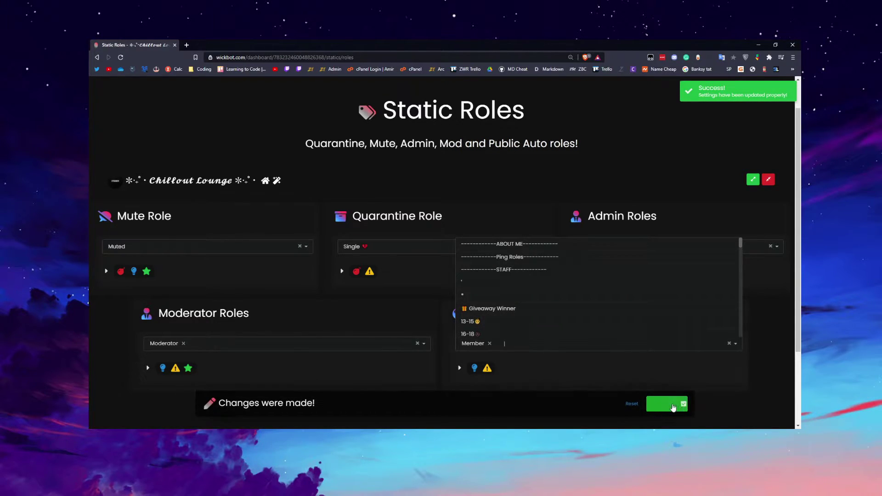
{"action": "left_click", "coordinate": [673, 408]}
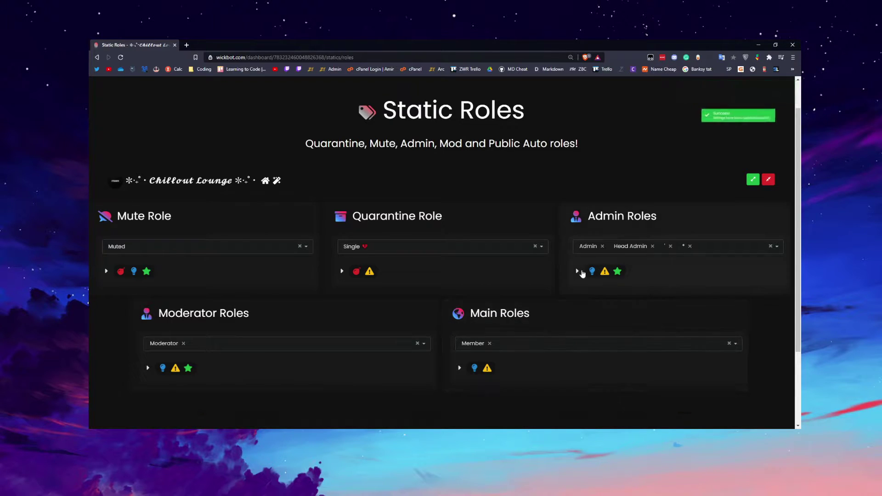
Expand the explanatory notes under the mute, quarantine, admin, moderator and main role settings and read through them
{"action": "left_click", "coordinate": [577, 271]}
{"action": "left_click", "coordinate": [341, 271]}
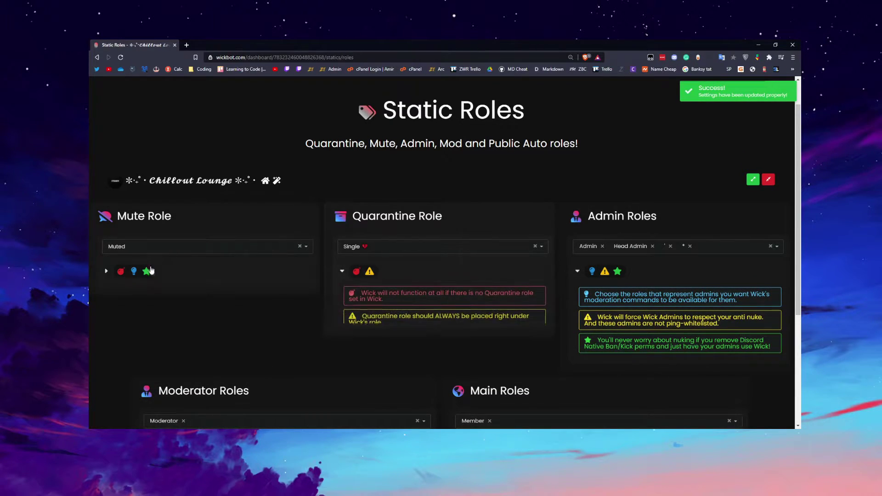
{"action": "left_click", "coordinate": [106, 271]}
{"action": "scroll", "coordinate": [154, 306], "scroll_direction": "down", "scroll_amount": 2}
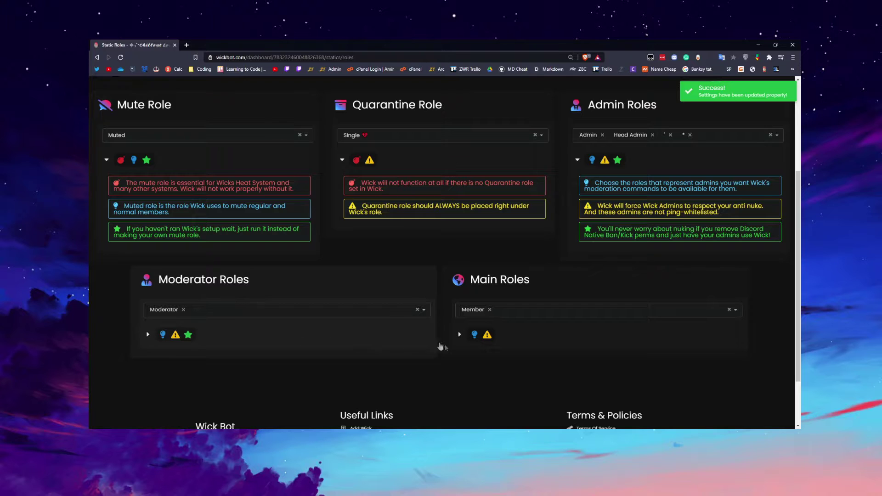
{"action": "left_click", "coordinate": [461, 336]}
{"action": "left_click", "coordinate": [148, 335]}
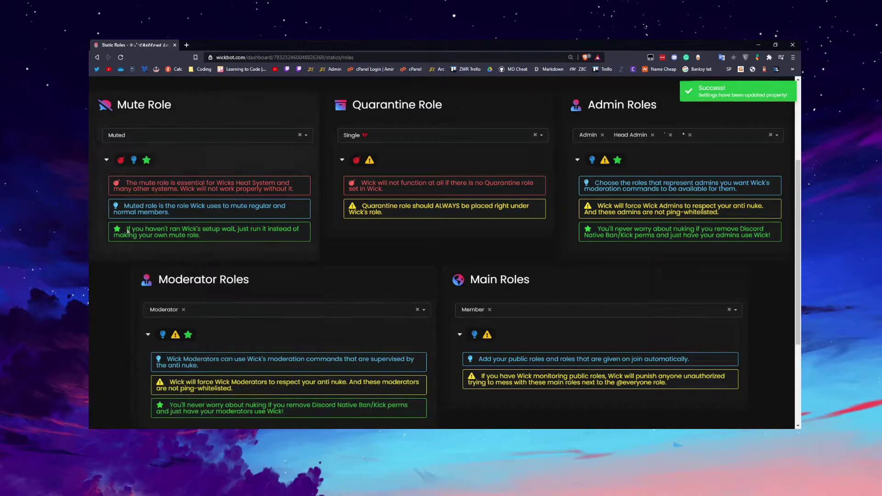
{"action": "left_click_drag", "start_coordinate": [159, 206], "coordinate": [191, 189]}
{"action": "left_click", "coordinate": [191, 189]}
{"action": "scroll", "coordinate": [399, 202], "scroll_direction": "down", "scroll_amount": 2}
{"action": "left_click_drag", "start_coordinate": [481, 265], "coordinate": [667, 273]}
{"action": "scroll", "coordinate": [408, 237], "scroll_direction": "up", "scroll_amount": 4}
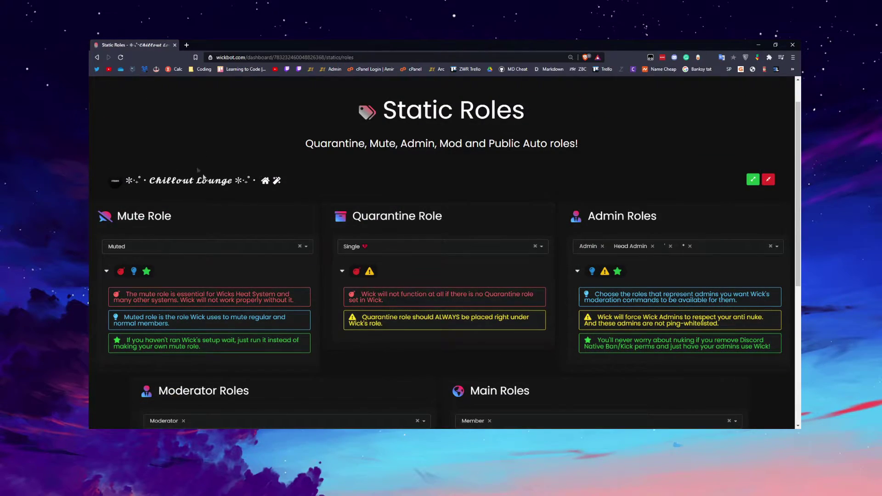
Return to the server overview and open the static Channels settings
{"action": "left_click", "coordinate": [97, 59]}
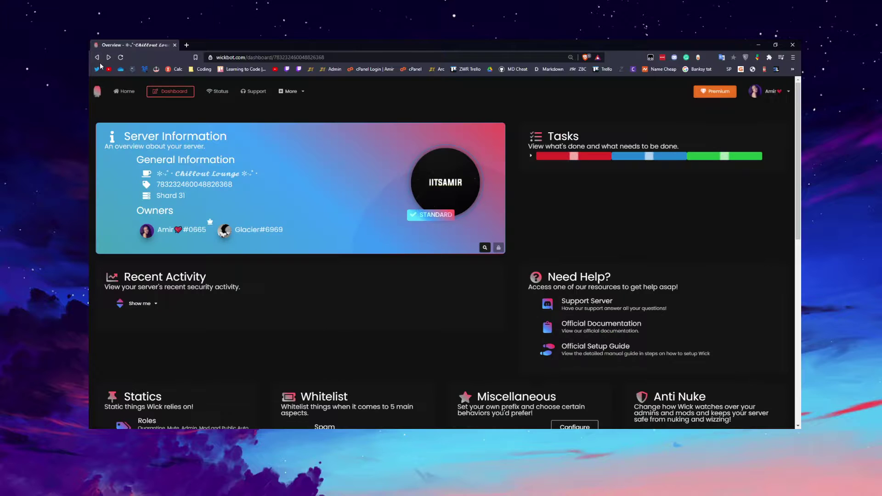
{"action": "scroll", "coordinate": [186, 192], "scroll_direction": "down", "scroll_amount": 4}
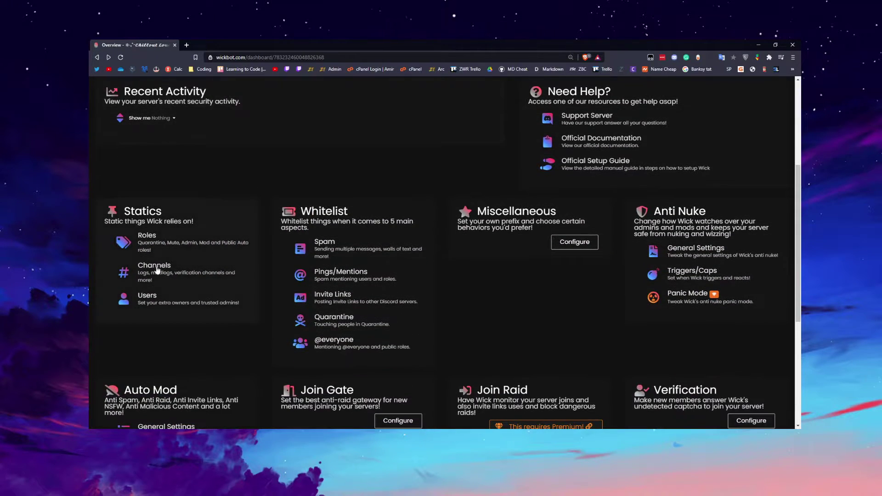
{"action": "left_click", "coordinate": [211, 269]}
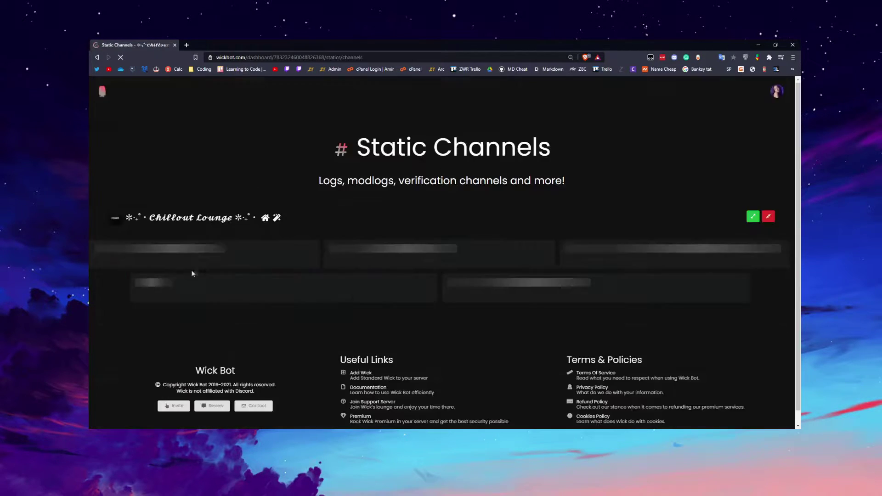
Set both the logging channel and the modlog channel to logs
{"action": "left_click", "coordinate": [178, 266]}
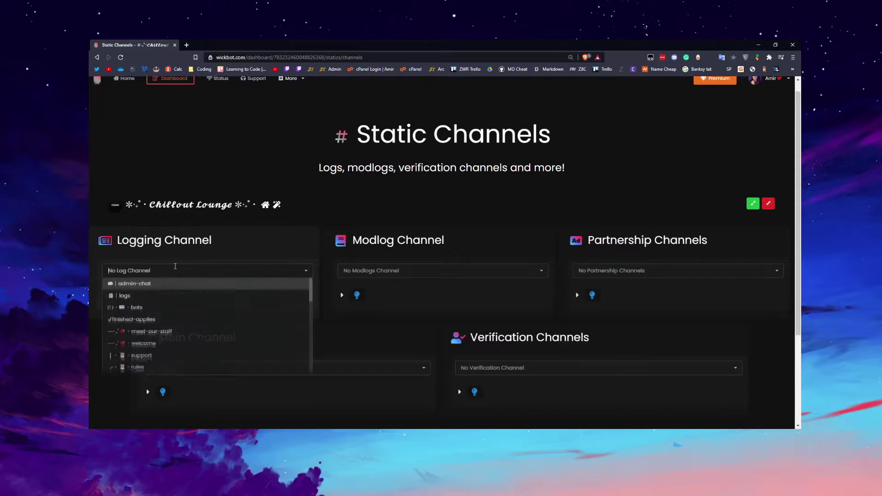
{"action": "type", "text": "log"}
{"action": "key", "text": "BackSpace"}
{"action": "key", "text": "BackSpace"}
{"action": "key", "text": "BackSpace"}
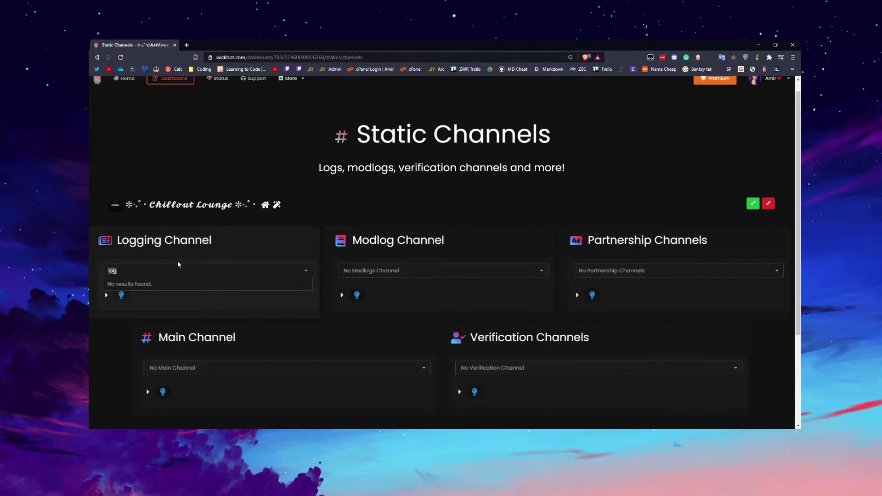
{"action": "left_click", "coordinate": [204, 297]}
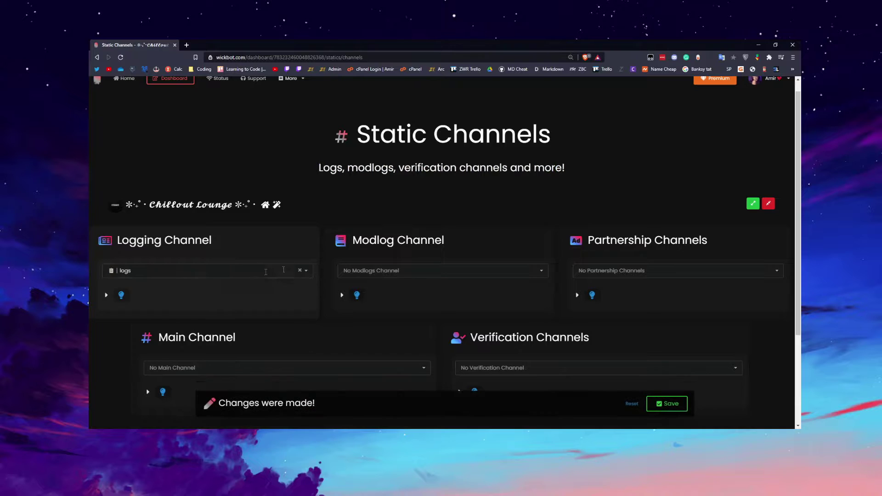
{"action": "left_click", "coordinate": [389, 266]}
{"action": "left_click", "coordinate": [377, 296]}
Add partners as a partnership channel
{"action": "left_click", "coordinate": [619, 270]}
{"action": "scroll", "coordinate": [625, 301], "scroll_direction": "down", "scroll_amount": 5}
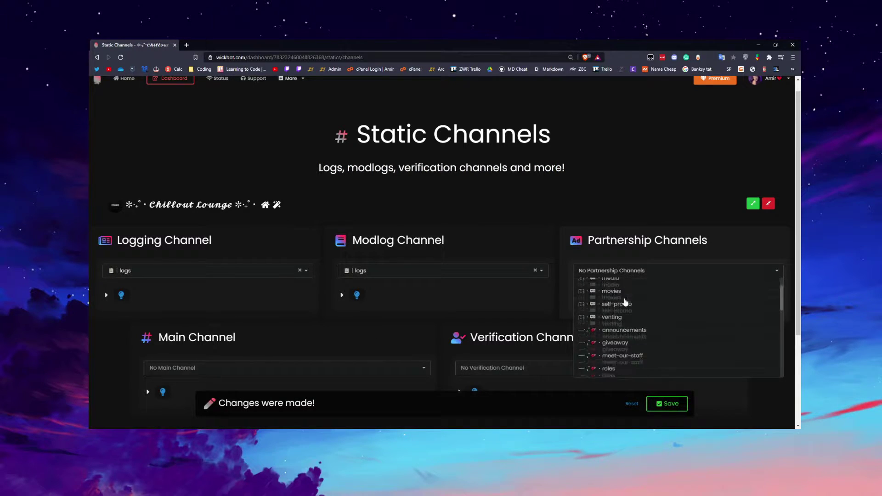
{"action": "scroll", "coordinate": [626, 303], "scroll_direction": "down", "scroll_amount": 3}
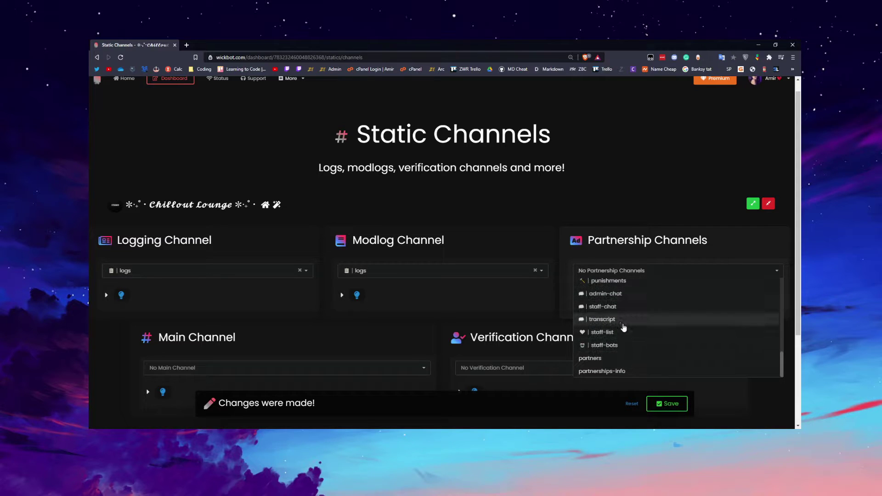
{"action": "left_click", "coordinate": [623, 363]}
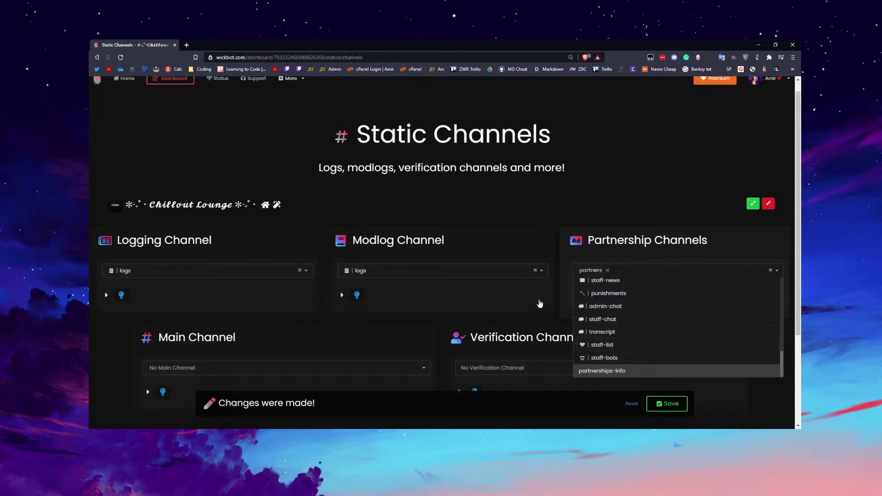
{"action": "left_click", "coordinate": [522, 295]}
{"action": "left_click", "coordinate": [520, 294]}
Set the main channel to general
{"action": "scroll", "coordinate": [371, 305], "scroll_direction": "down", "scroll_amount": 3}
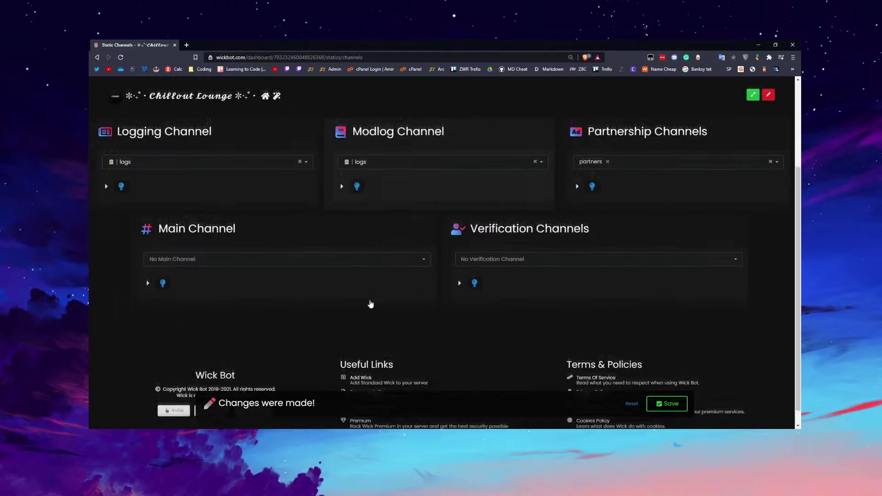
{"action": "left_click", "coordinate": [371, 257]}
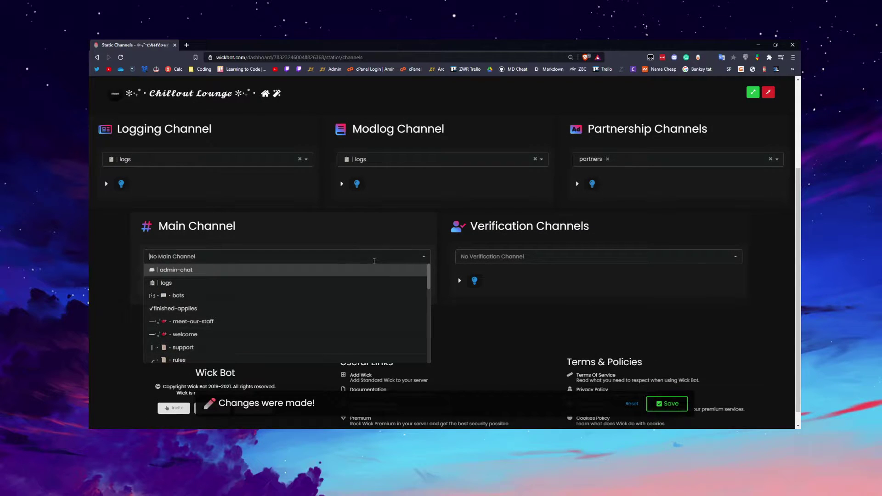
{"action": "scroll", "coordinate": [363, 281], "scroll_direction": "down", "scroll_amount": 5}
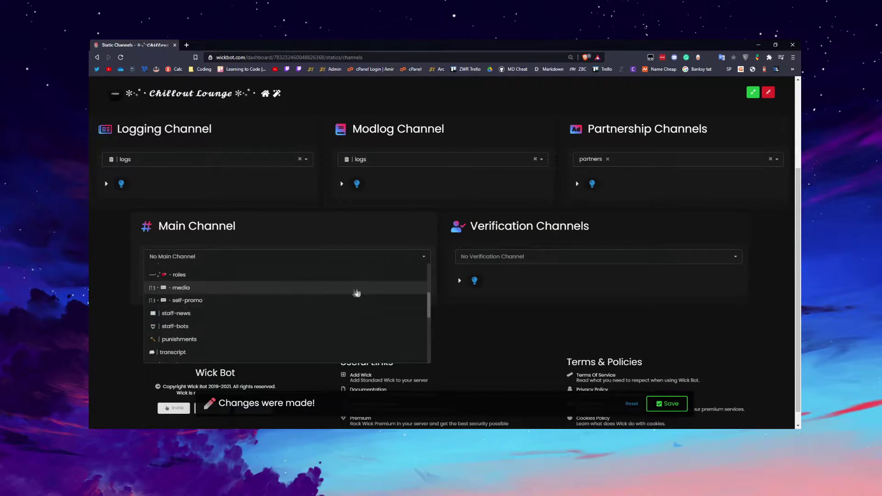
{"action": "left_click", "coordinate": [321, 269]}
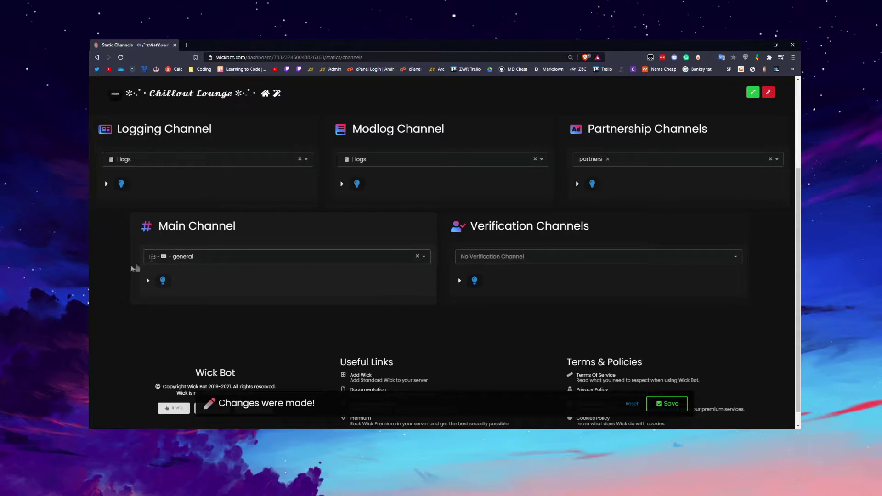
Read the explanatory notes for the main and verification channels, and save the channel settings
{"action": "left_click", "coordinate": [148, 280]}
{"action": "left_click_drag", "start_coordinate": [177, 306], "coordinate": [235, 306]}
{"action": "left_click", "coordinate": [148, 294]}
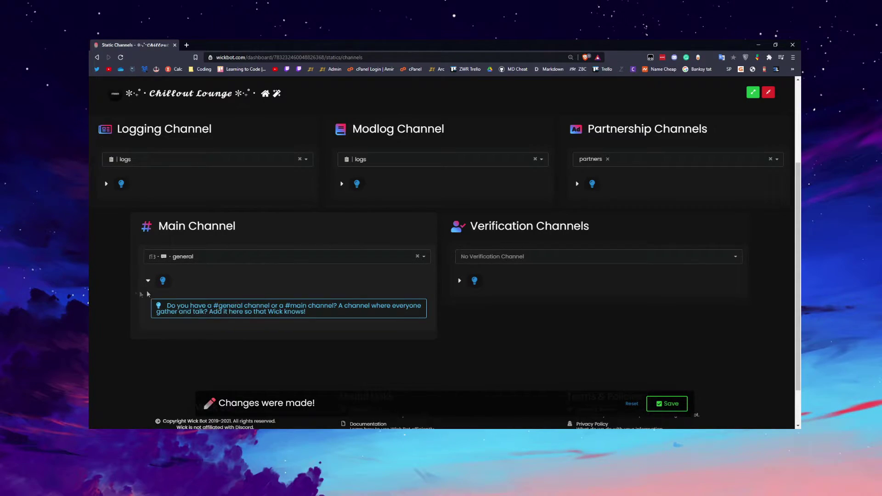
{"action": "left_click", "coordinate": [148, 282]}
{"action": "left_click", "coordinate": [460, 281]}
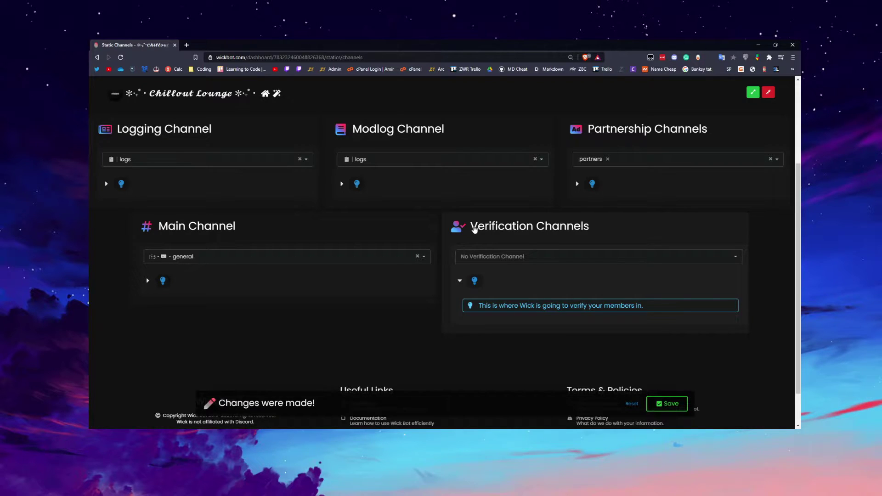
{"action": "left_click", "coordinate": [667, 403]}
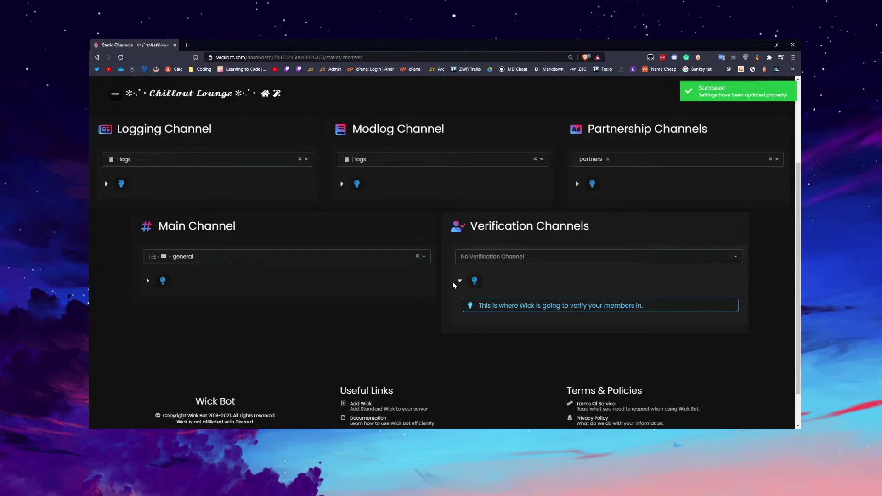
Go back to the server overview and open the static Users settings
{"action": "scroll", "coordinate": [288, 214], "scroll_direction": "up", "scroll_amount": 3}
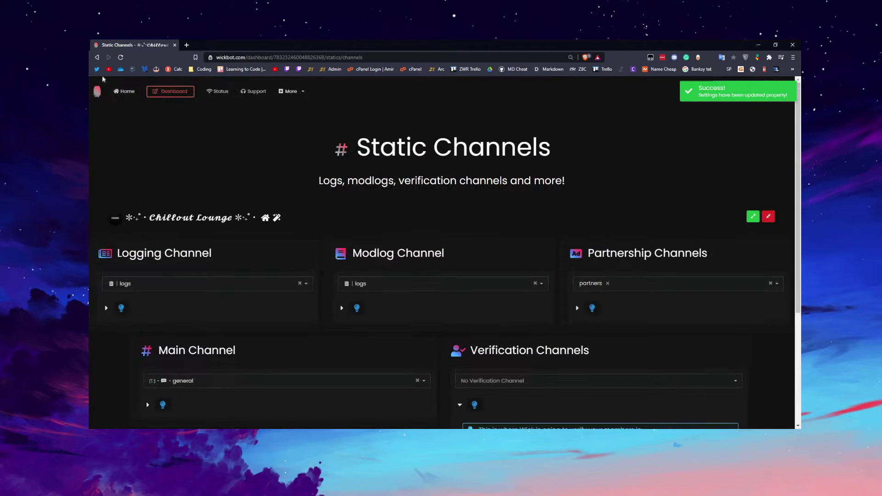
{"action": "left_click", "coordinate": [96, 58]}
{"action": "scroll", "coordinate": [278, 278], "scroll_direction": "down", "scroll_amount": 5}
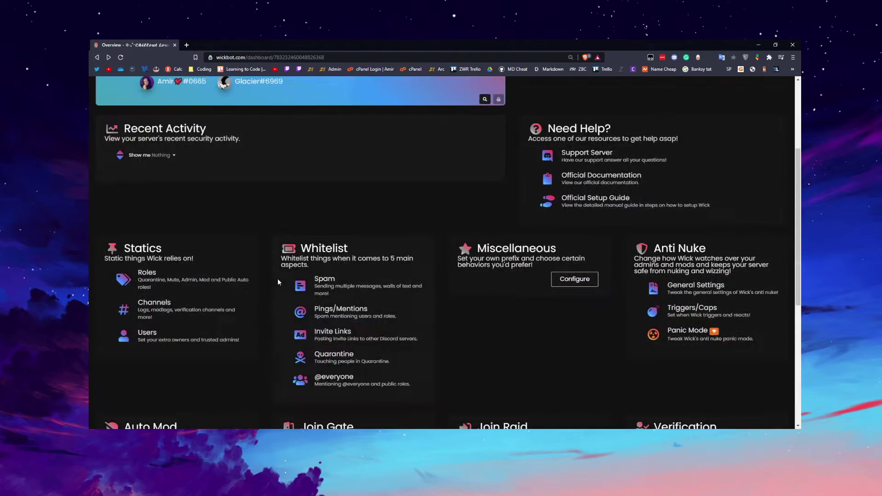
{"action": "left_click", "coordinate": [188, 232]}
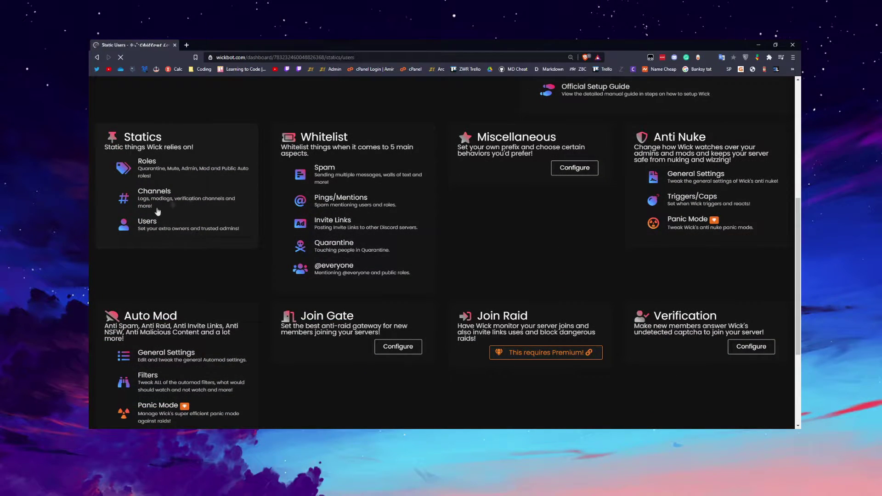
Expand the explanatory notes under Extra Owners and Trusted Admins and read through them
{"action": "left_click_drag", "start_coordinate": [351, 180], "coordinate": [511, 183]}
{"action": "left_click", "coordinate": [512, 182]}
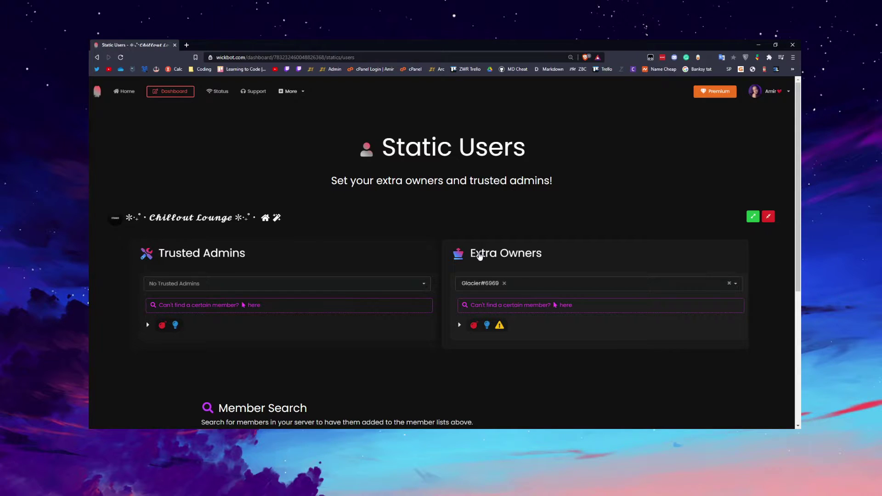
{"action": "left_click", "coordinate": [460, 325]}
{"action": "scroll", "coordinate": [462, 325], "scroll_direction": "down", "scroll_amount": 2}
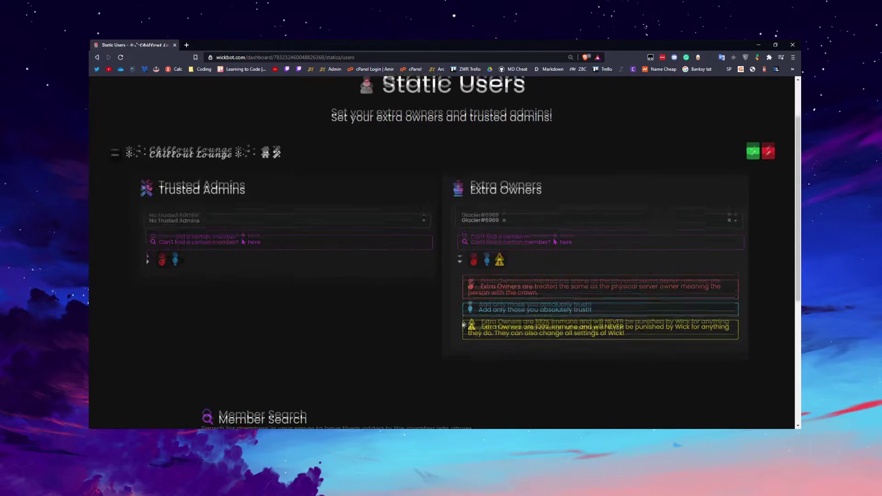
{"action": "left_click_drag", "start_coordinate": [513, 274], "coordinate": [660, 275]}
{"action": "left_click", "coordinate": [638, 276]}
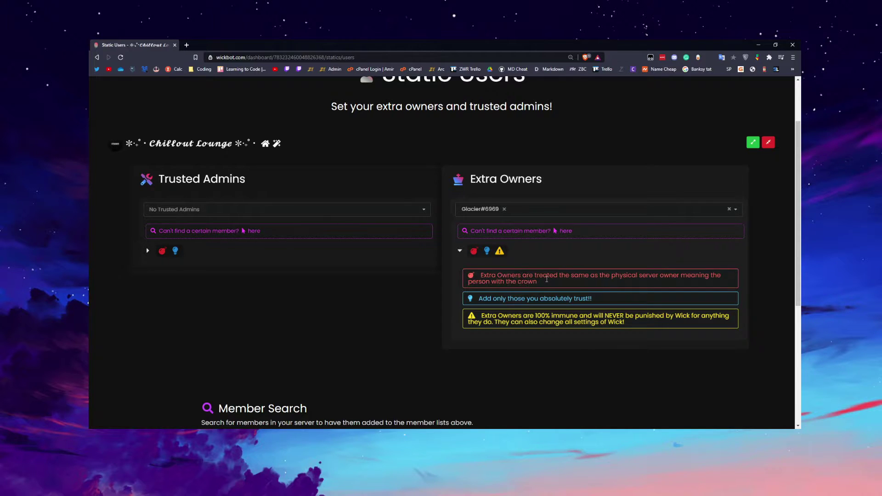
{"action": "left_click_drag", "start_coordinate": [478, 298], "coordinate": [602, 299]}
{"action": "left_click", "coordinate": [602, 299]}
{"action": "left_click", "coordinate": [146, 252]}
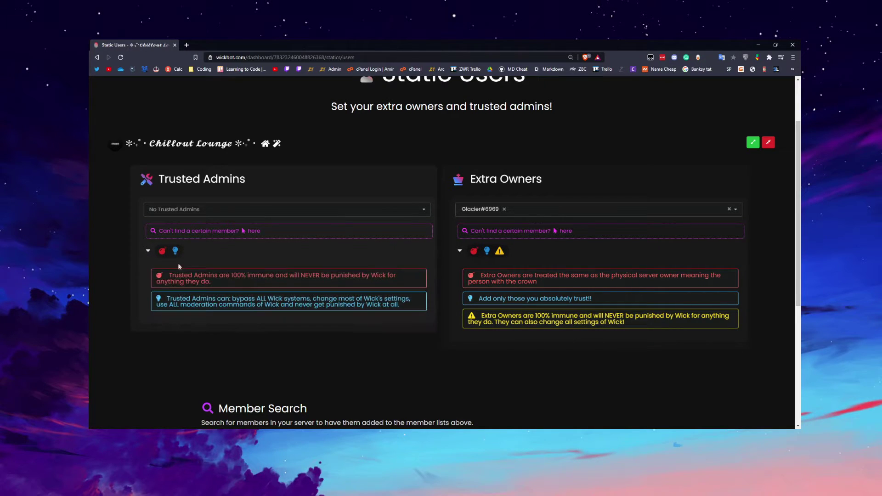
Examine which members can be chosen as trusted admins and how the Member Search section adds missing ones
{"action": "left_click", "coordinate": [181, 209]}
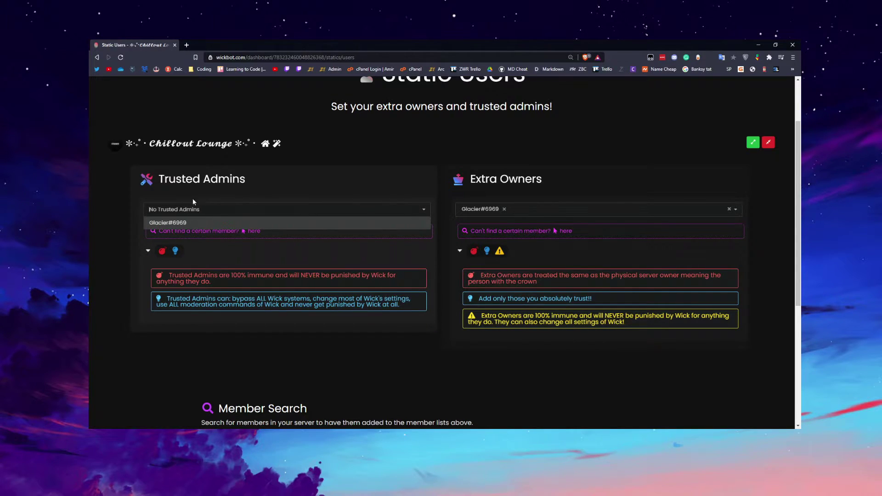
{"action": "left_click", "coordinate": [206, 192]}
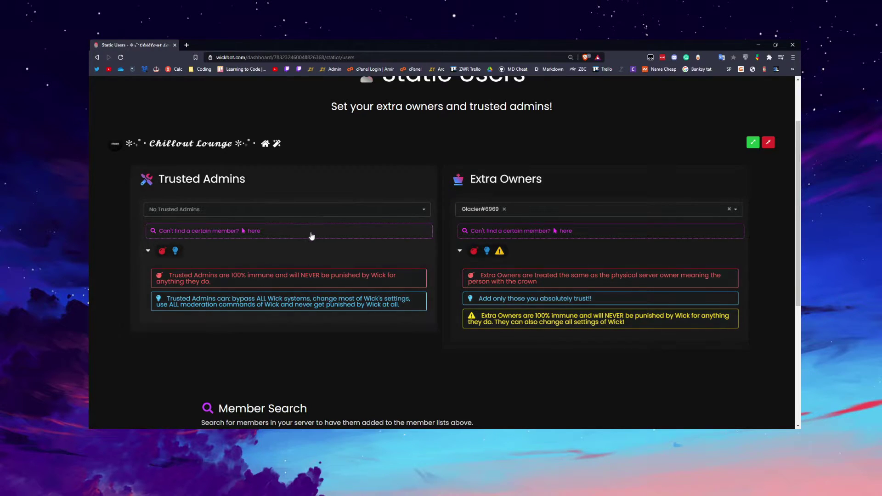
{"action": "left_click", "coordinate": [307, 212]}
{"action": "left_click", "coordinate": [303, 198]}
{"action": "scroll", "coordinate": [302, 196], "scroll_direction": "down", "scroll_amount": 5}
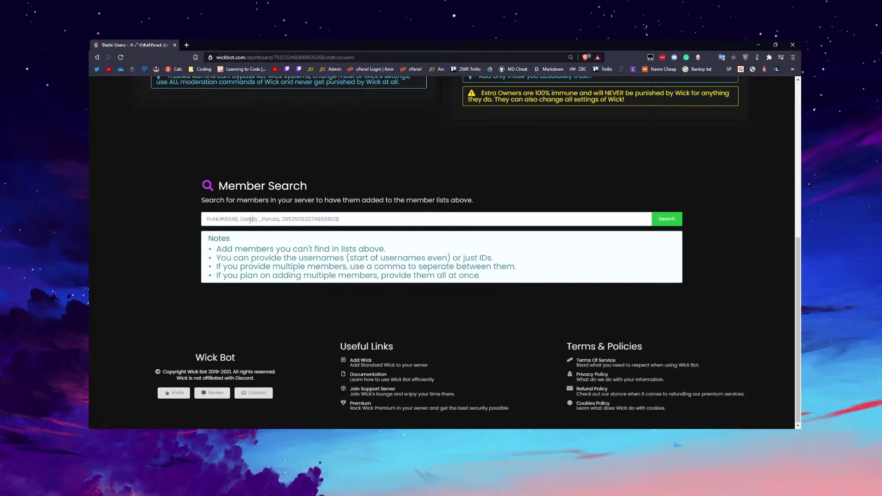
{"action": "scroll", "coordinate": [246, 226], "scroll_direction": "up", "scroll_amount": 1}
{"action": "scroll", "coordinate": [247, 229], "scroll_direction": "up", "scroll_amount": 2}
{"action": "left_click", "coordinate": [252, 140]}
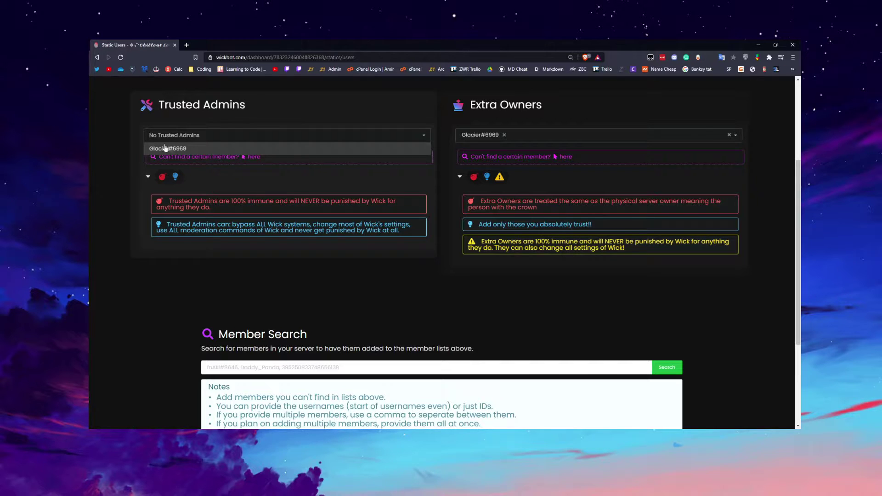
{"action": "left_click", "coordinate": [235, 183]}
{"action": "left_click", "coordinate": [224, 135]}
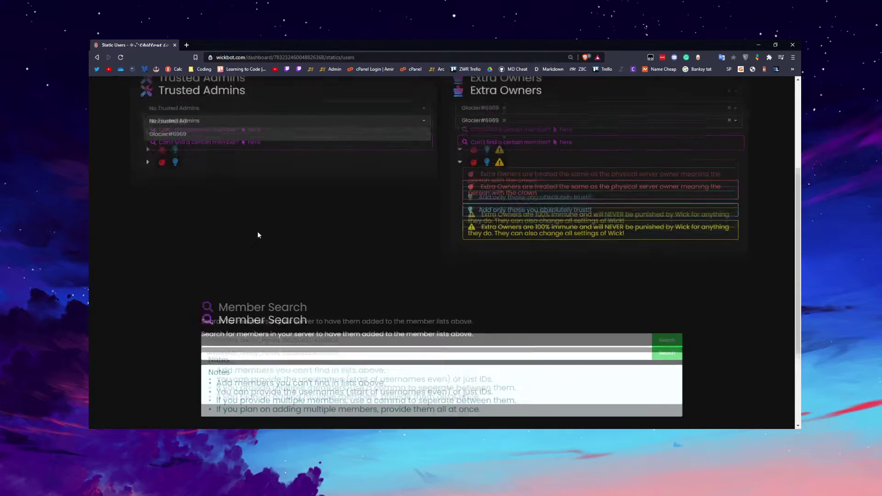
{"action": "scroll", "coordinate": [258, 235], "scroll_direction": "down", "scroll_amount": 2}
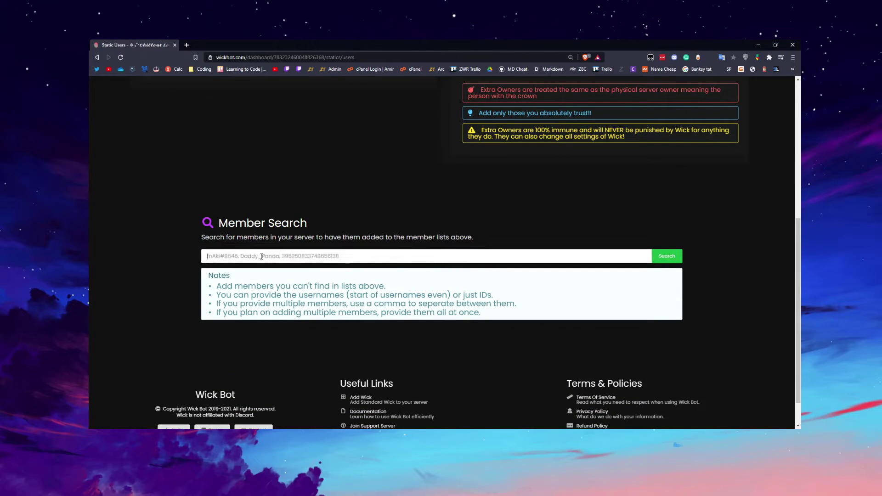
{"action": "scroll", "coordinate": [248, 234], "scroll_direction": "up", "scroll_amount": 4}
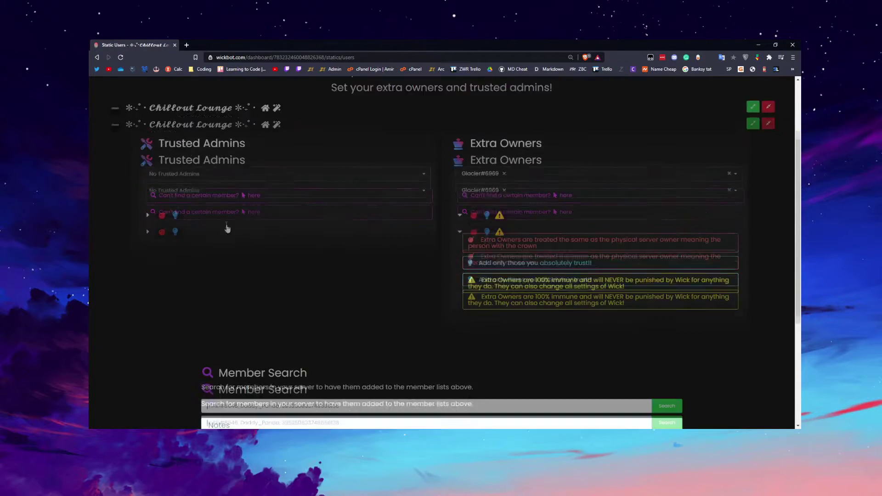
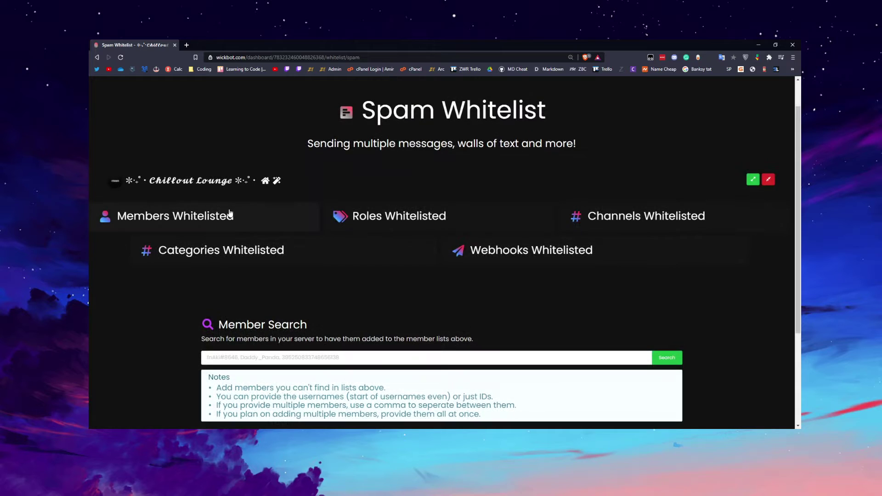
Whitelist the Admin and Head Admin roles for spam, and save the changes
{"action": "left_click", "coordinate": [189, 248]}
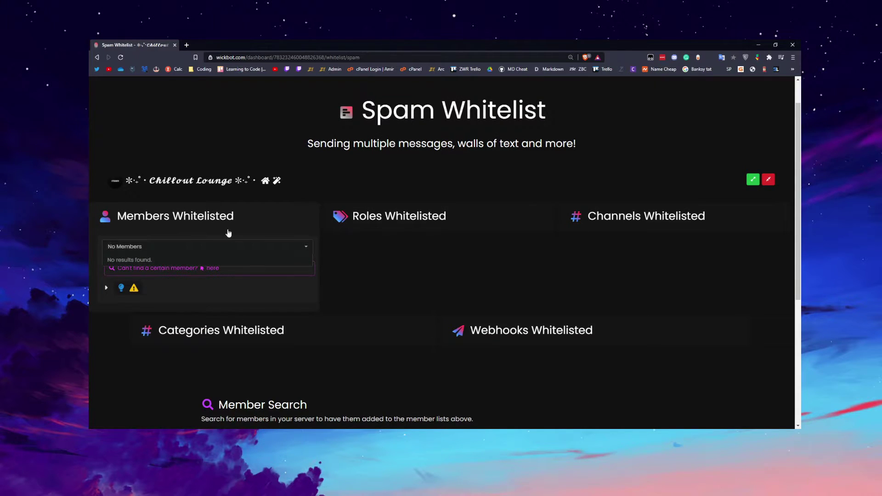
{"action": "scroll", "coordinate": [228, 233], "scroll_direction": "up", "scroll_amount": 1}
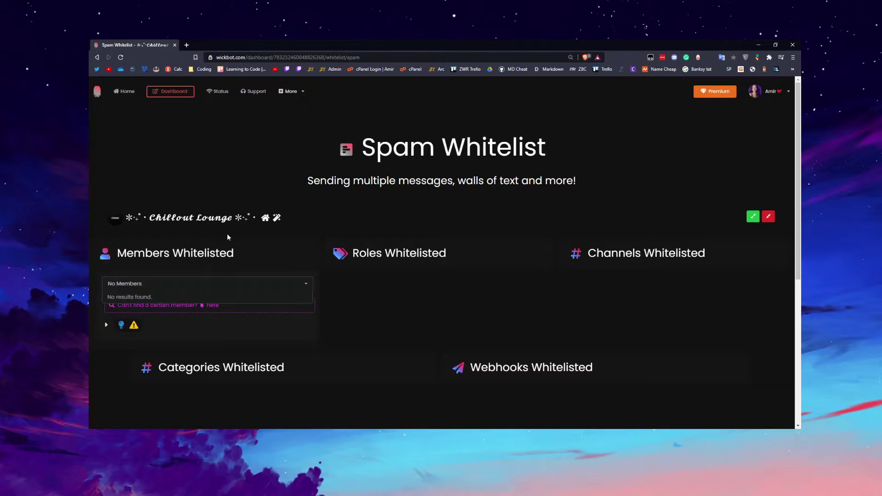
{"action": "left_click", "coordinate": [402, 277]}
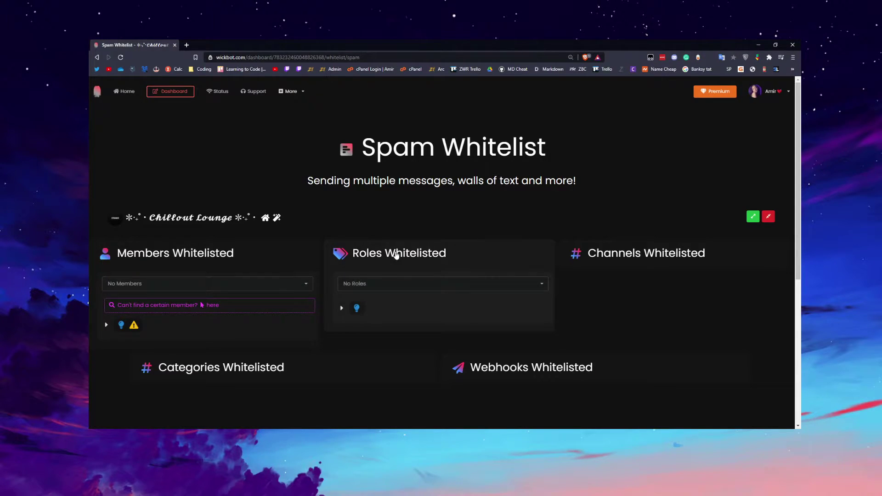
{"action": "left_click", "coordinate": [376, 282]}
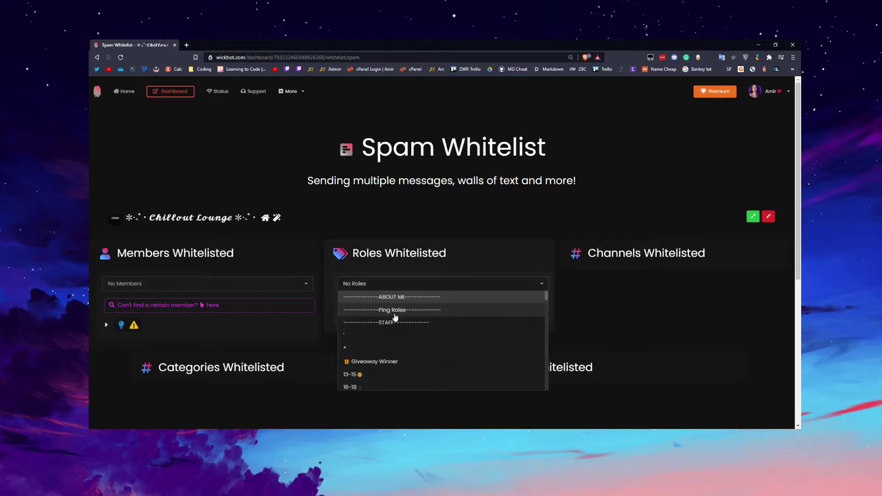
{"action": "scroll", "coordinate": [393, 316], "scroll_direction": "down", "scroll_amount": 5}
{"action": "scroll", "coordinate": [388, 312], "scroll_direction": "up", "scroll_amount": 2}
{"action": "left_click", "coordinate": [386, 331]}
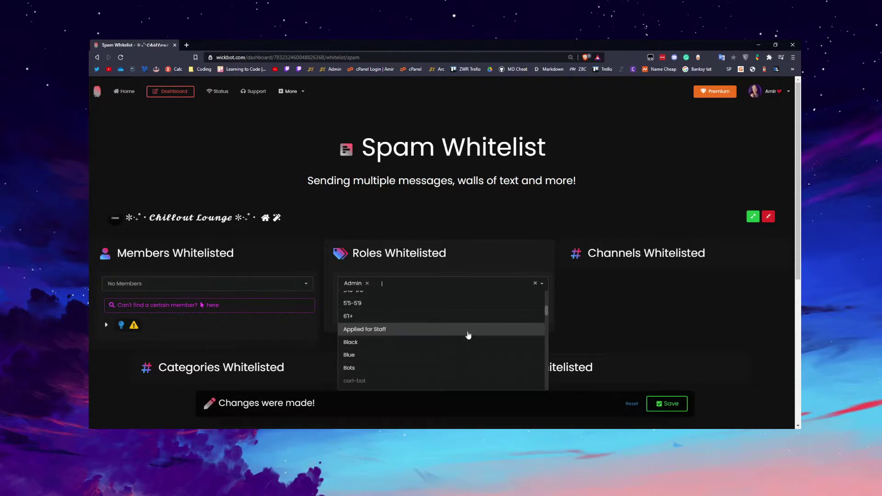
{"action": "scroll", "coordinate": [487, 349], "scroll_direction": "down", "scroll_amount": 1}
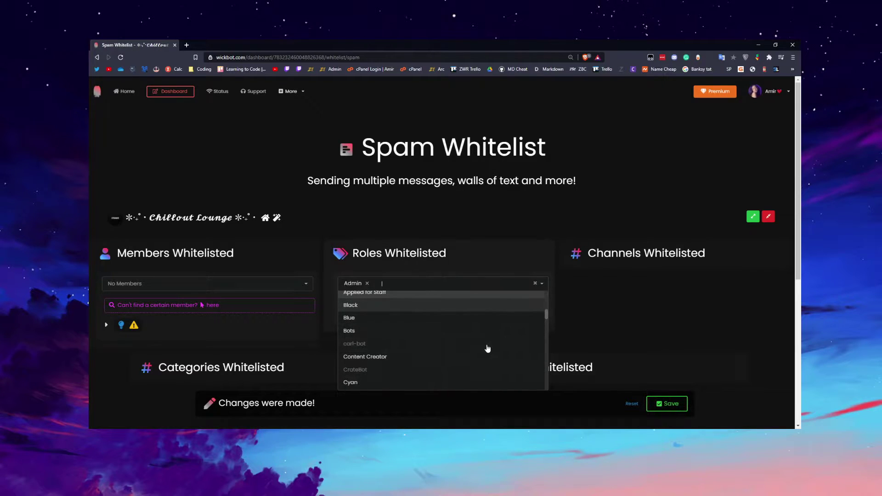
{"action": "type", "text": "he"}
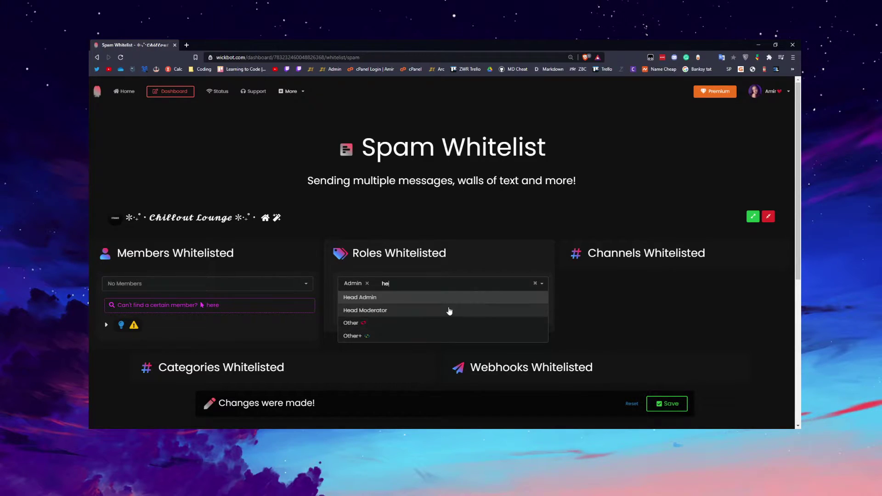
{"action": "left_click", "coordinate": [446, 299]}
{"action": "left_click", "coordinate": [667, 404]}
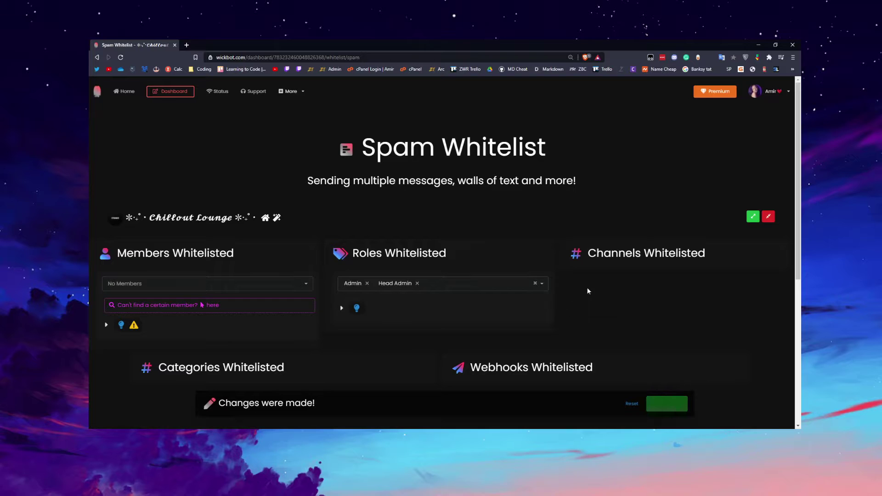
Examine which channels can be added to the spam whitelist
{"action": "left_click", "coordinate": [663, 281]}
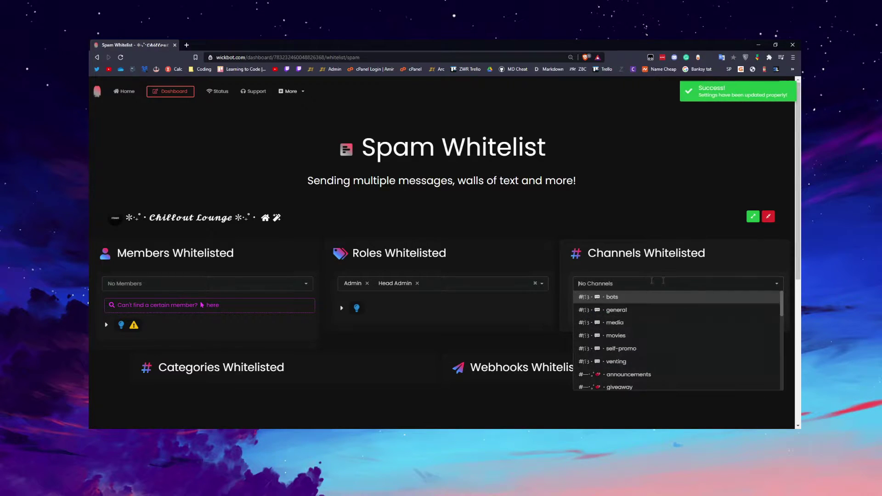
{"action": "left_click", "coordinate": [585, 284]}
{"action": "left_click", "coordinate": [584, 285]}
{"action": "left_click", "coordinate": [564, 312]}
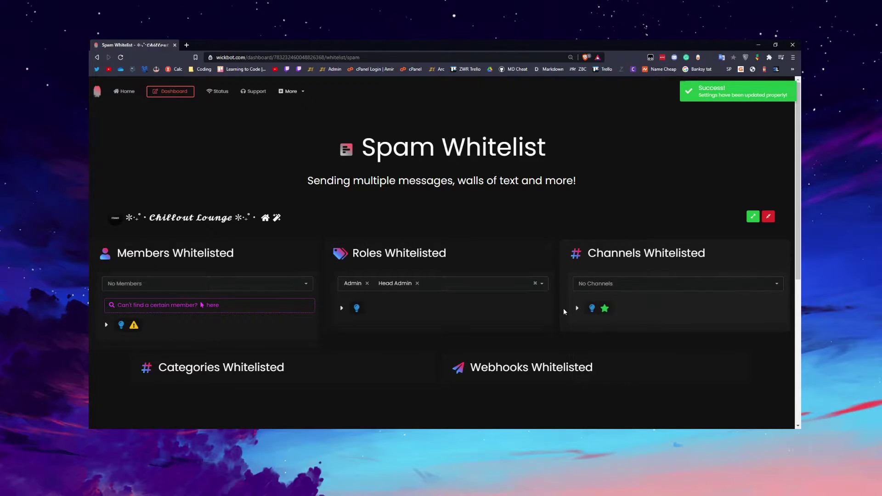
{"action": "left_click", "coordinate": [602, 282]}
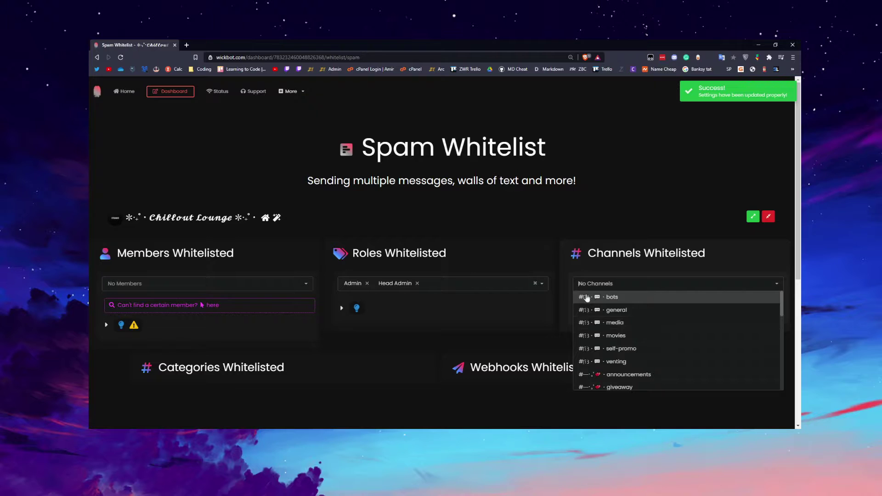
{"action": "left_click", "coordinate": [567, 299]}
Whitelist the Admin Category, staff channels and Logs categories for spam, and save the changes
{"action": "scroll", "coordinate": [251, 349], "scroll_direction": "down", "scroll_amount": 2}
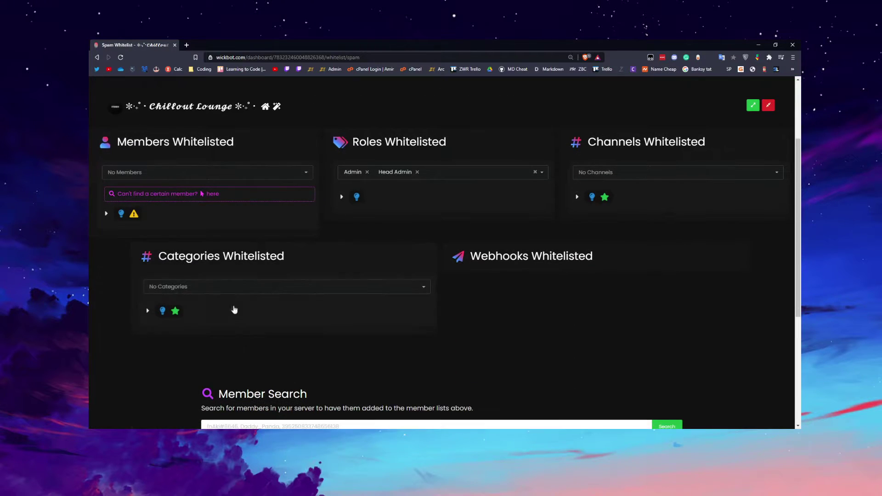
{"action": "left_click", "coordinate": [233, 292]}
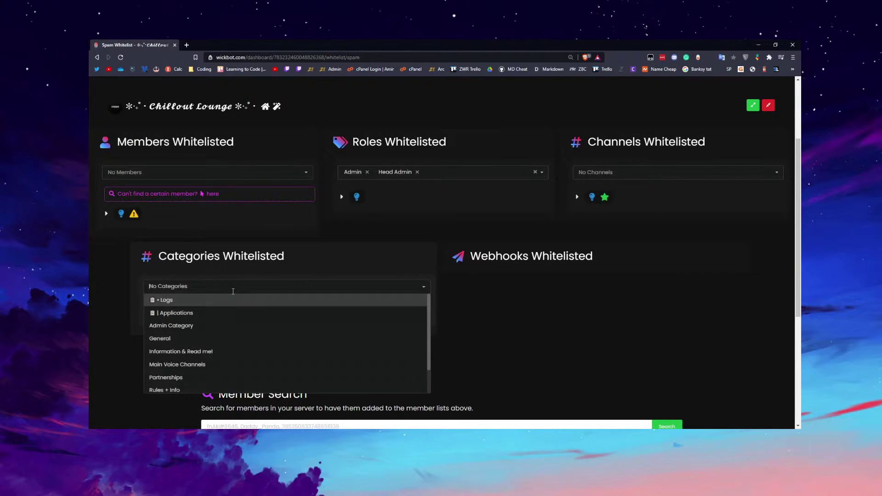
{"action": "left_click", "coordinate": [242, 325]}
{"action": "scroll", "coordinate": [242, 324], "scroll_direction": "down", "scroll_amount": 1}
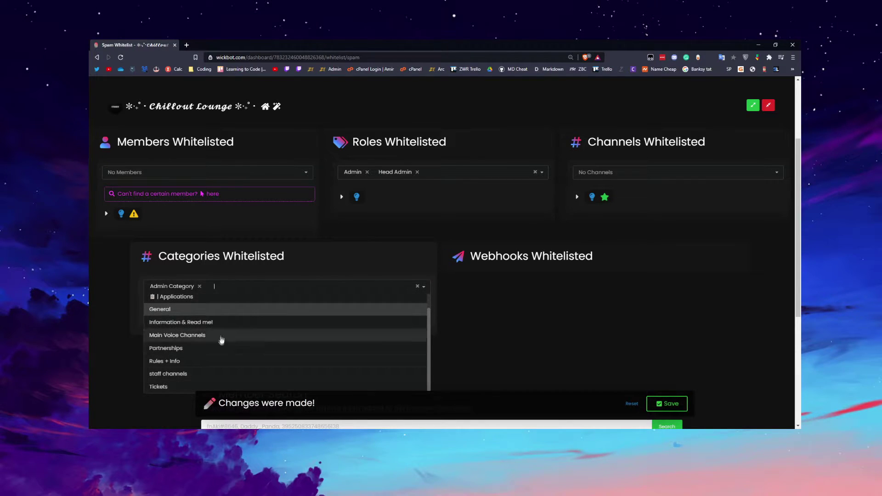
{"action": "left_click", "coordinate": [232, 375]}
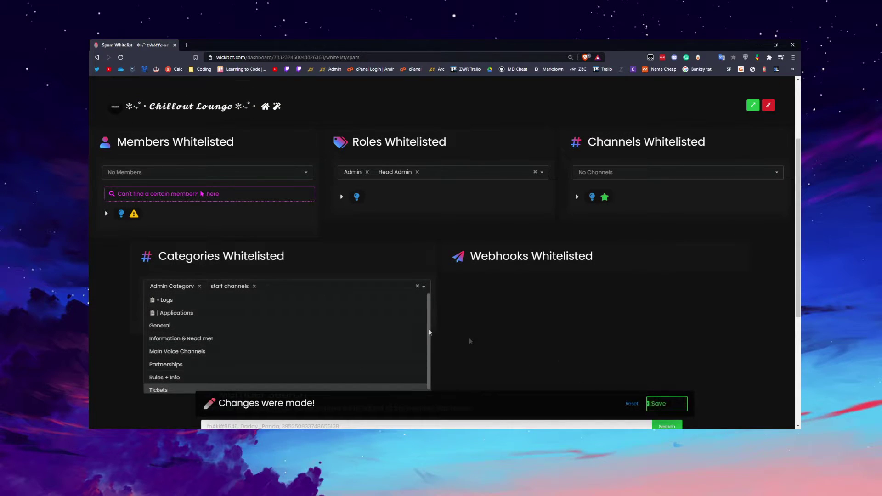
{"action": "left_click", "coordinate": [291, 301]}
Add both Dyno webhooks to the spam whitelist and save the changes
{"action": "left_click", "coordinate": [498, 302]}
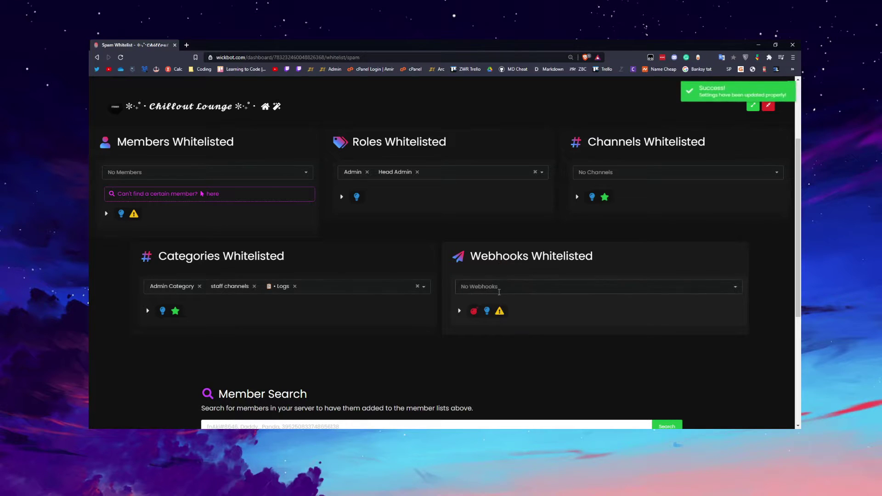
{"action": "left_click", "coordinate": [556, 286]}
{"action": "left_click", "coordinate": [542, 313]}
{"action": "left_click", "coordinate": [516, 286]}
{"action": "left_click", "coordinate": [514, 301]}
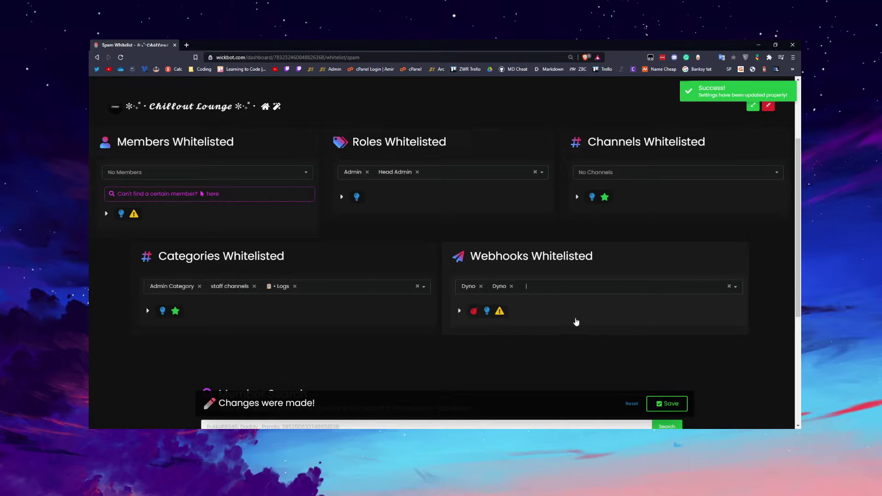
{"action": "left_click", "coordinate": [662, 399]}
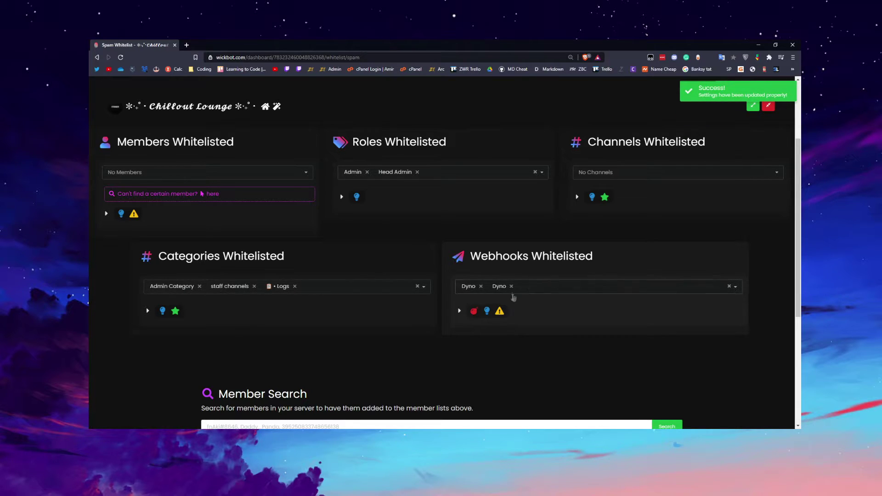
Read the explanatory notes under the spam whitelist's webhooks and collapse them again
{"action": "left_click", "coordinate": [541, 292]}
{"action": "left_click", "coordinate": [554, 317]}
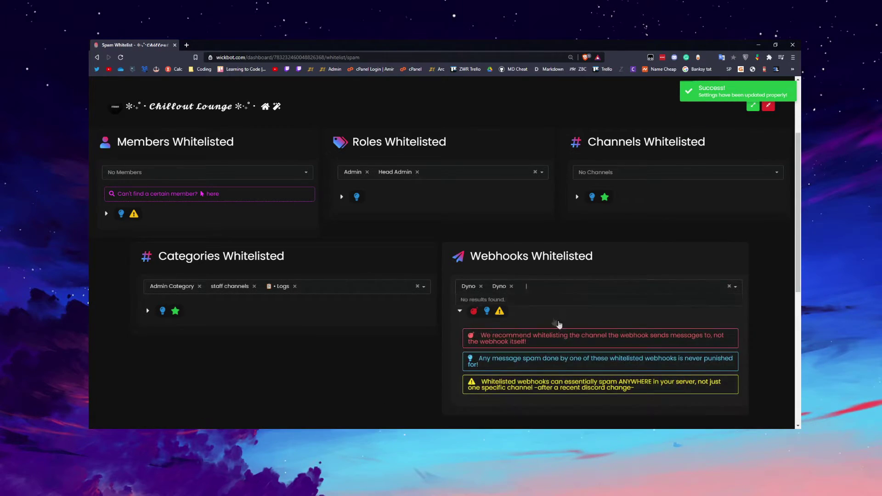
{"action": "left_click", "coordinate": [459, 311]}
Go back to the server overview, open the Pings/Mentions whitelist and display its category choices
{"action": "scroll", "coordinate": [144, 101], "scroll_direction": "up", "scroll_amount": 3}
{"action": "left_click", "coordinate": [98, 57]}
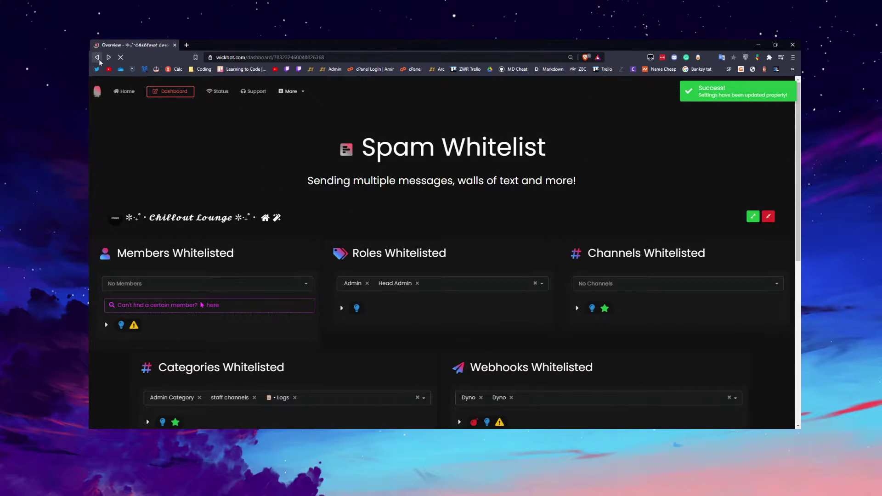
{"action": "scroll", "coordinate": [248, 211], "scroll_direction": "down", "scroll_amount": 5}
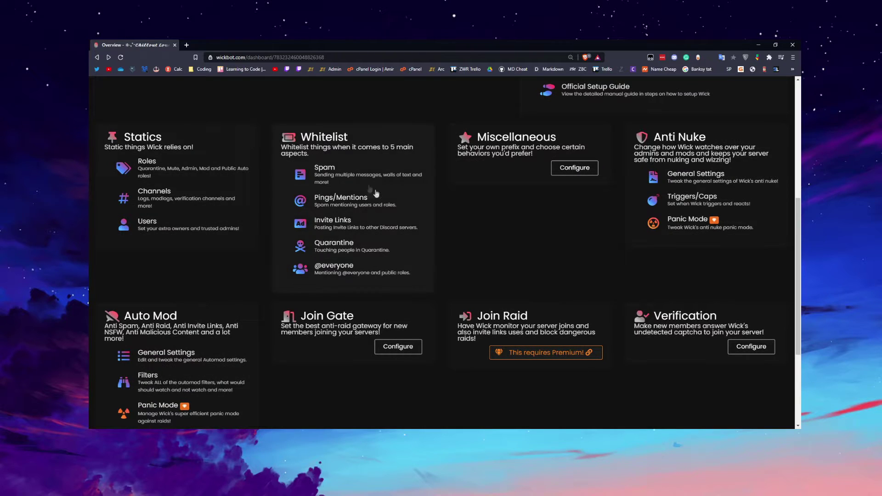
{"action": "left_click", "coordinate": [317, 201]}
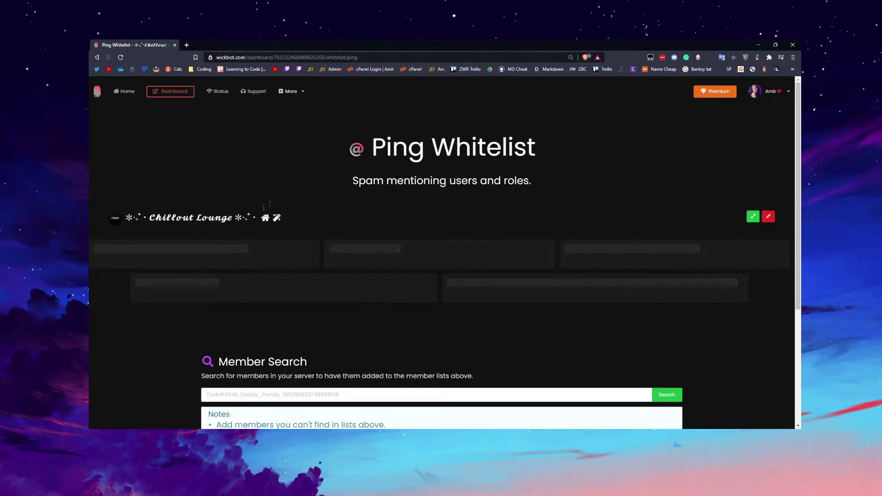
{"action": "left_click_drag", "start_coordinate": [372, 148], "coordinate": [537, 151]}
{"action": "left_click", "coordinate": [415, 148]}
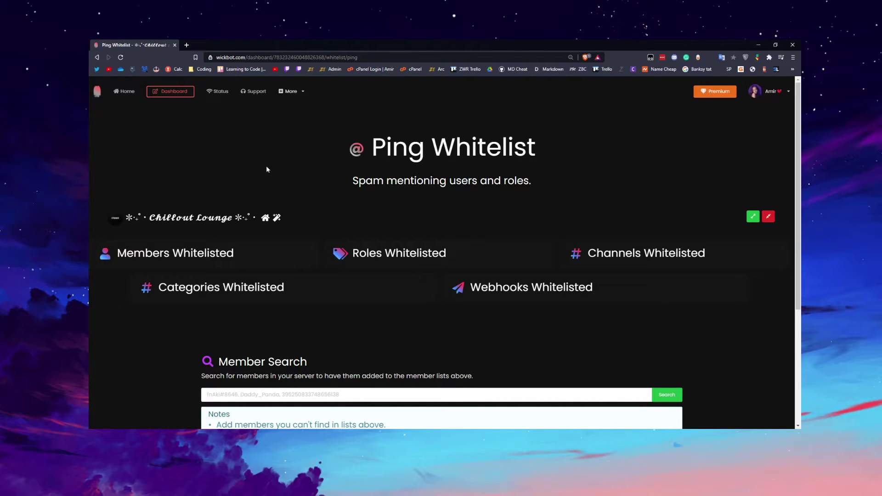
{"action": "left_click", "coordinate": [211, 288]}
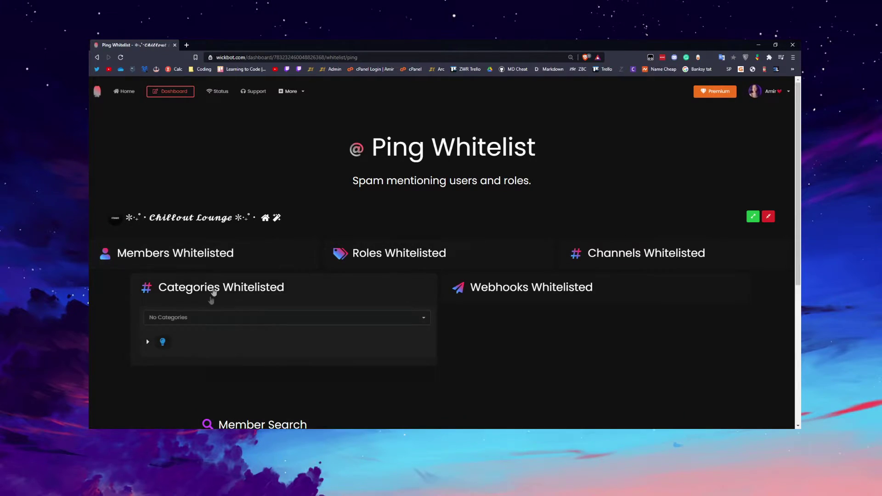
{"action": "left_click", "coordinate": [201, 320]}
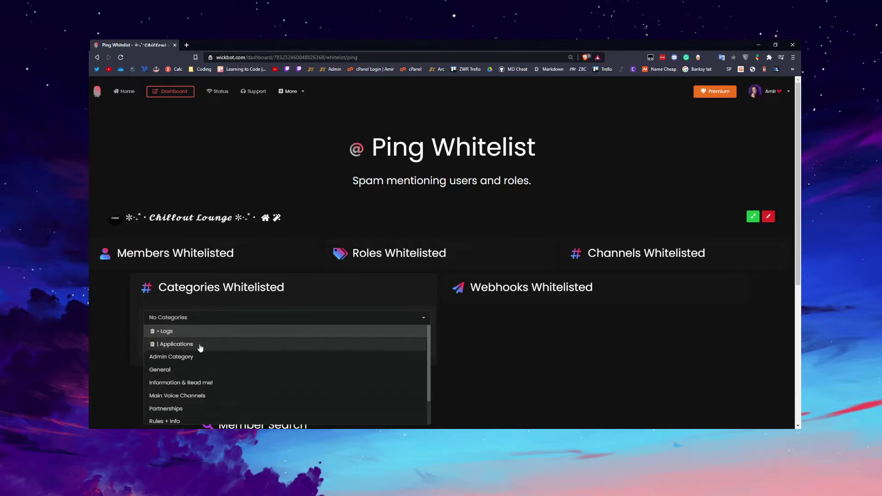
{"action": "left_click", "coordinate": [202, 369]}
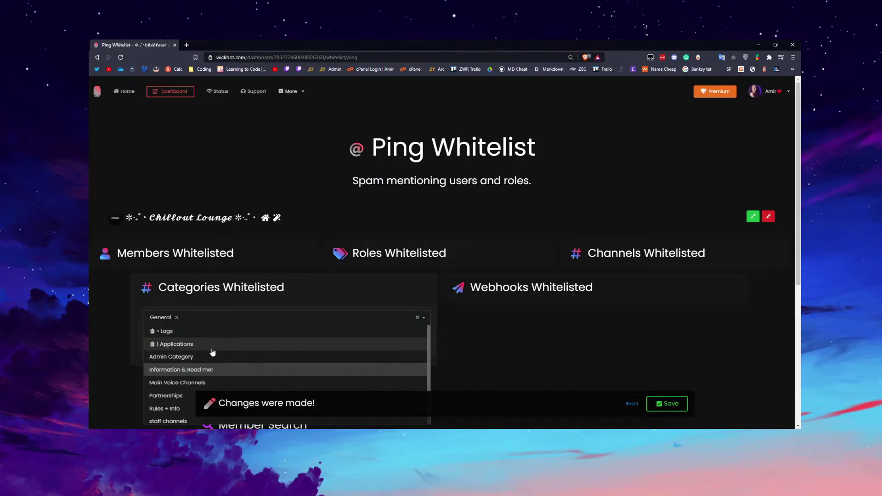
{"action": "scroll", "coordinate": [212, 352], "scroll_direction": "down", "scroll_amount": 3}
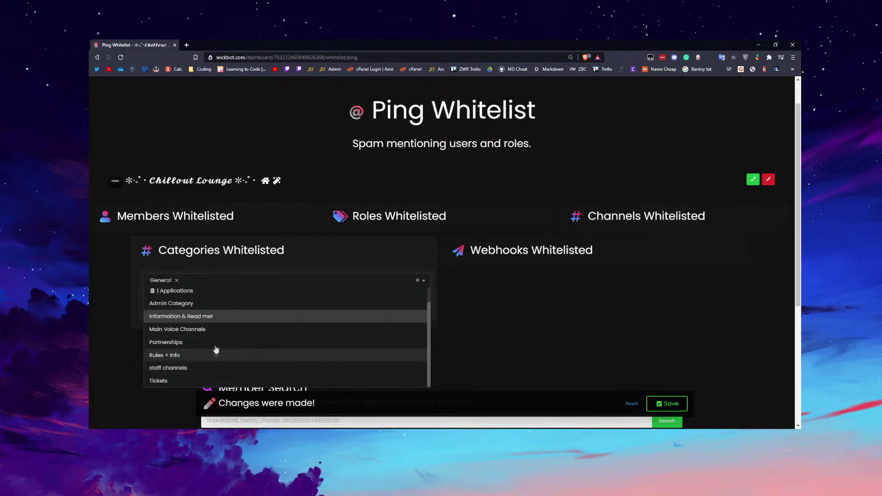
{"action": "left_click", "coordinate": [176, 280]}
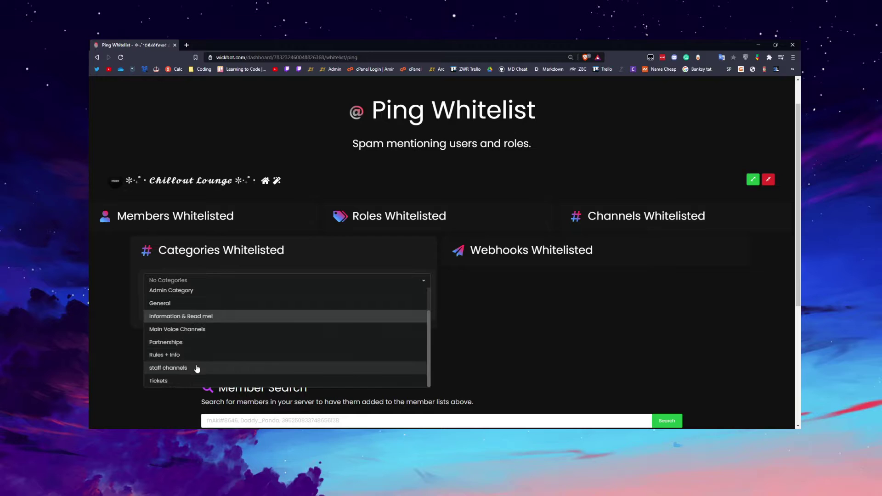
Whitelist the staff channels, Admin Category and Logs categories for pings, and save the changes
{"action": "left_click", "coordinate": [197, 368]}
{"action": "left_click", "coordinate": [217, 316]}
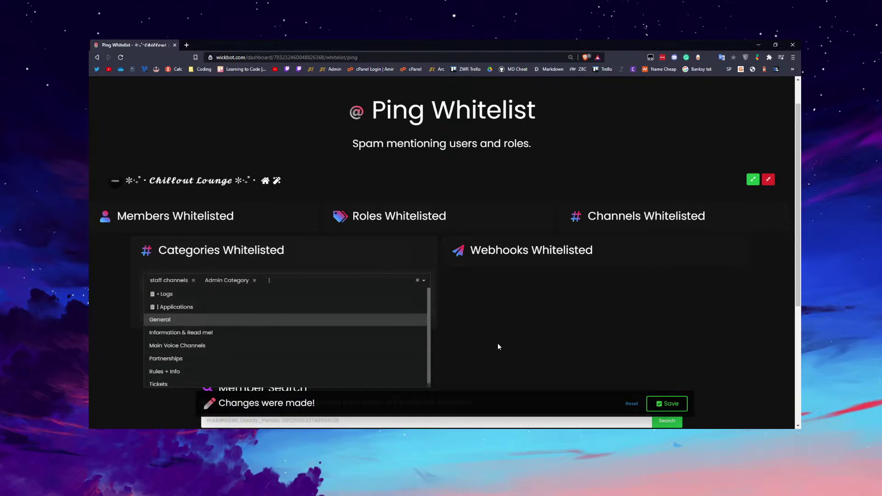
{"action": "left_click", "coordinate": [350, 298]}
Add both Dyno webhooks to the ping whitelist and save the changes
{"action": "left_click", "coordinate": [552, 286]}
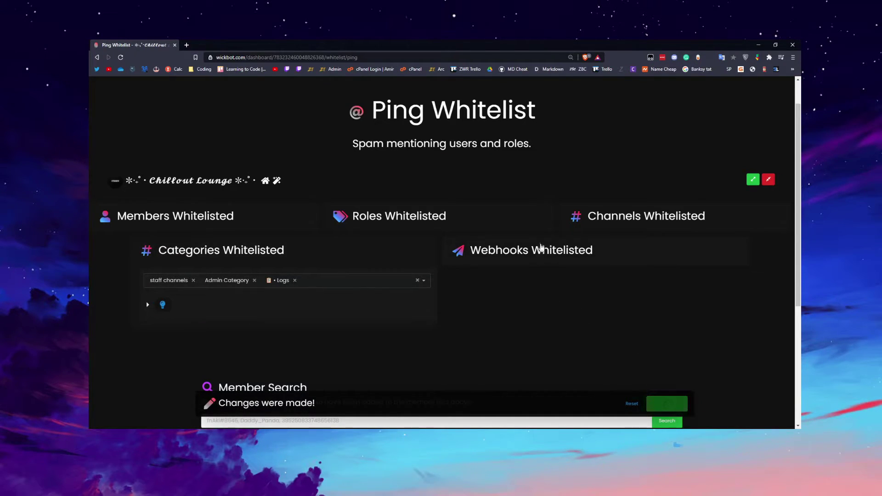
{"action": "left_click", "coordinate": [528, 280]}
{"action": "left_click", "coordinate": [529, 294]}
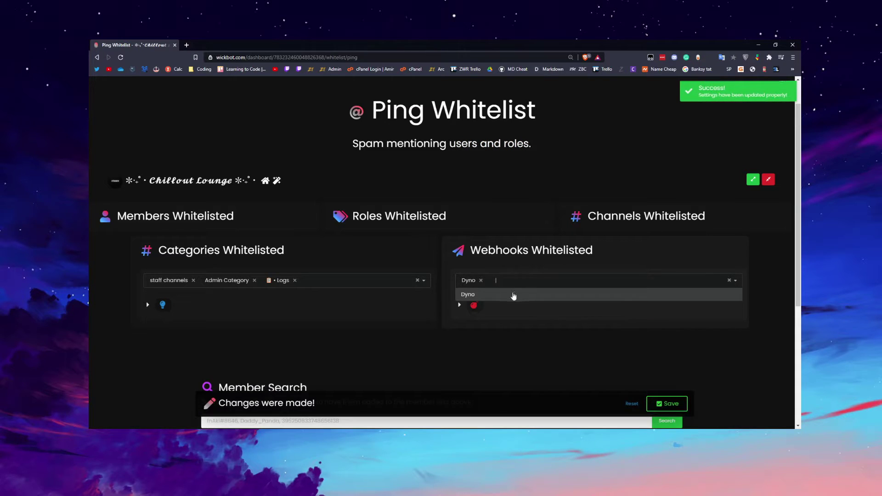
{"action": "left_click", "coordinate": [514, 295]}
{"action": "left_click", "coordinate": [667, 403]}
Expand the ping whitelist's member and role sections and look through the selectable roles
{"action": "left_click", "coordinate": [281, 225]}
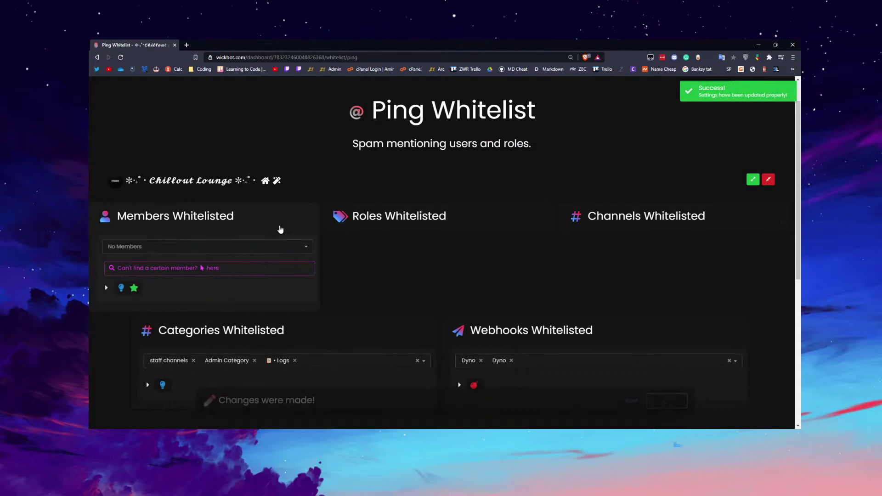
{"action": "left_click", "coordinate": [370, 222]}
{"action": "left_click", "coordinate": [387, 248]}
{"action": "scroll", "coordinate": [393, 286], "scroll_direction": "down", "scroll_amount": 10}
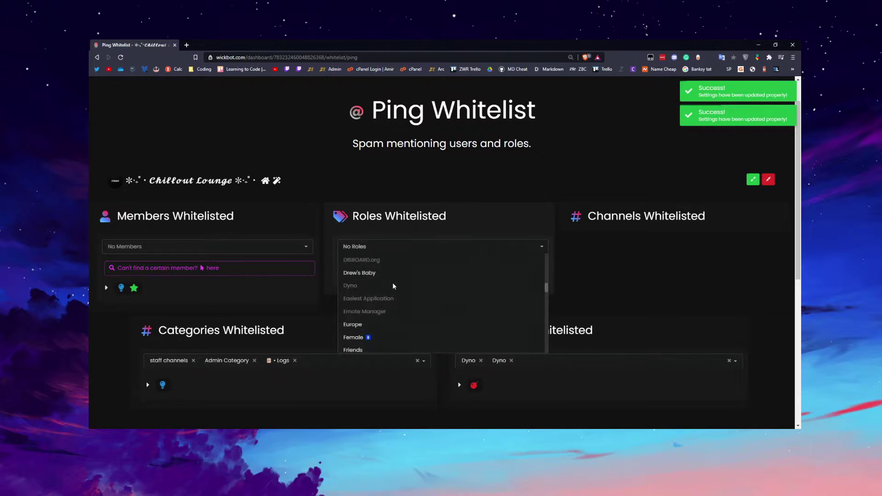
{"action": "scroll", "coordinate": [393, 285], "scroll_direction": "down", "scroll_amount": 3}
{"action": "scroll", "coordinate": [389, 288], "scroll_direction": "down", "scroll_amount": 5}
Return to the server overview and open the Invite Links whitelist
{"action": "key", "text": "alt+Left"}
{"action": "scroll", "coordinate": [331, 220], "scroll_direction": "down", "scroll_amount": 2}
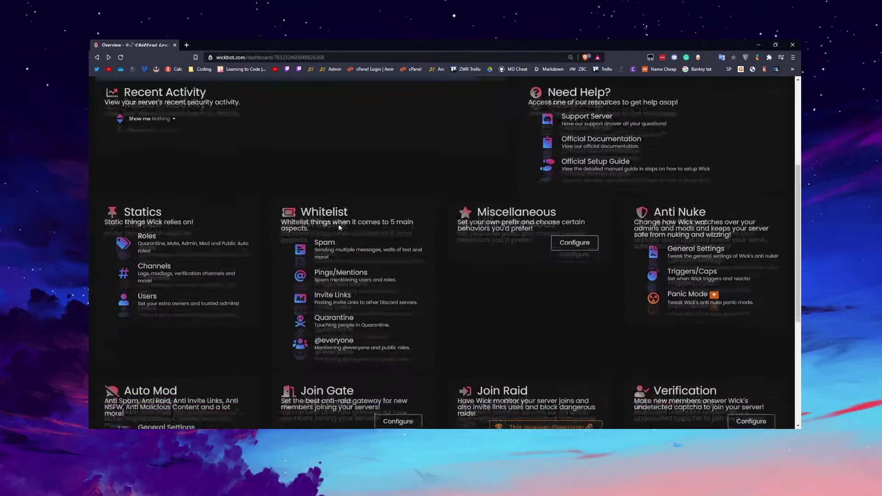
{"action": "scroll", "coordinate": [340, 227], "scroll_direction": "down", "scroll_amount": 2}
{"action": "left_click", "coordinate": [340, 224]}
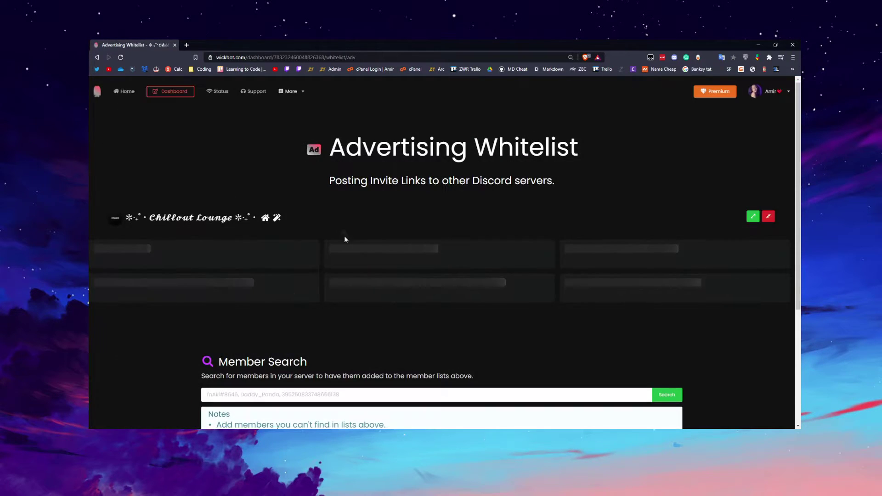
Add both Dyno webhooks to the invite-link whitelist and save the changes
{"action": "left_click_drag", "start_coordinate": [347, 180], "coordinate": [472, 180]}
{"action": "left_click", "coordinate": [279, 225]}
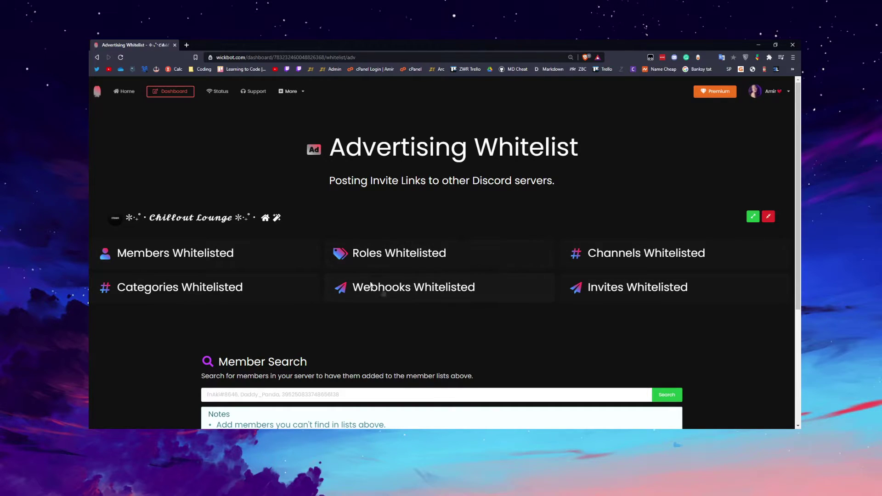
{"action": "left_click", "coordinate": [468, 295]}
{"action": "left_click", "coordinate": [411, 318]}
{"action": "left_click", "coordinate": [407, 344]}
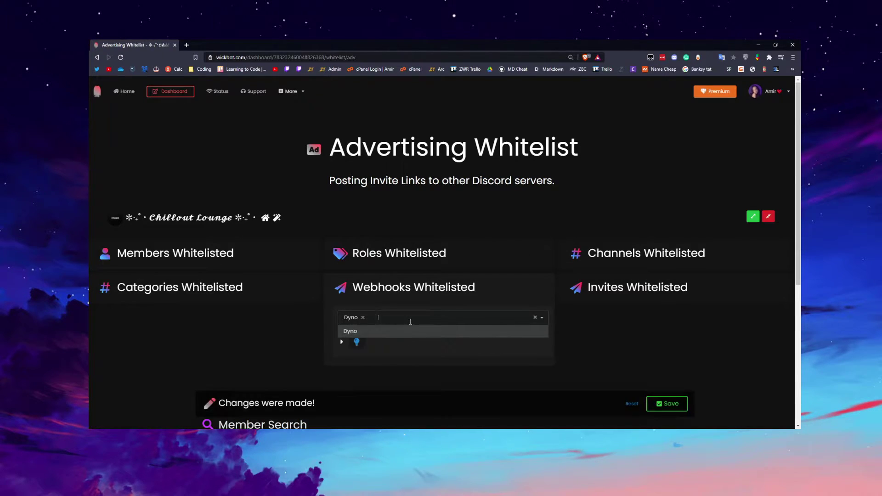
{"action": "left_click", "coordinate": [407, 332]}
{"action": "left_click", "coordinate": [669, 404]}
Whitelist the Head Admin role for posting invite links and save the changes
{"action": "left_click", "coordinate": [392, 263]}
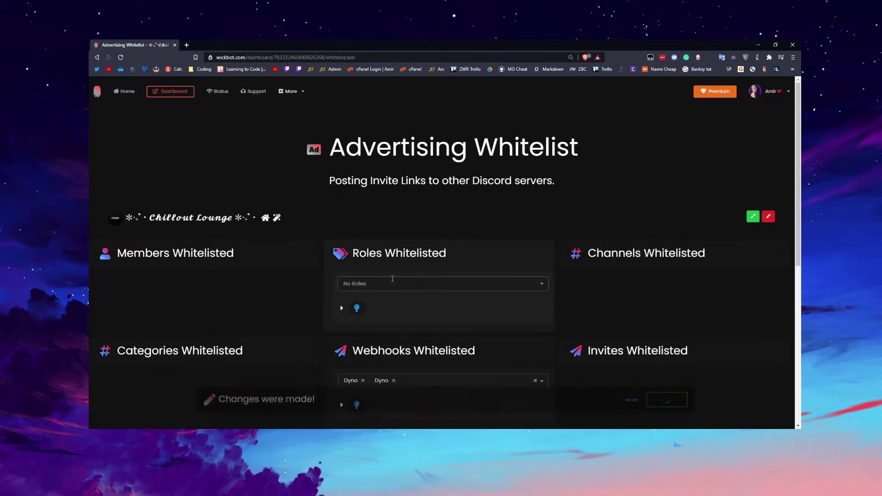
{"action": "left_click", "coordinate": [393, 280]}
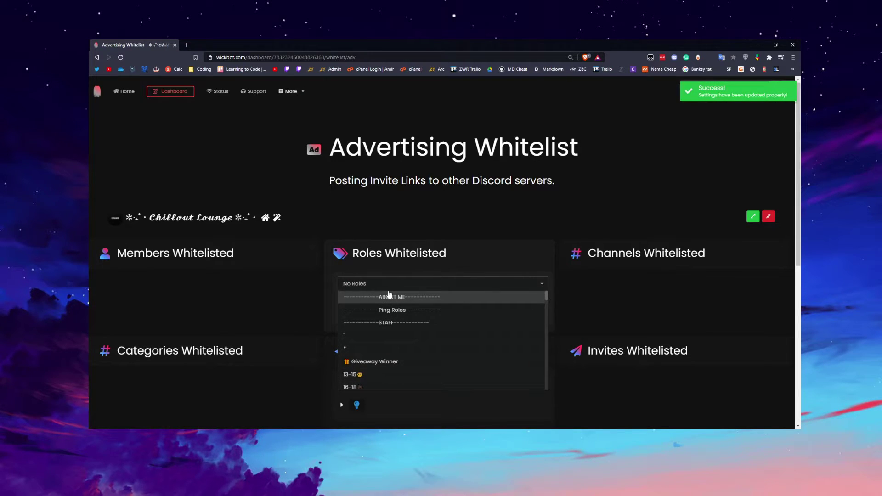
{"action": "type", "text": "hea"}
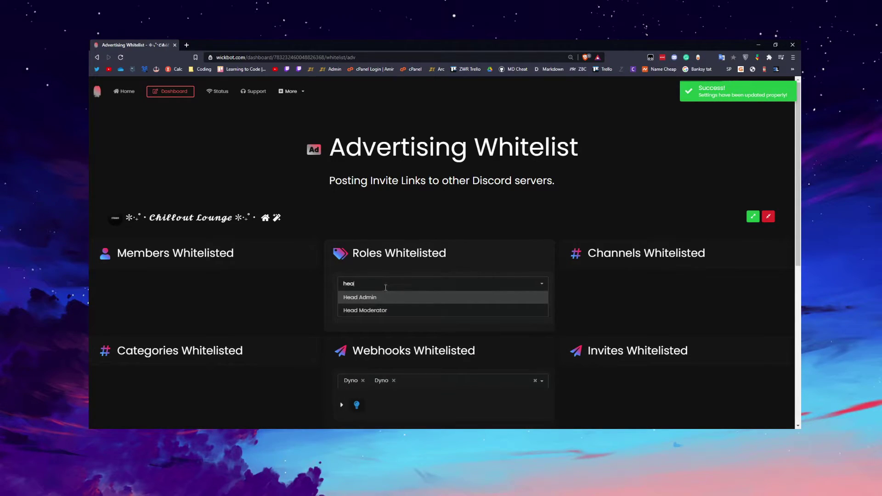
{"action": "left_click", "coordinate": [381, 296]}
{"action": "left_click", "coordinate": [669, 404]}
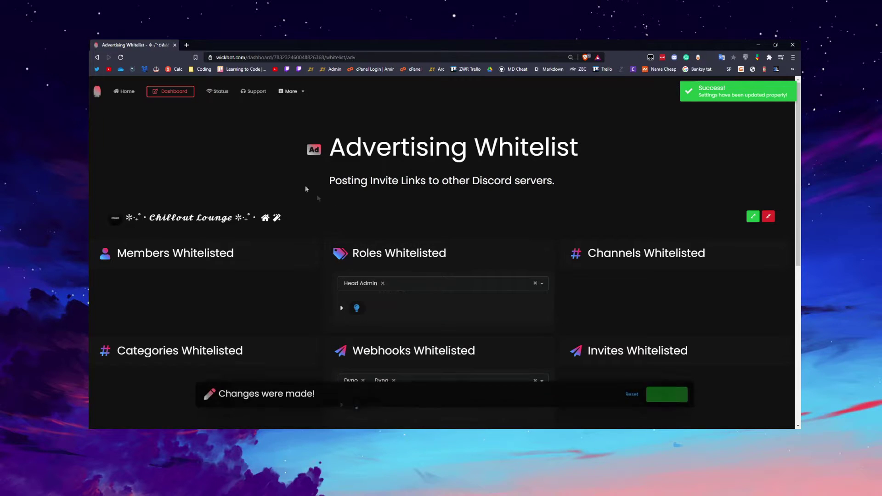
Return to the server overview and open the Quarantine whitelist
{"action": "left_click", "coordinate": [97, 57]}
{"action": "scroll", "coordinate": [303, 225], "scroll_direction": "down", "scroll_amount": 5}
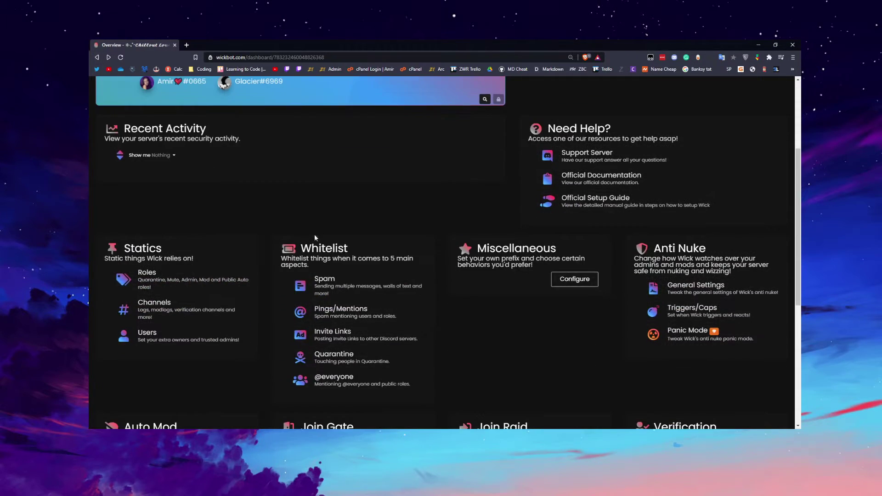
{"action": "left_click", "coordinate": [323, 248]}
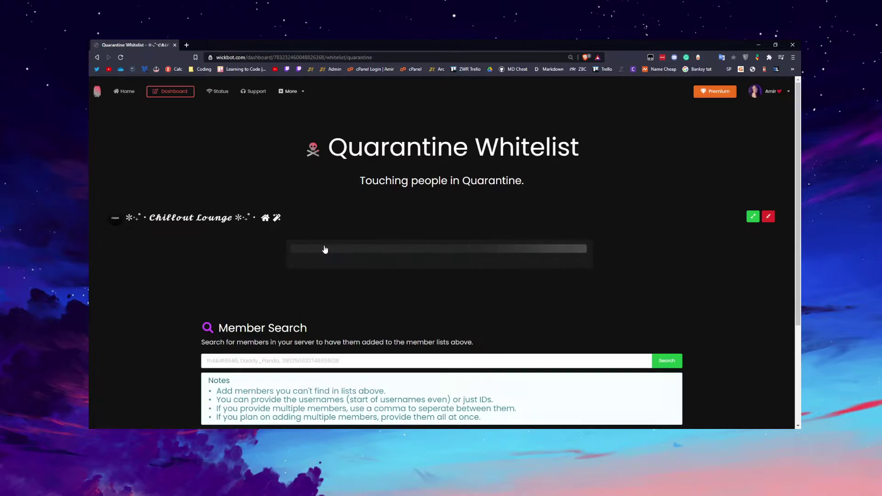
{"action": "mouse_move", "coordinate": [358, 181]}
{"action": "left_mouse_down"}
{"action": "mouse_move", "coordinate": [539, 182]}
{"action": "mouse_move", "coordinate": [362, 185]}
{"action": "left_mouse_up"}
{"action": "left_click", "coordinate": [375, 184]}
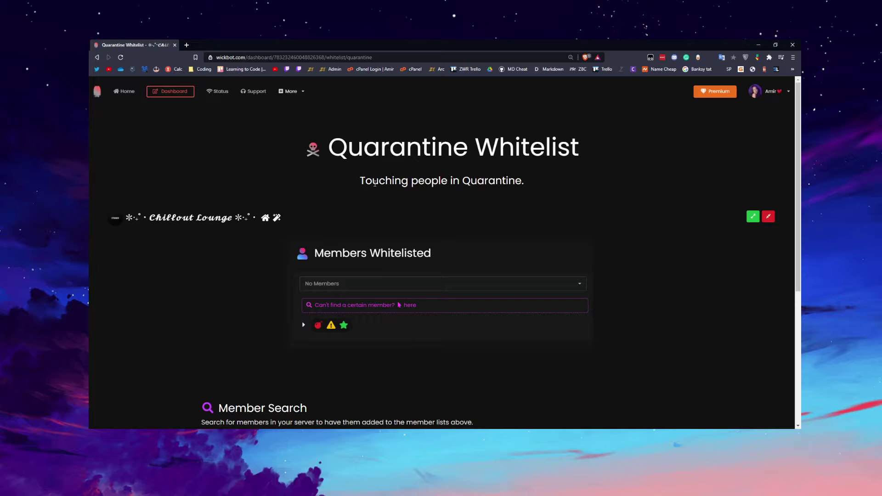
Search for a member in the quarantine whitelist's member list, and clear the search without adding anyone
{"action": "left_click", "coordinate": [369, 284]}
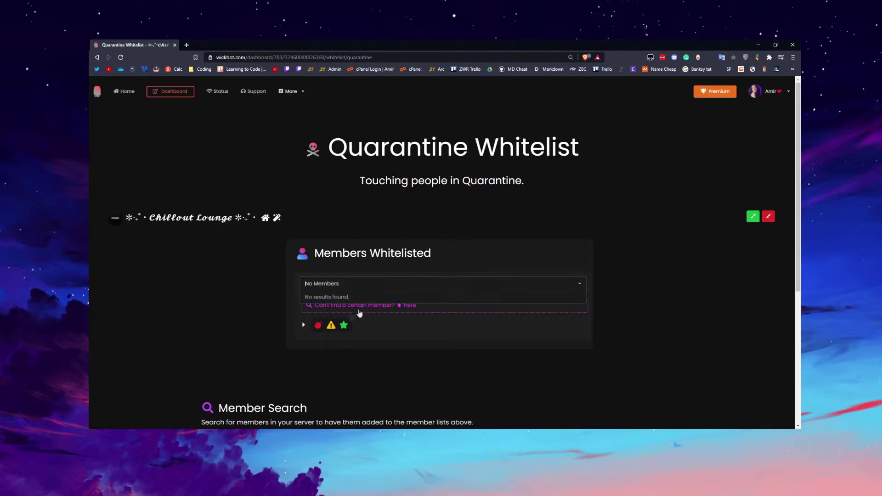
{"action": "type", "text": "gin"}
{"action": "key", "text": "BackSpace"}
{"action": "key", "text": "BackSpace"}
{"action": "key", "text": "BackSpace"}
{"action": "left_click", "coordinate": [252, 297]}
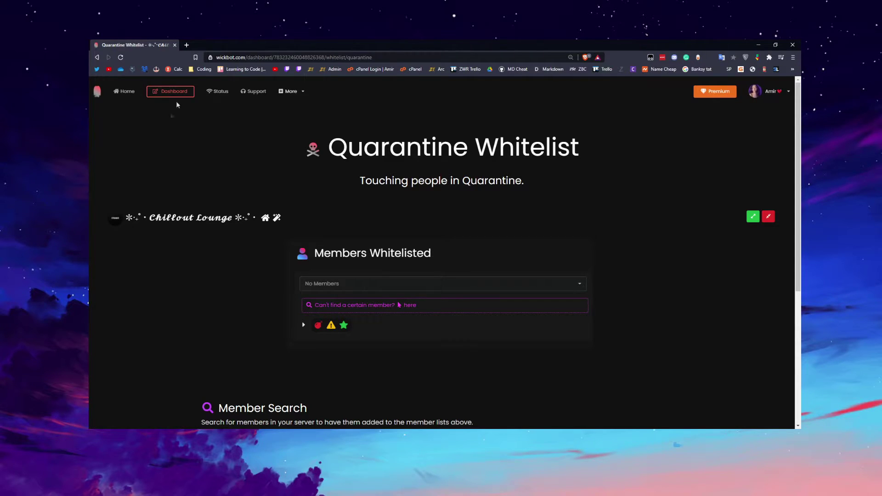
{"action": "left_click", "coordinate": [97, 57]}
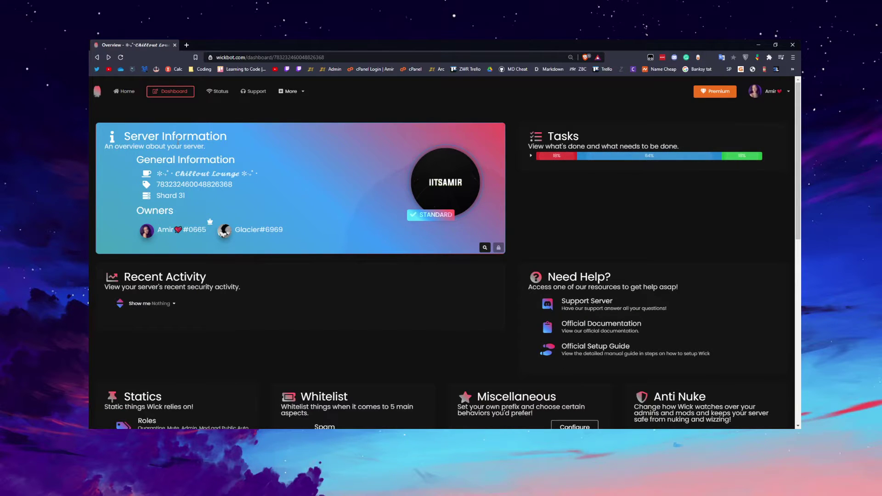
{"action": "scroll", "coordinate": [283, 225], "scroll_direction": "down", "scroll_amount": 3}
{"action": "scroll", "coordinate": [278, 221], "scroll_direction": "up", "scroll_amount": 3}
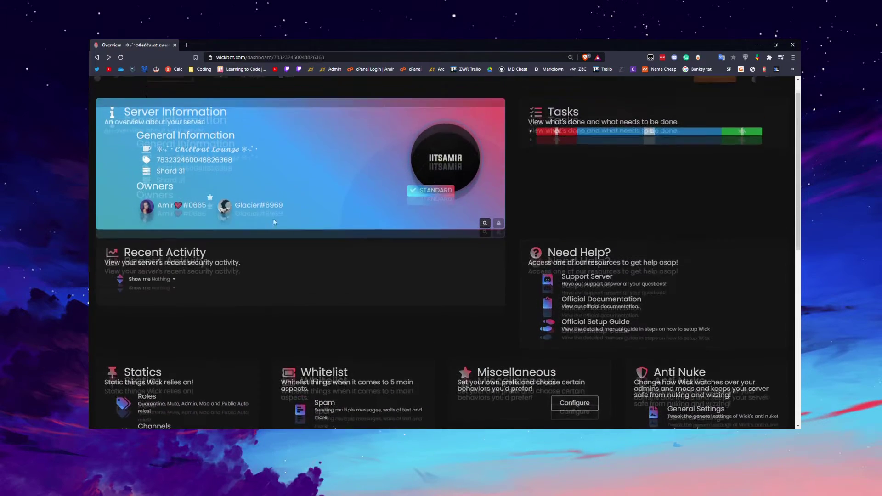
{"action": "left_click_drag", "start_coordinate": [246, 229], "coordinate": [311, 234]}
{"action": "left_click", "coordinate": [311, 235]}
{"action": "scroll", "coordinate": [301, 225], "scroll_direction": "down", "scroll_amount": 6}
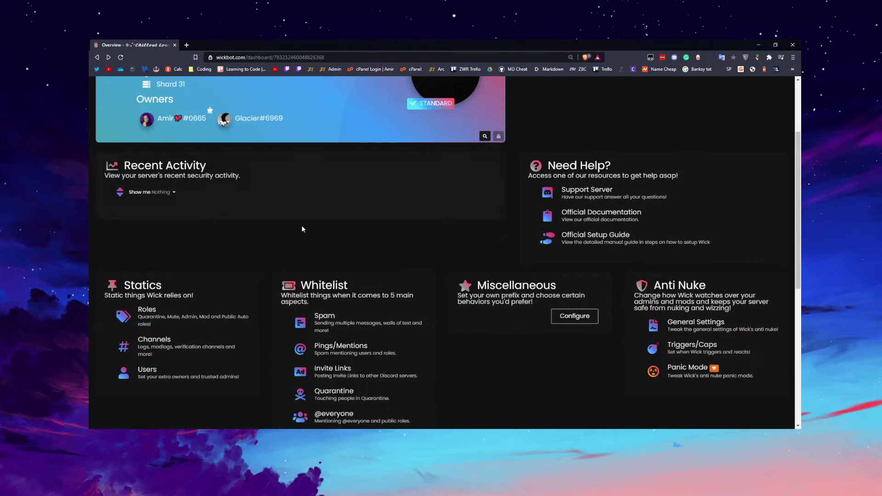
{"action": "left_click", "coordinate": [329, 234]}
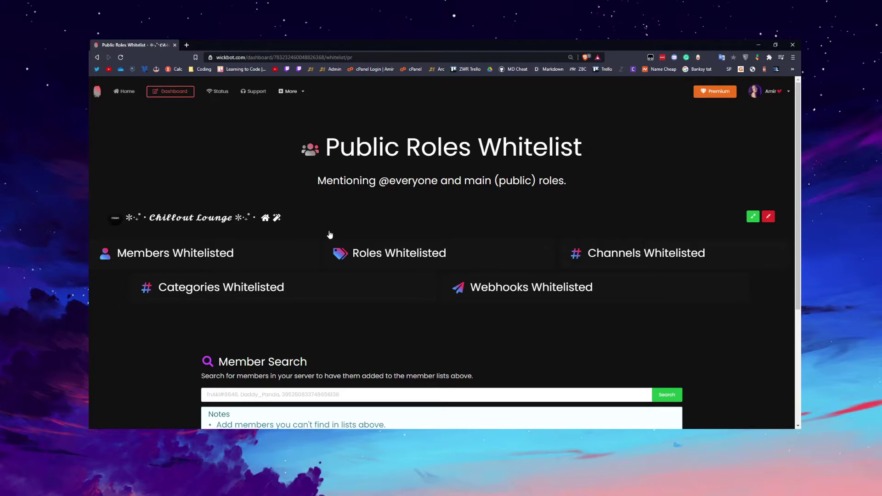
{"action": "left_click_drag", "start_coordinate": [340, 182], "coordinate": [578, 189]}
{"action": "left_click", "coordinate": [576, 185]}
Add the Information & Read me! category to the Public Roles whitelist
{"action": "left_click", "coordinate": [262, 288]}
{"action": "left_click", "coordinate": [245, 316]}
{"action": "scroll", "coordinate": [241, 346], "scroll_direction": "down", "scroll_amount": 1}
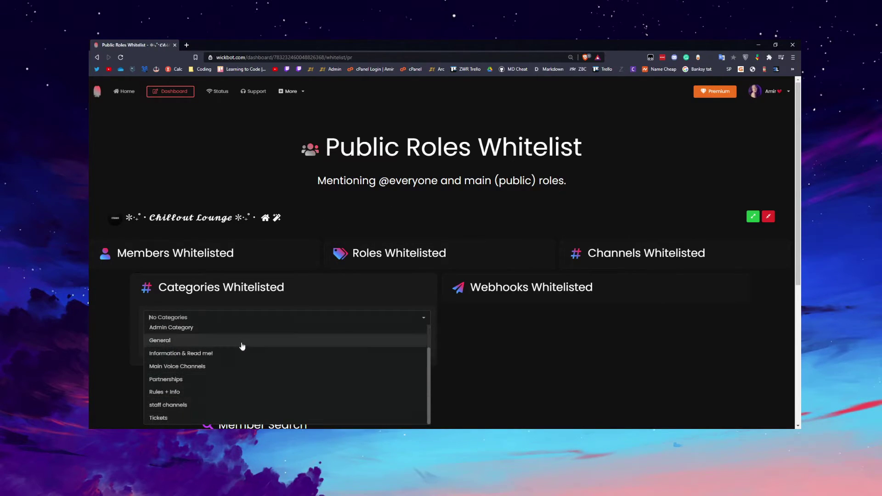
{"action": "left_click", "coordinate": [240, 347]}
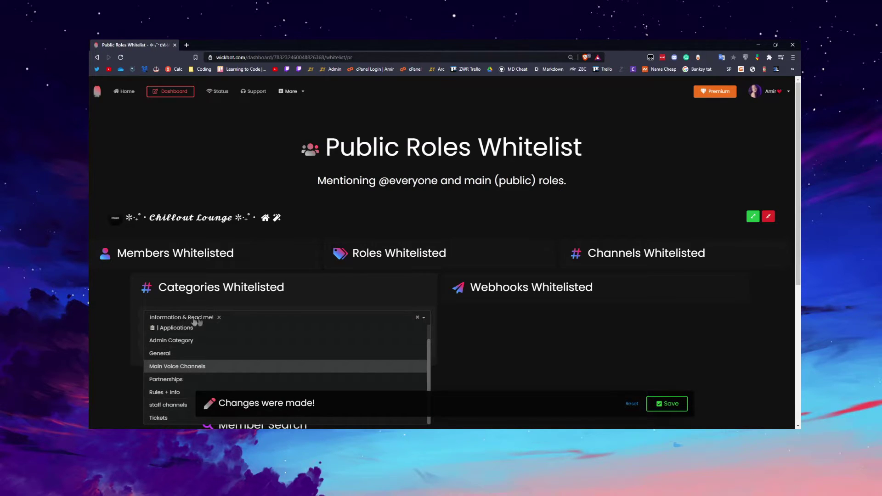
Add Admin Category, staff channels and Rules + Info to the whitelisted categories and save the changes
{"action": "scroll", "coordinate": [188, 354], "scroll_direction": "down", "scroll_amount": 2}
{"action": "scroll", "coordinate": [191, 322], "scroll_direction": "up", "scroll_amount": 1}
{"action": "scroll", "coordinate": [188, 317], "scroll_direction": "down", "scroll_amount": 1}
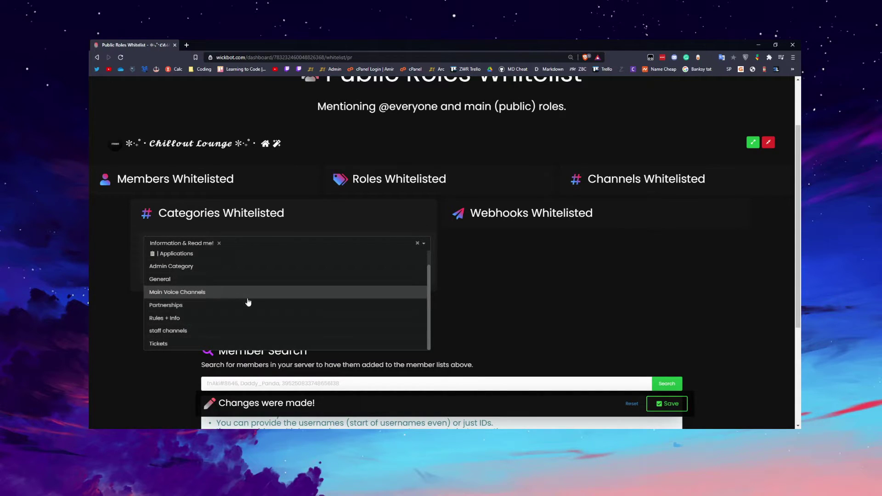
{"action": "scroll", "coordinate": [204, 266], "scroll_direction": "up", "scroll_amount": 1}
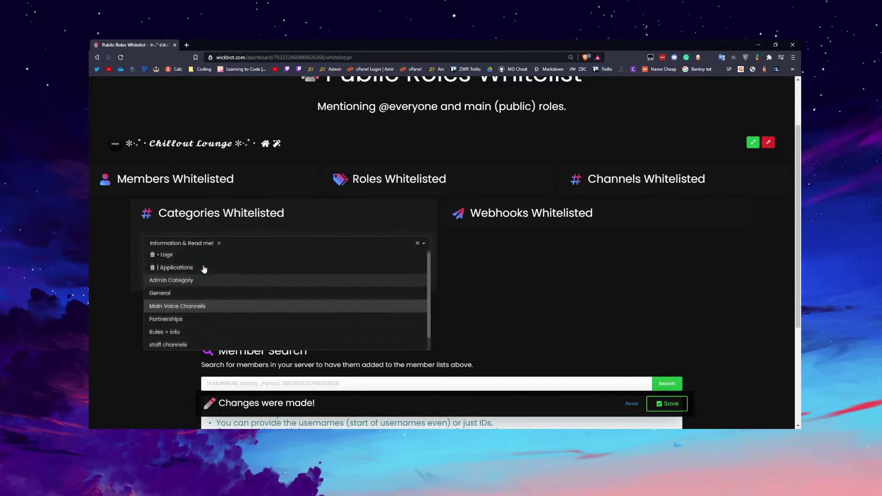
{"action": "scroll", "coordinate": [205, 271], "scroll_direction": "down", "scroll_amount": 1}
{"action": "left_click", "coordinate": [205, 272]}
{"action": "scroll", "coordinate": [206, 283], "scroll_direction": "down", "scroll_amount": 2}
{"action": "left_click", "coordinate": [200, 261]}
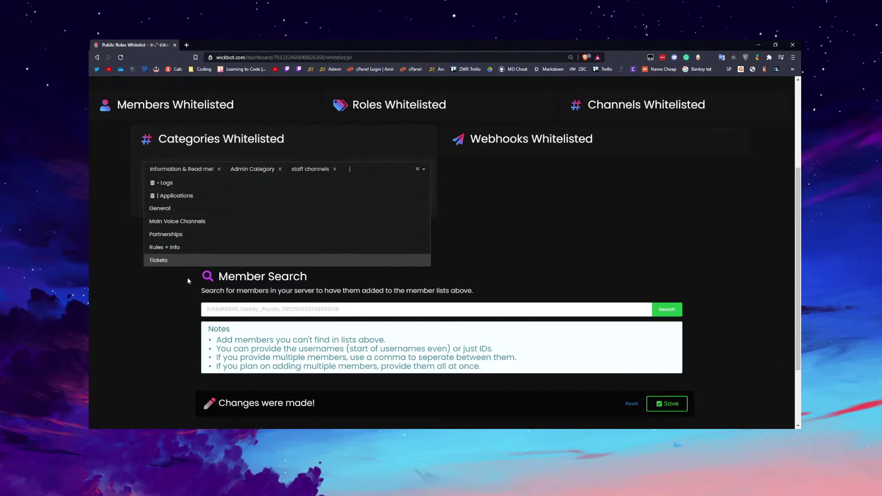
{"action": "scroll", "coordinate": [189, 277], "scroll_direction": "up", "scroll_amount": 1}
{"action": "left_click", "coordinate": [239, 285]}
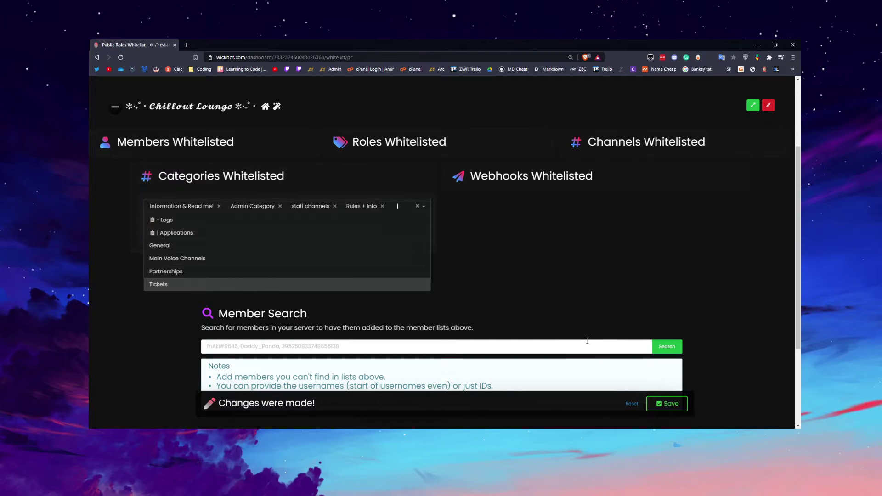
{"action": "left_click", "coordinate": [667, 403]}
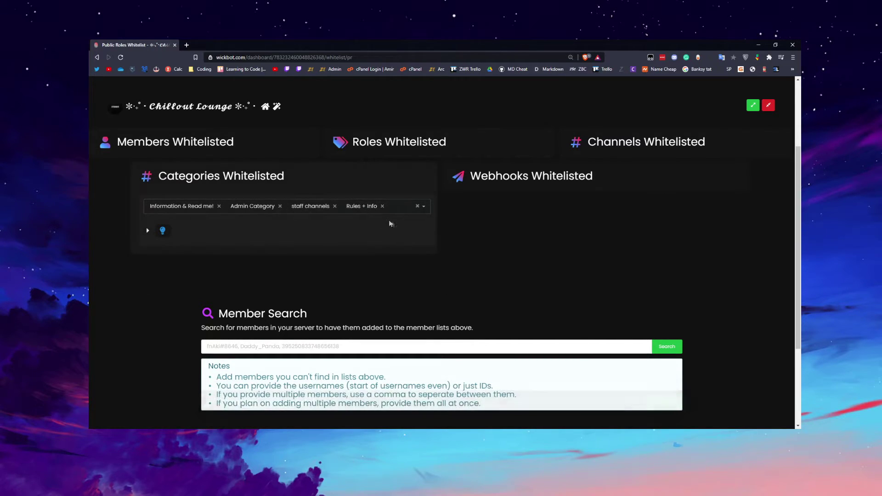
Add both Dyno webhooks to the Public Roles whitelist and save the changes
{"action": "left_click", "coordinate": [488, 192]}
{"action": "left_click", "coordinate": [487, 211]}
{"action": "left_click", "coordinate": [490, 221]}
{"action": "left_click", "coordinate": [491, 221]}
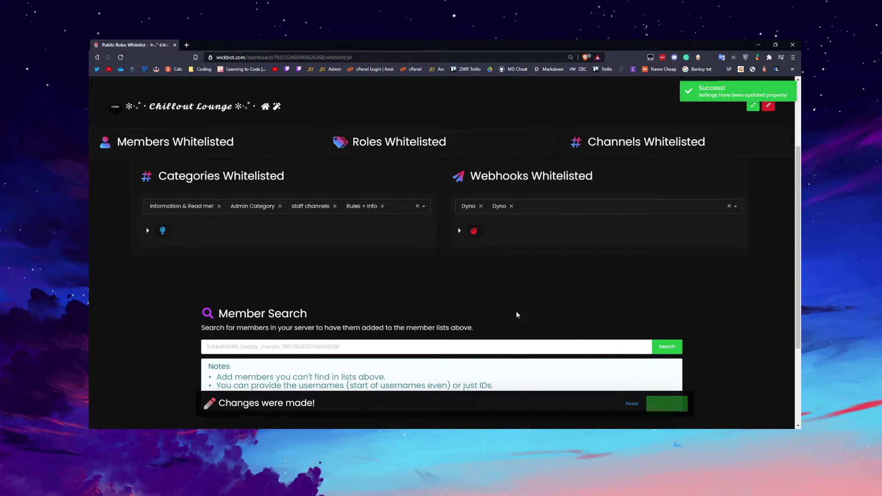
{"action": "left_click", "coordinate": [416, 154]}
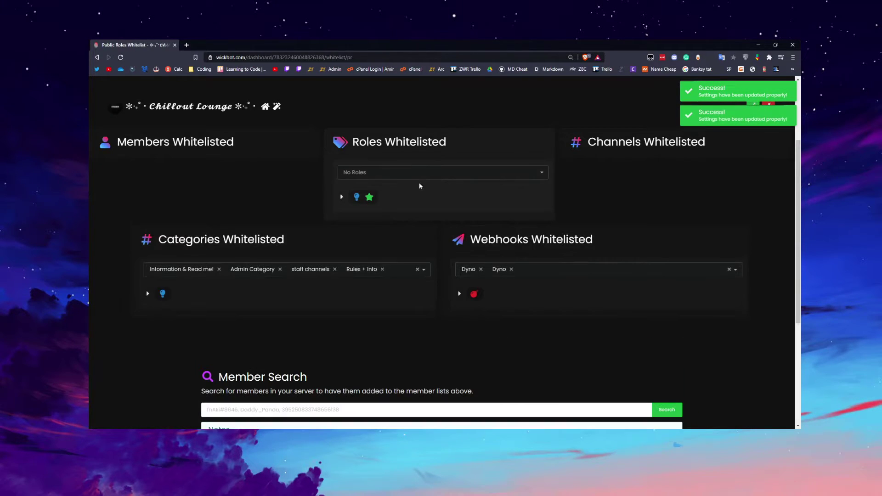
{"action": "left_click", "coordinate": [421, 174]}
{"action": "type", "text": "head"}
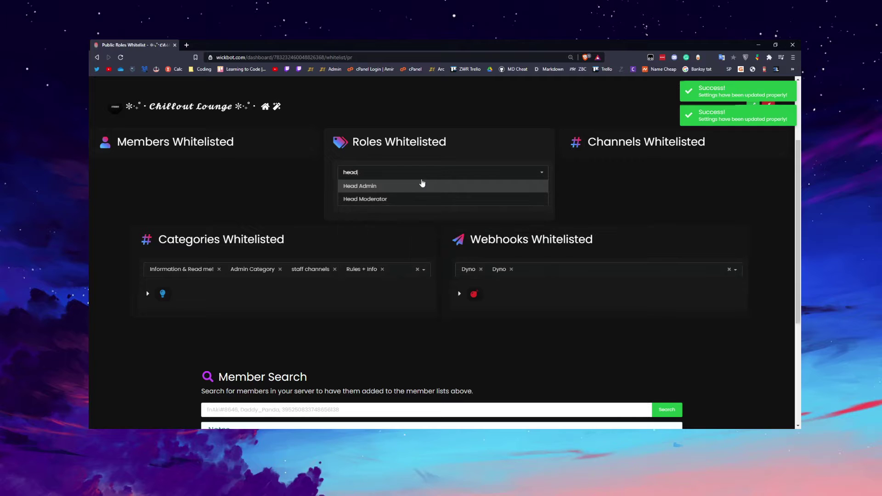
{"action": "left_click", "coordinate": [420, 184]}
{"action": "left_click", "coordinate": [674, 410]}
{"action": "left_click", "coordinate": [675, 410]}
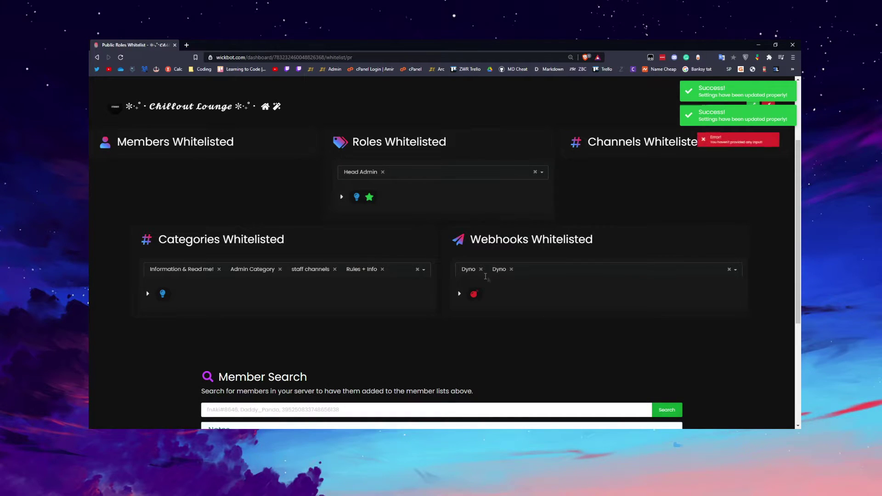
Clear the whitelisted roles, select Head Admin again and try to save, repeating this a second time
{"action": "left_click", "coordinate": [535, 174]}
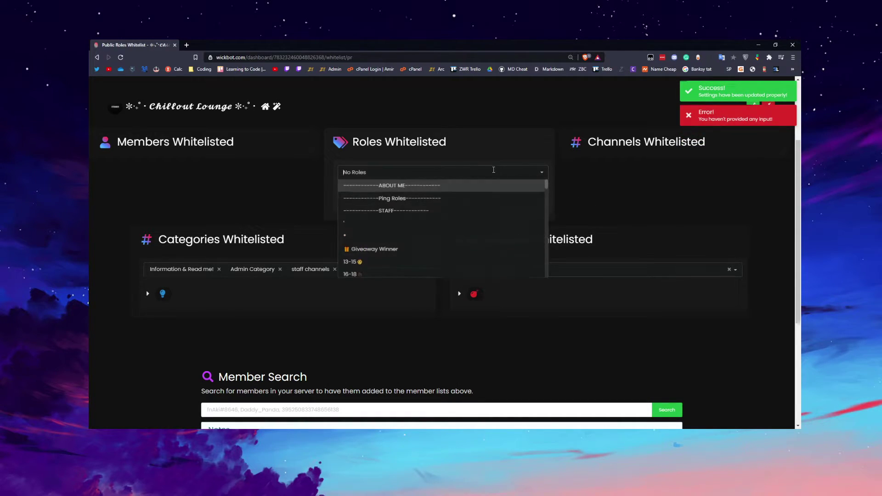
{"action": "type", "text": "head"}
{"action": "left_click", "coordinate": [497, 187]}
{"action": "left_click", "coordinate": [671, 398]}
{"action": "left_click", "coordinate": [416, 180]}
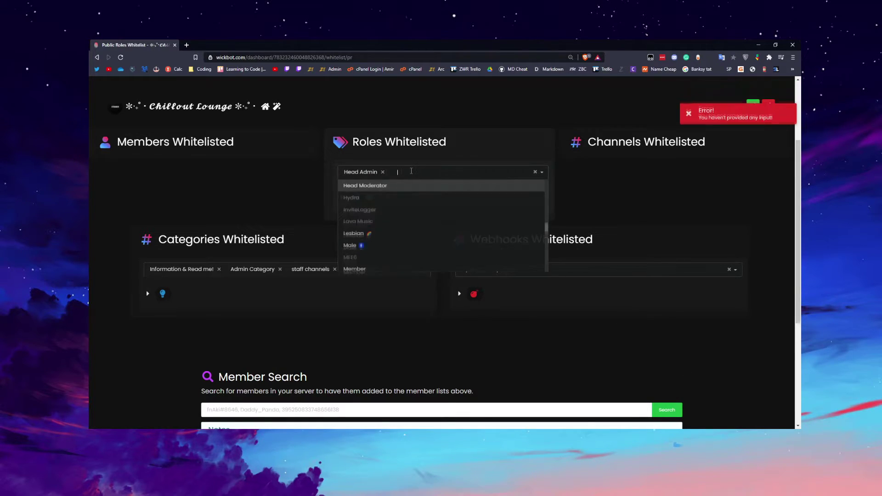
{"action": "left_click", "coordinate": [383, 172]}
{"action": "type", "text": "he"}
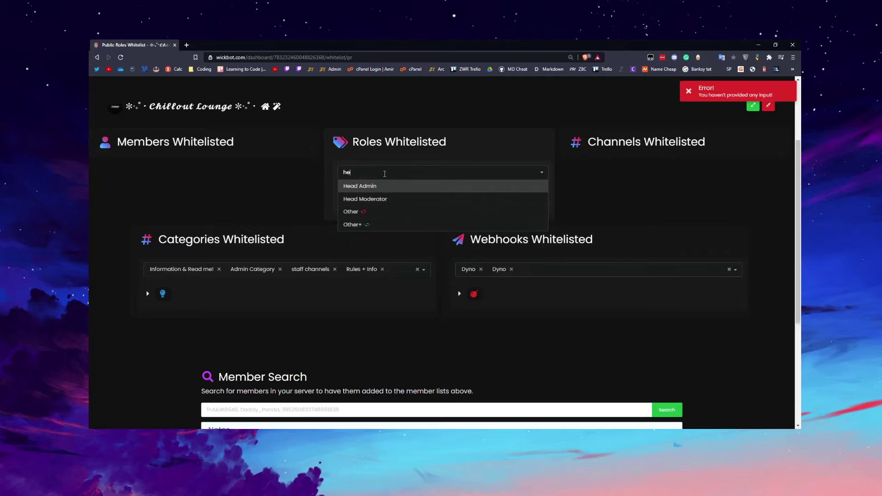
{"action": "left_click", "coordinate": [386, 187]}
{"action": "left_click", "coordinate": [674, 409]}
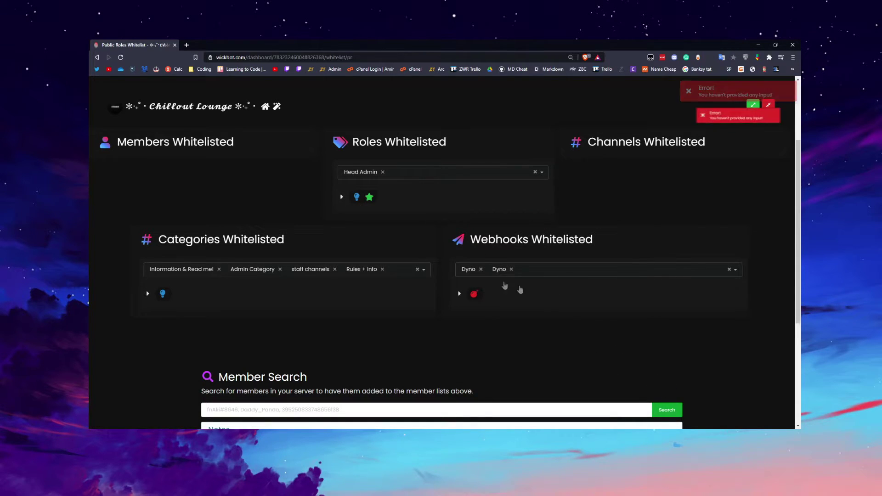
Leave and reopen the Public Roles whitelist to check which roles, categories and webhooks are saved
{"action": "left_click", "coordinate": [97, 57]}
{"action": "left_click", "coordinate": [108, 57]}
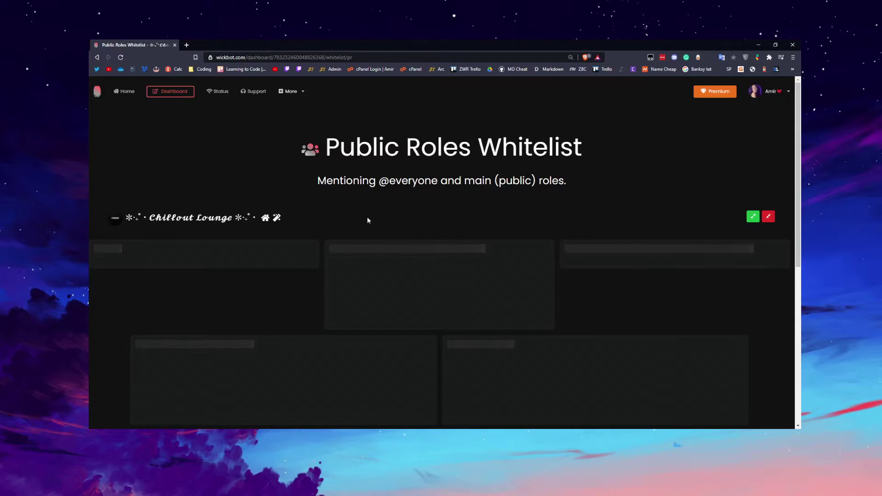
{"action": "scroll", "coordinate": [368, 217], "scroll_direction": "down", "scroll_amount": 2}
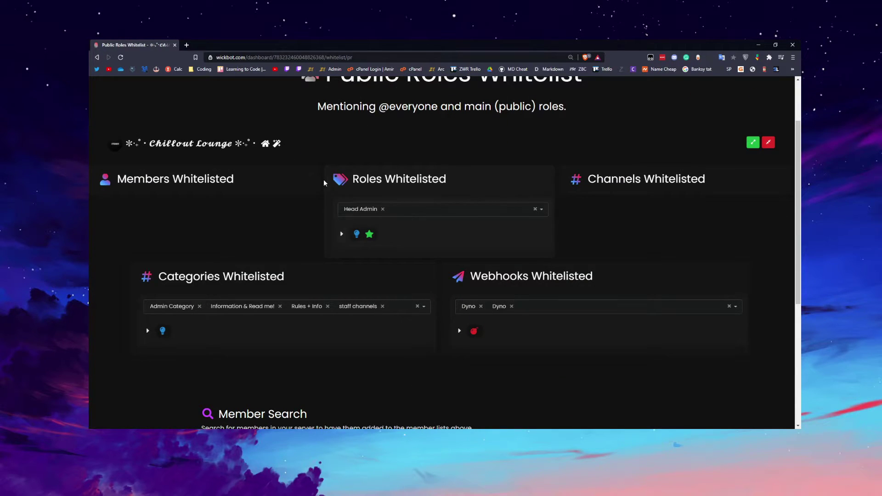
Return to the server overview, open the Miscellaneous configuration and expand the Prefix setting
{"action": "left_click", "coordinate": [97, 57]}
{"action": "scroll", "coordinate": [347, 195], "scroll_direction": "down", "scroll_amount": 5}
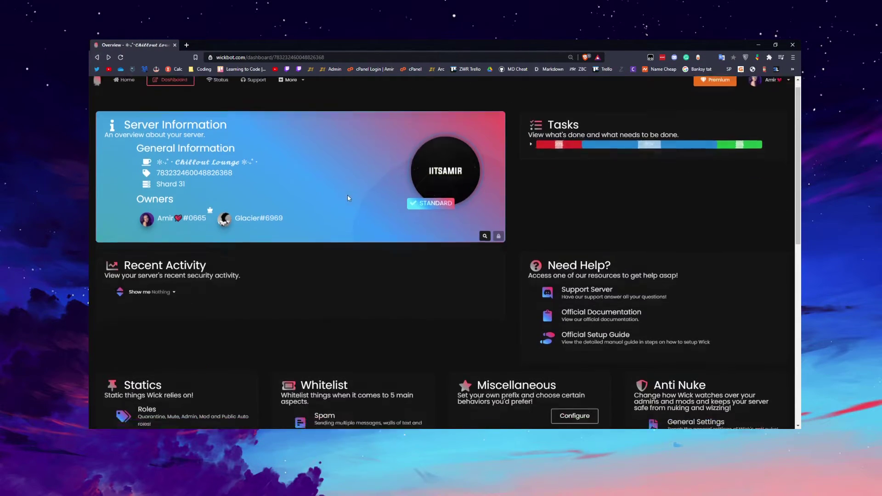
{"action": "scroll", "coordinate": [368, 204], "scroll_direction": "down", "scroll_amount": 1}
{"action": "left_click", "coordinate": [574, 166]}
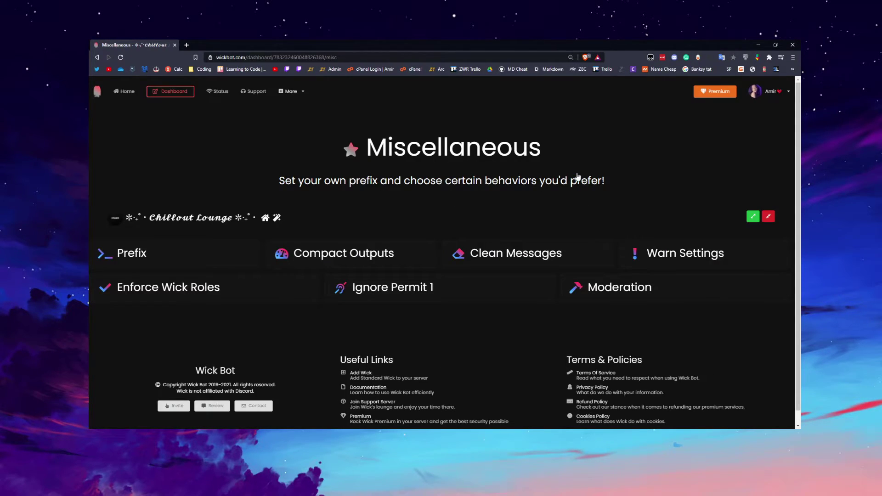
{"action": "left_click_drag", "start_coordinate": [325, 140], "coordinate": [496, 166]}
{"action": "left_click", "coordinate": [183, 228]}
{"action": "left_click", "coordinate": [138, 254]}
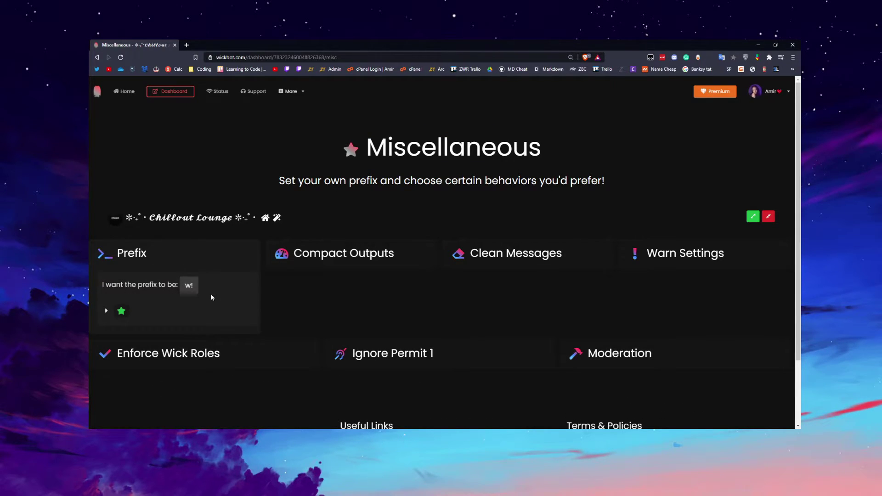
Expand the Enforce Wick Roles setting and read its description
{"action": "scroll", "coordinate": [212, 298], "scroll_direction": "down", "scroll_amount": 2}
{"action": "double_click", "coordinate": [189, 277]}
{"action": "left_click", "coordinate": [186, 279]}
{"action": "left_click_drag", "start_coordinate": [153, 301], "coordinate": [239, 303]}
{"action": "left_click", "coordinate": [154, 283]}
{"action": "left_click_drag", "start_coordinate": [148, 302], "coordinate": [196, 303]}
{"action": "left_click", "coordinate": [198, 305]}
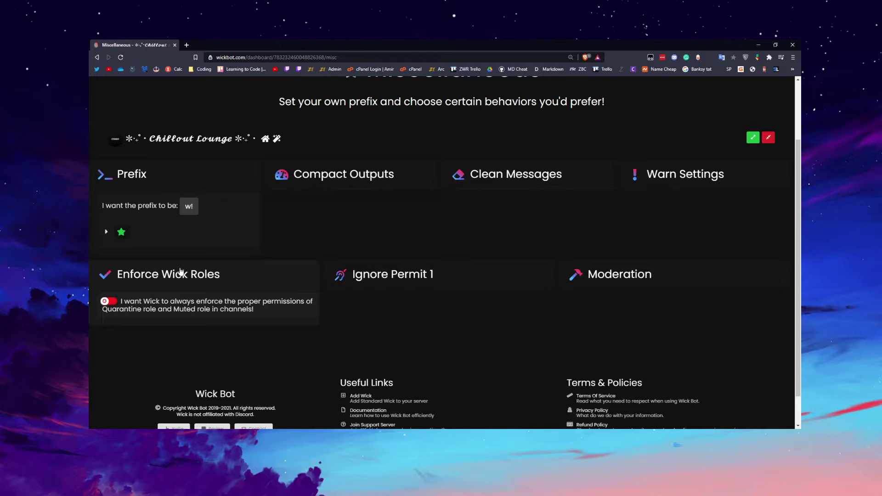
Turn permission enforcement for the Quarantine and Muted roles on, switch it back off and collapse Enforce Wick Roles
{"action": "left_click", "coordinate": [111, 303]}
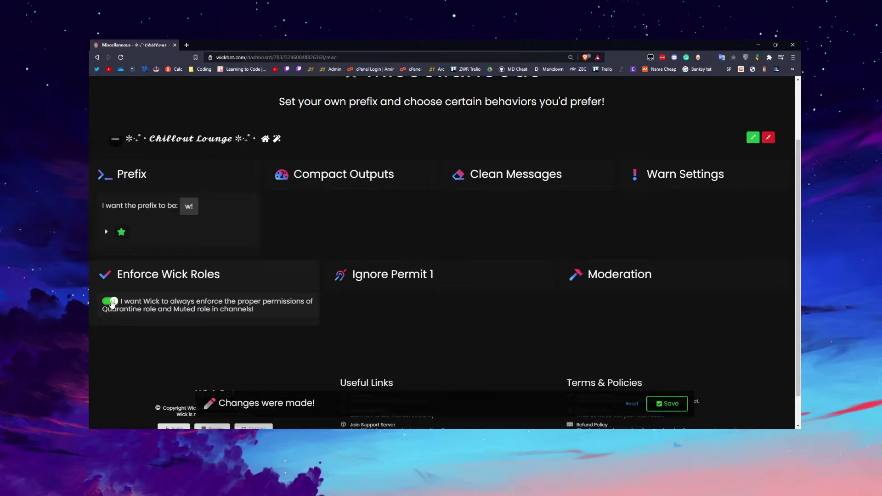
{"action": "left_click", "coordinate": [112, 303]}
{"action": "left_click", "coordinate": [240, 271]}
{"action": "left_click", "coordinate": [214, 275]}
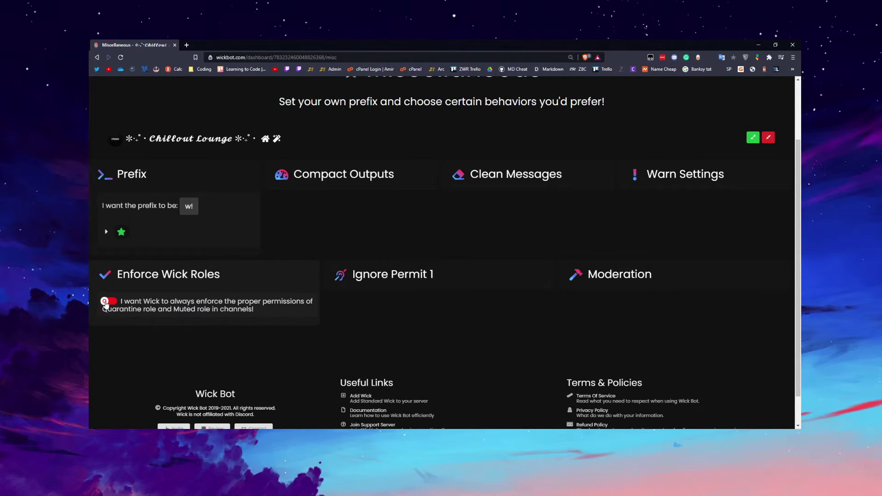
{"action": "left_click", "coordinate": [154, 275]}
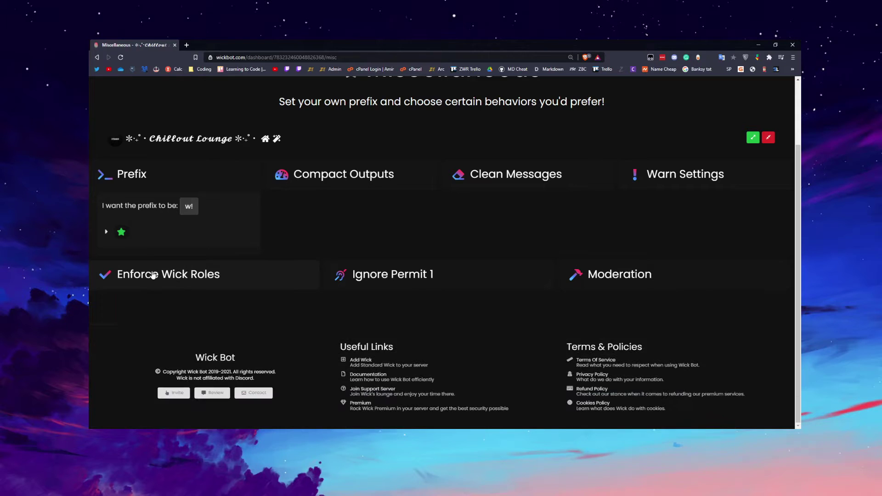
Review the Compact Outputs and Clean Messages settings one after the other
{"action": "left_click", "coordinate": [343, 179]}
{"action": "left_click_drag", "start_coordinate": [315, 204], "coordinate": [408, 201]}
{"action": "left_click", "coordinate": [326, 206]}
{"action": "left_click_drag", "start_coordinate": [326, 211], "coordinate": [299, 201]}
{"action": "left_click", "coordinate": [301, 201]}
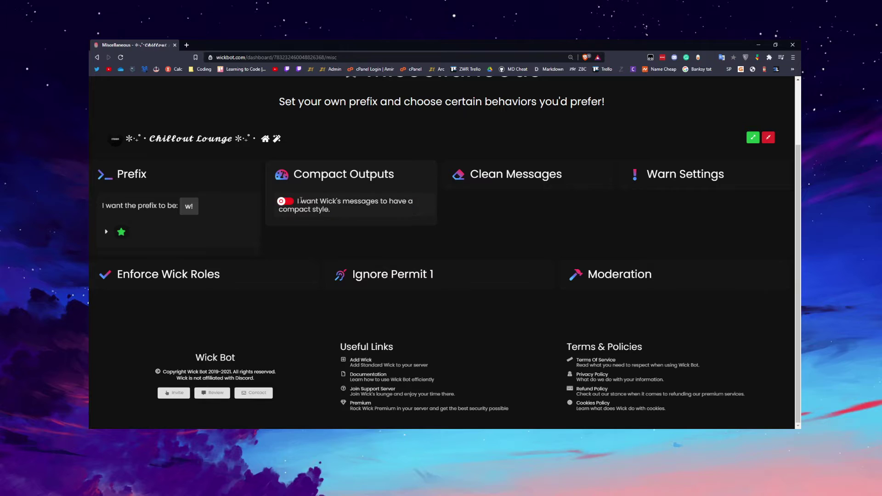
{"action": "left_click", "coordinate": [308, 180]}
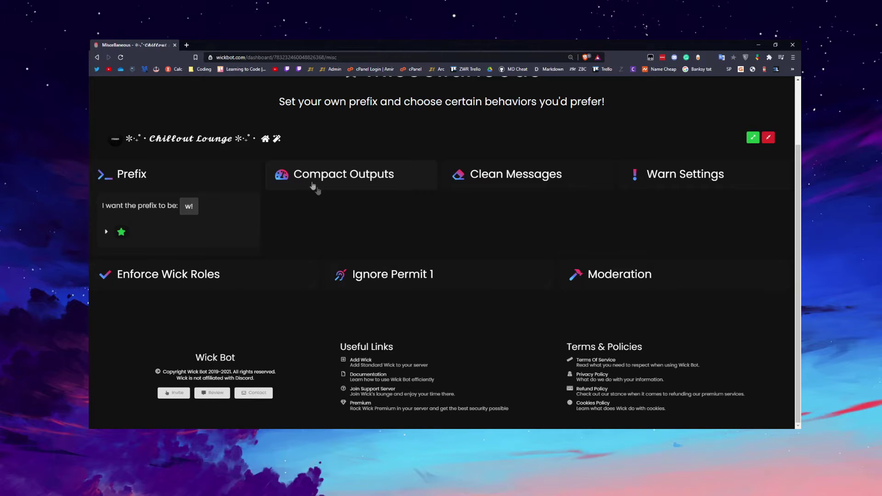
{"action": "left_click", "coordinate": [497, 182]}
{"action": "left_click_drag", "start_coordinate": [488, 201], "coordinate": [575, 210]}
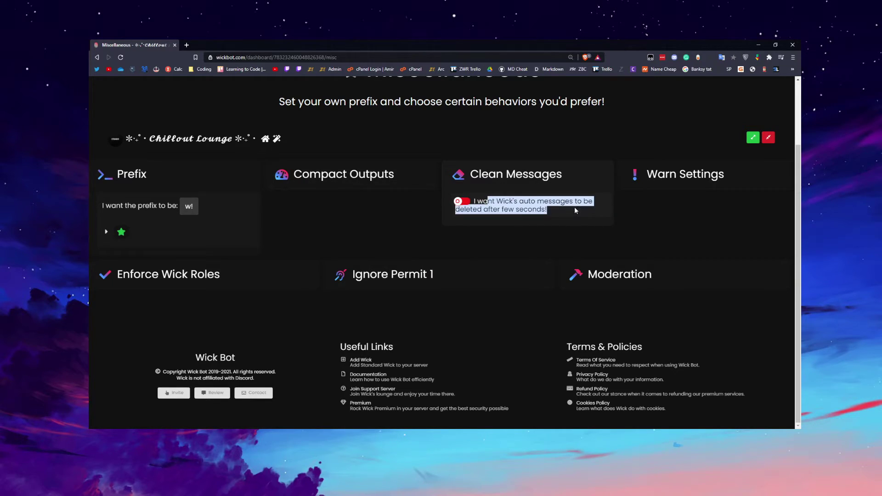
{"action": "left_click", "coordinate": [521, 203]}
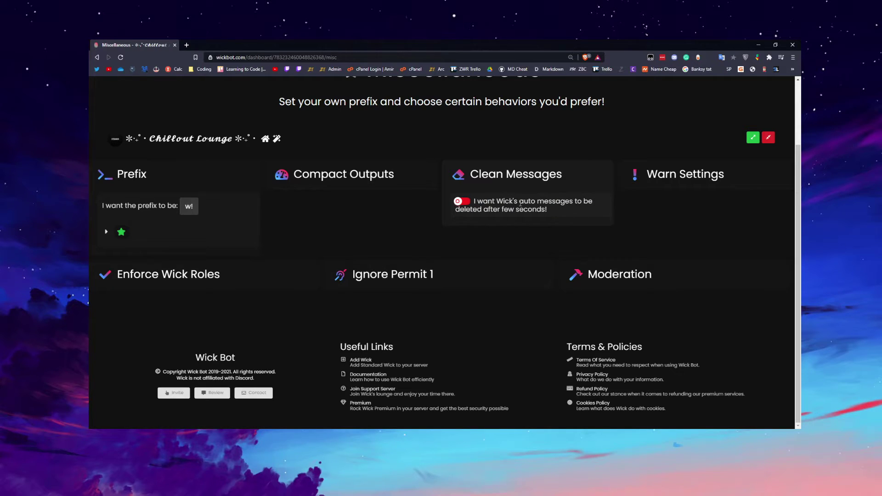
In Warn Settings, review the punishment choices, set the active warn threshold to 10 and save the changes
{"action": "left_click", "coordinate": [691, 189]}
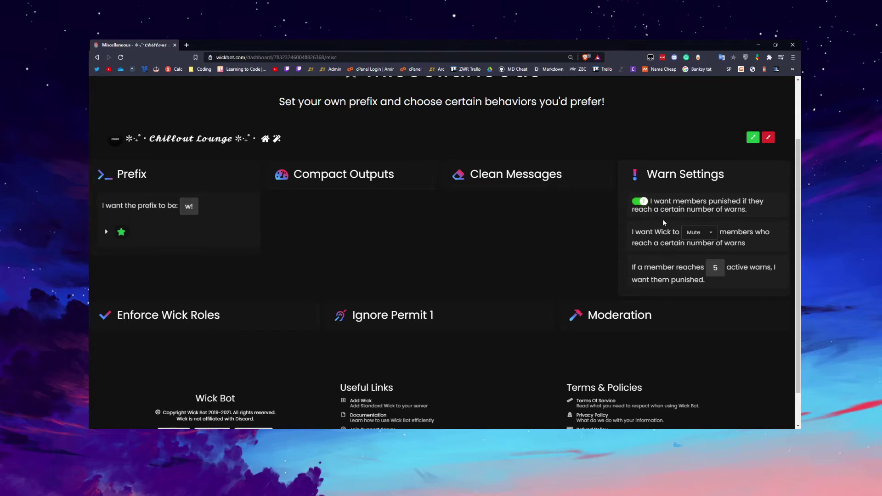
{"action": "left_click", "coordinate": [693, 232]}
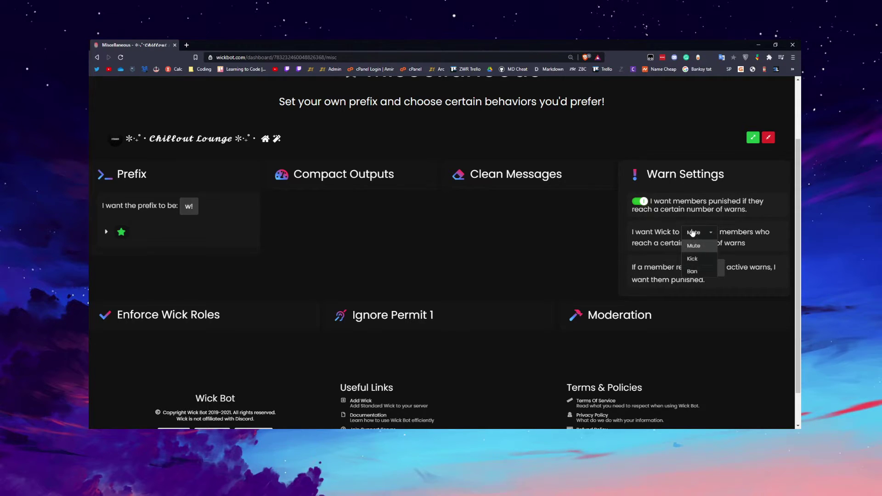
{"action": "left_click", "coordinate": [692, 232]}
{"action": "left_click_drag", "start_coordinate": [653, 244], "coordinate": [691, 244]}
{"action": "left_click", "coordinate": [708, 248]}
{"action": "left_click", "coordinate": [721, 269]}
{"action": "left_click", "coordinate": [702, 233]}
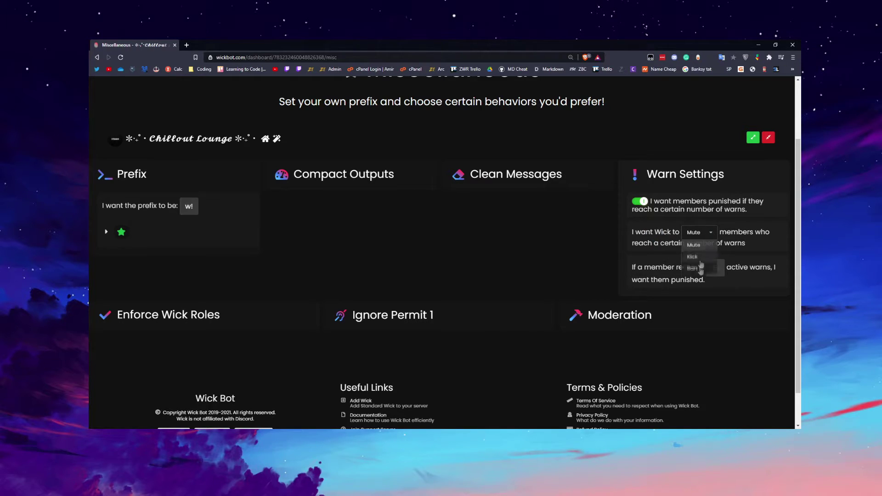
{"action": "left_click", "coordinate": [671, 252]}
{"action": "type", "text": "10"}
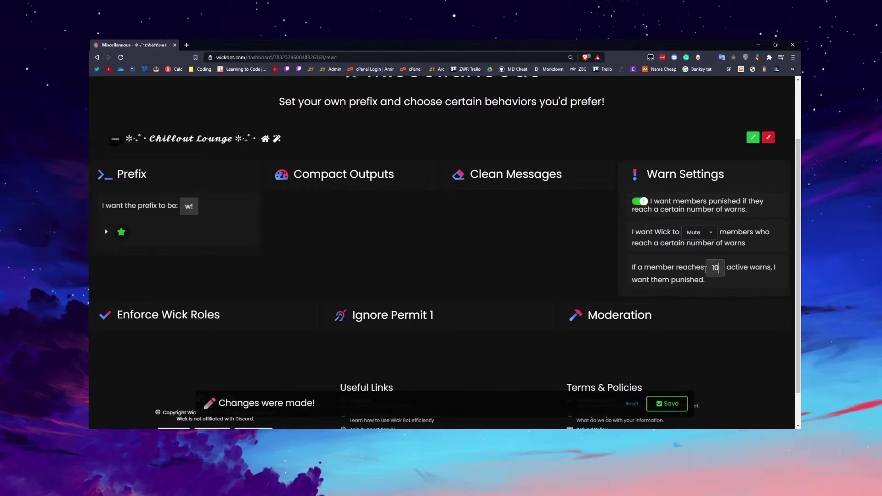
{"action": "left_click", "coordinate": [656, 404]}
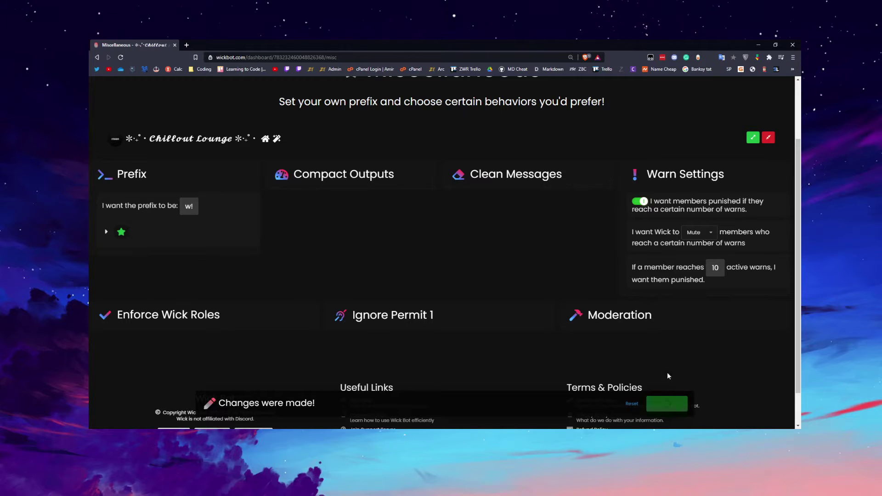
Expand the Moderation settings and read the option about removing main roles when muting
{"action": "scroll", "coordinate": [430, 311], "scroll_direction": "down", "scroll_amount": 2}
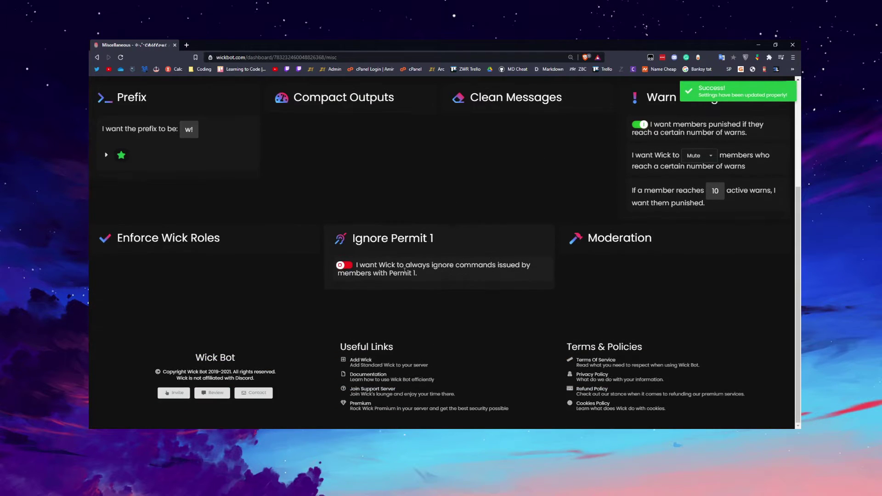
{"action": "mouse_move", "coordinate": [632, 281]}
{"action": "scroll", "coordinate": [632, 280], "scroll_direction": "down", "scroll_amount": 3}
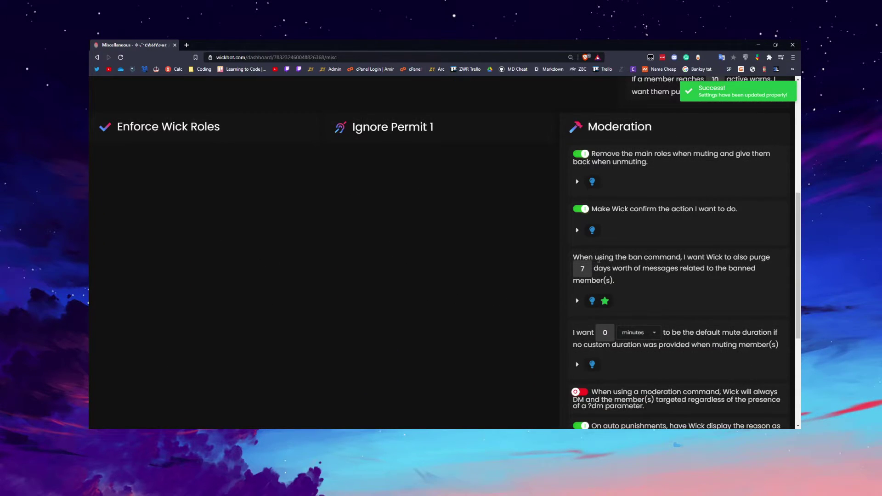
{"action": "scroll", "coordinate": [586, 201], "scroll_direction": "up", "scroll_amount": 1}
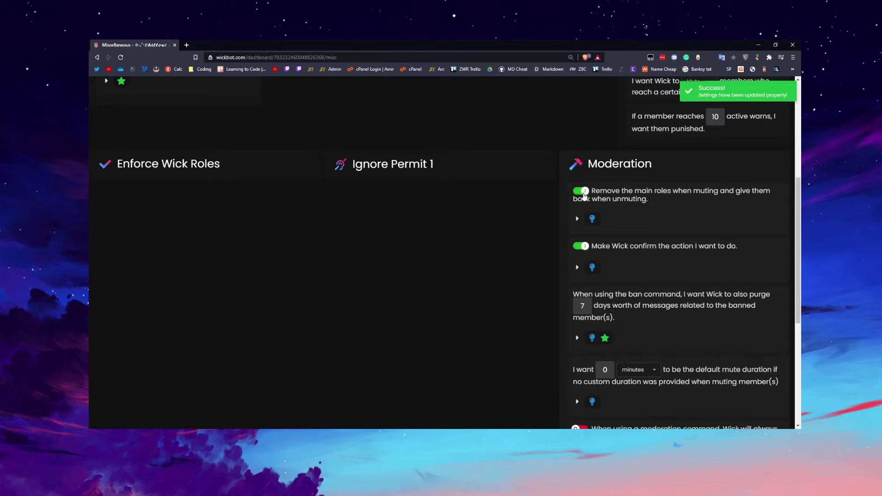
{"action": "left_click_drag", "start_coordinate": [600, 191], "coordinate": [651, 190]}
{"action": "left_click", "coordinate": [619, 219]}
{"action": "scroll", "coordinate": [620, 220], "scroll_direction": "down", "scroll_amount": 2}
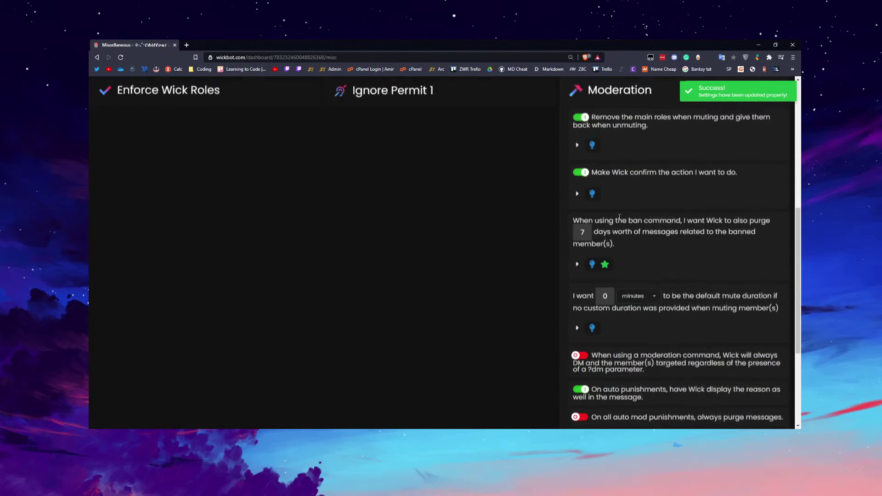
{"action": "scroll", "coordinate": [616, 207], "scroll_direction": "up", "scroll_amount": 1}
{"action": "left_click_drag", "start_coordinate": [604, 153], "coordinate": [653, 152]}
{"action": "left_click", "coordinate": [653, 153]}
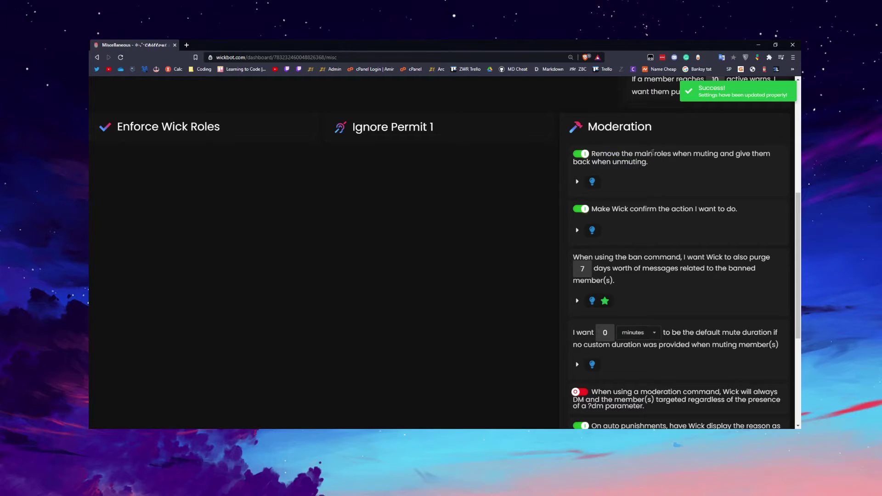
{"action": "left_click_drag", "start_coordinate": [601, 162], "coordinate": [651, 163]}
{"action": "left_click", "coordinate": [652, 163]}
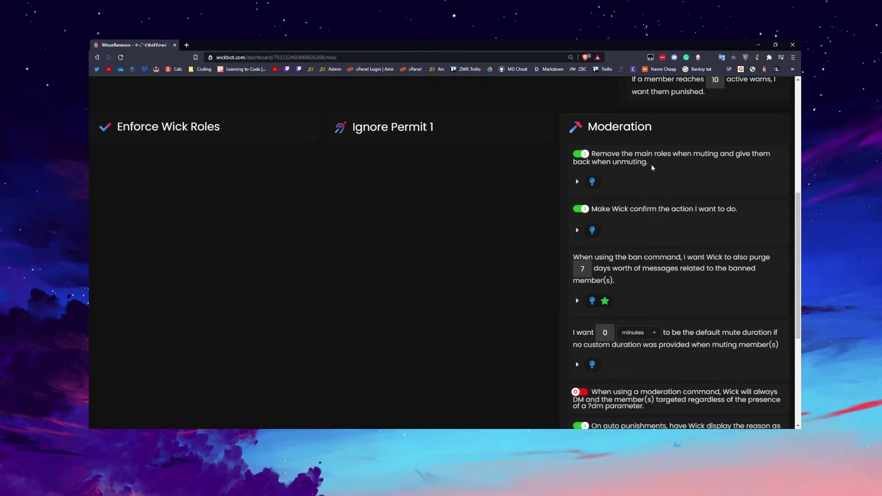
Examine the Moderation options for confirming actions and for purging a banned member's messages
{"action": "scroll", "coordinate": [652, 164], "scroll_direction": "down", "scroll_amount": 1}
{"action": "left_click_drag", "start_coordinate": [606, 171], "coordinate": [639, 172]}
{"action": "left_click", "coordinate": [663, 173]}
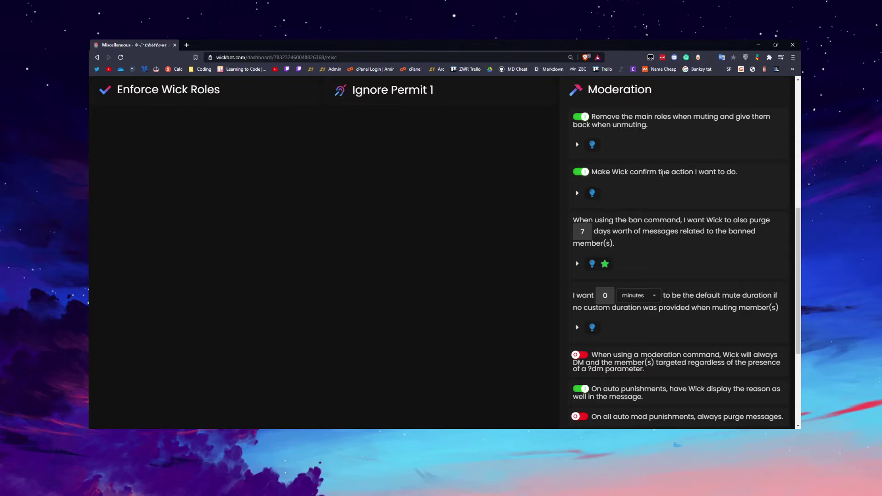
{"action": "left_click_drag", "start_coordinate": [616, 169], "coordinate": [653, 171]}
{"action": "left_click", "coordinate": [671, 173]}
{"action": "left_click", "coordinate": [654, 172]}
{"action": "double_click", "coordinate": [698, 220]}
{"action": "left_click_drag", "start_coordinate": [609, 220], "coordinate": [649, 220]}
{"action": "left_click", "coordinate": [652, 219]}
{"action": "left_click", "coordinate": [648, 220]}
{"action": "scroll", "coordinate": [641, 248], "scroll_direction": "down", "scroll_amount": 1}
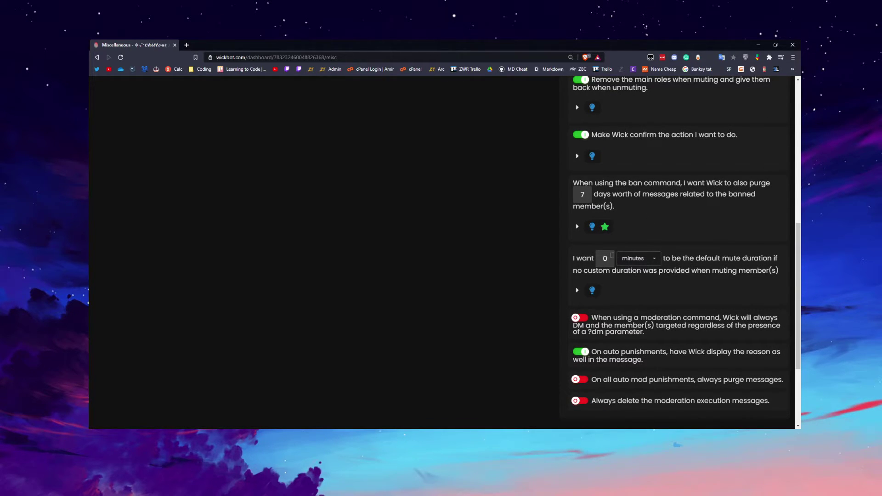
Make Wick always DM the targeted members when a moderation command is used
{"action": "scroll", "coordinate": [644, 235], "scroll_direction": "down", "scroll_amount": 3}
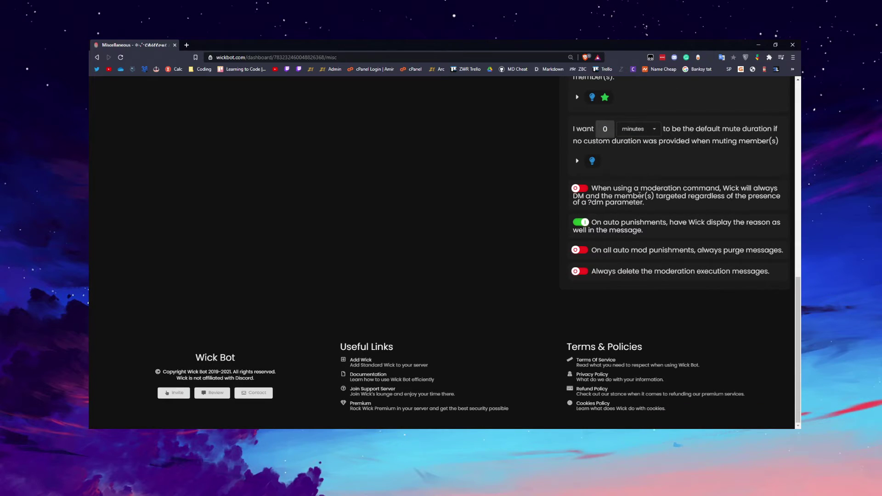
{"action": "double_click", "coordinate": [621, 189]}
{"action": "left_click", "coordinate": [746, 180]}
{"action": "double_click", "coordinate": [747, 188]}
{"action": "left_click", "coordinate": [596, 195]}
{"action": "left_click", "coordinate": [581, 189]}
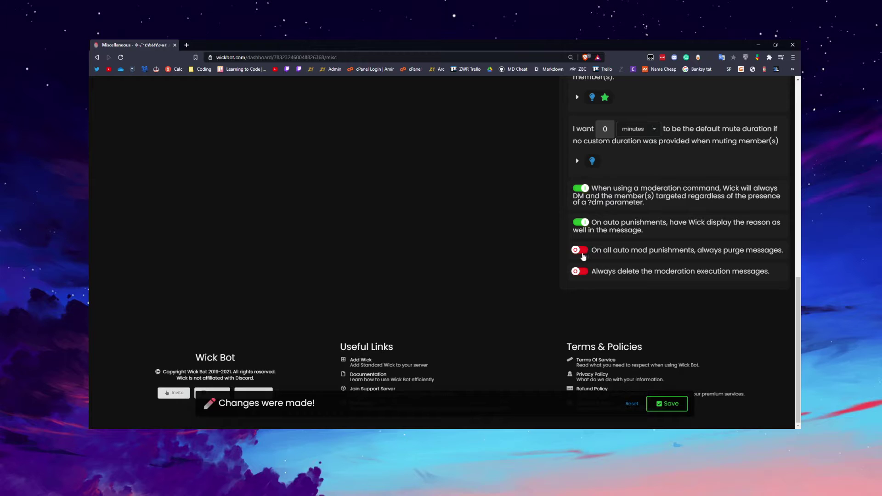
Enable purging messages on all auto mod punishments and always deleting moderation execution messages, and save the changes
{"action": "left_click", "coordinate": [582, 273]}
{"action": "left_click", "coordinate": [581, 250]}
{"action": "left_click_drag", "start_coordinate": [602, 222], "coordinate": [641, 222]}
{"action": "left_click", "coordinate": [641, 222]}
{"action": "scroll", "coordinate": [495, 251], "scroll_direction": "up", "scroll_amount": 2}
{"action": "left_click", "coordinate": [663, 400]}
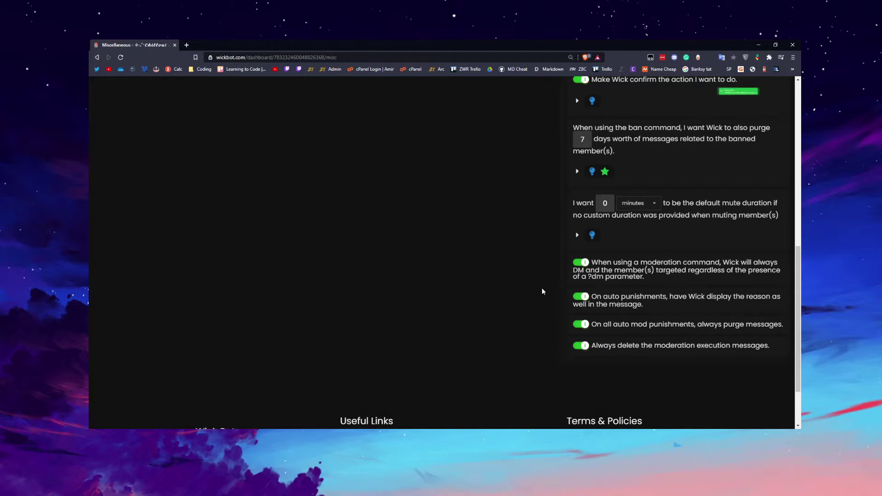
Return to the server overview and open the Auto Mod general settings
{"action": "scroll", "coordinate": [478, 255], "scroll_direction": "up", "scroll_amount": 9}
{"action": "scroll", "coordinate": [191, 161], "scroll_direction": "down", "scroll_amount": 4}
{"action": "scroll", "coordinate": [189, 179], "scroll_direction": "up", "scroll_amount": 4}
{"action": "left_click", "coordinate": [97, 57]}
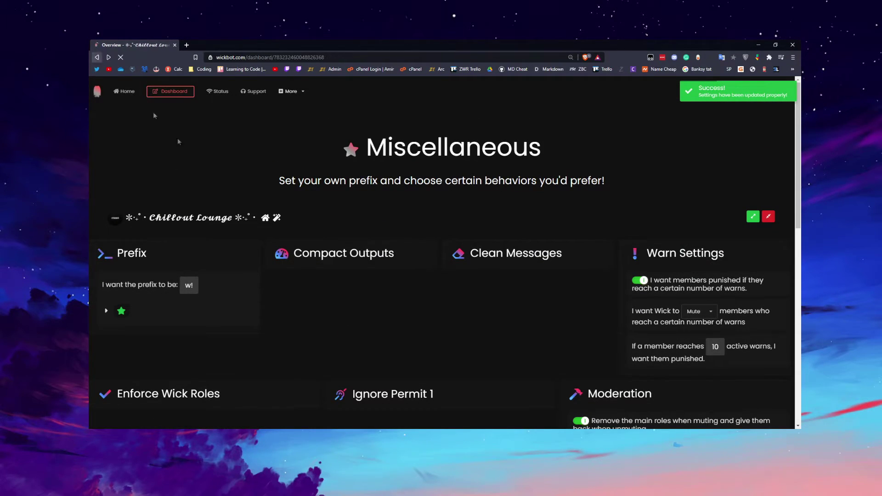
{"action": "scroll", "coordinate": [360, 251], "scroll_direction": "down", "scroll_amount": 5}
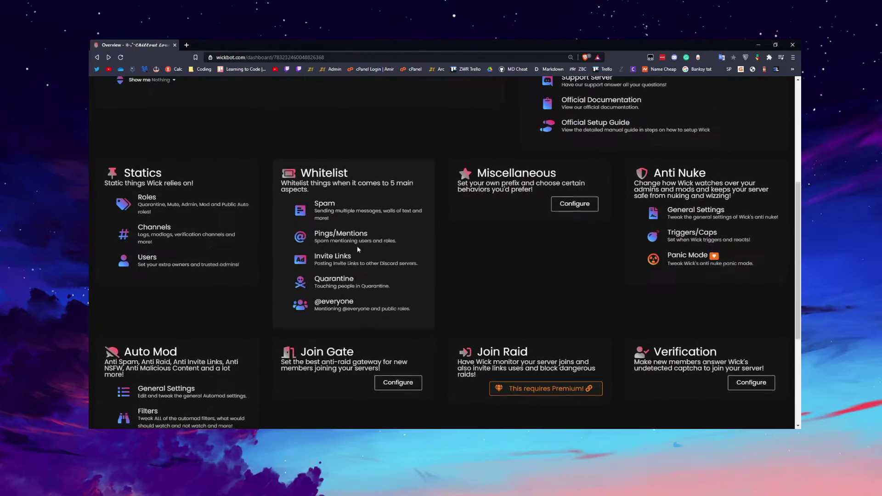
{"action": "scroll", "coordinate": [498, 215], "scroll_direction": "down", "scroll_amount": 2}
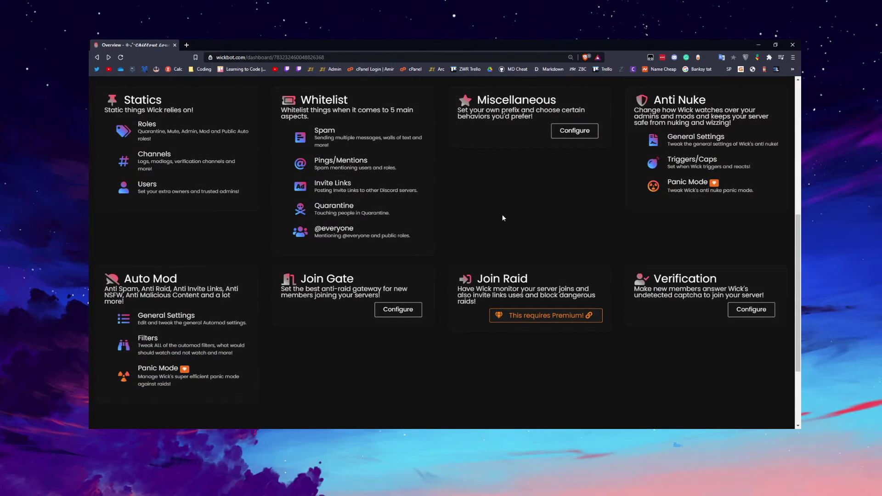
{"action": "left_click", "coordinate": [165, 324]}
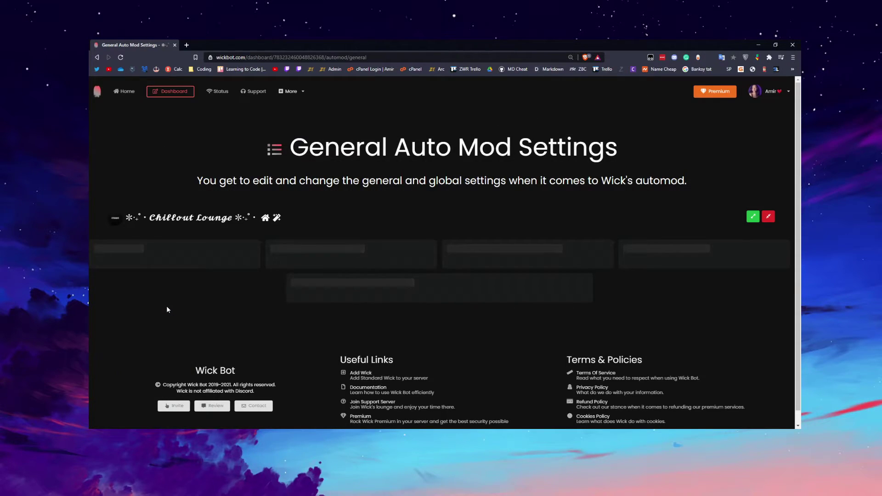
Examine the auto mod Status, Anti Spam, Watch Webhooks and Custom Heat settings
{"action": "scroll", "coordinate": [145, 184], "scroll_direction": "up", "scroll_amount": 3}
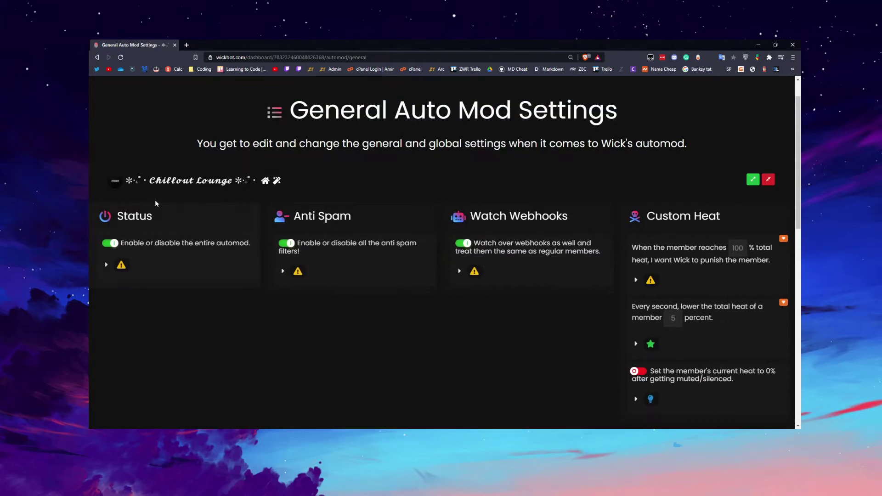
{"action": "left_click_drag", "start_coordinate": [152, 243], "coordinate": [209, 244]}
{"action": "left_click", "coordinate": [219, 247]}
{"action": "left_click_drag", "start_coordinate": [324, 245], "coordinate": [405, 252]}
{"action": "left_click_drag", "start_coordinate": [508, 243], "coordinate": [571, 243]}
{"action": "left_click", "coordinate": [593, 252]}
{"action": "scroll", "coordinate": [710, 255], "scroll_direction": "down", "scroll_amount": 3}
{"action": "scroll", "coordinate": [714, 234], "scroll_direction": "up", "scroll_amount": 2}
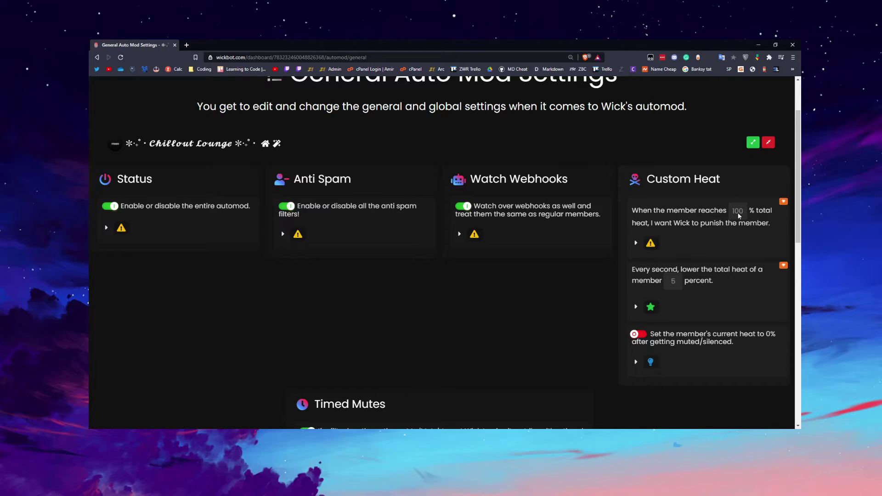
Examine the Timed Mutes strike and mute duration settings, including the help notes of the premium multiplier options
{"action": "scroll", "coordinate": [407, 255], "scroll_direction": "down", "scroll_amount": 5}
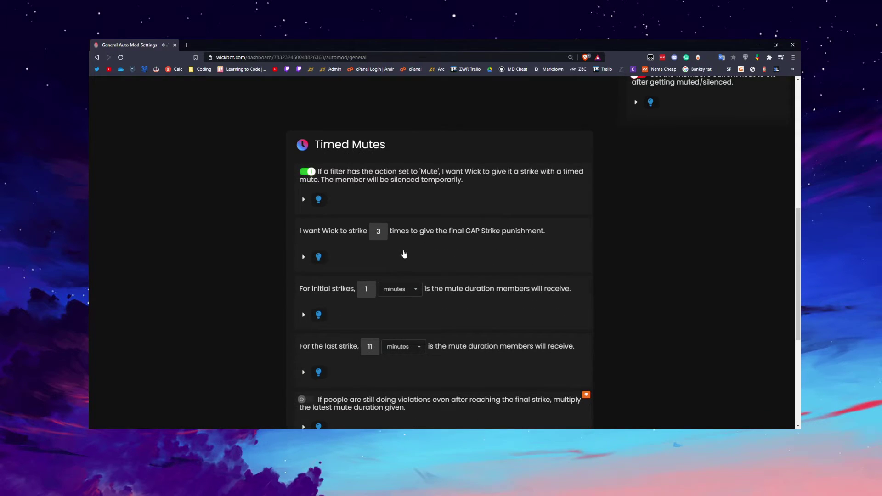
{"action": "left_click_drag", "start_coordinate": [356, 172], "coordinate": [393, 172]}
{"action": "left_click", "coordinate": [393, 174]}
{"action": "scroll", "coordinate": [382, 229], "scroll_direction": "down", "scroll_amount": 3}
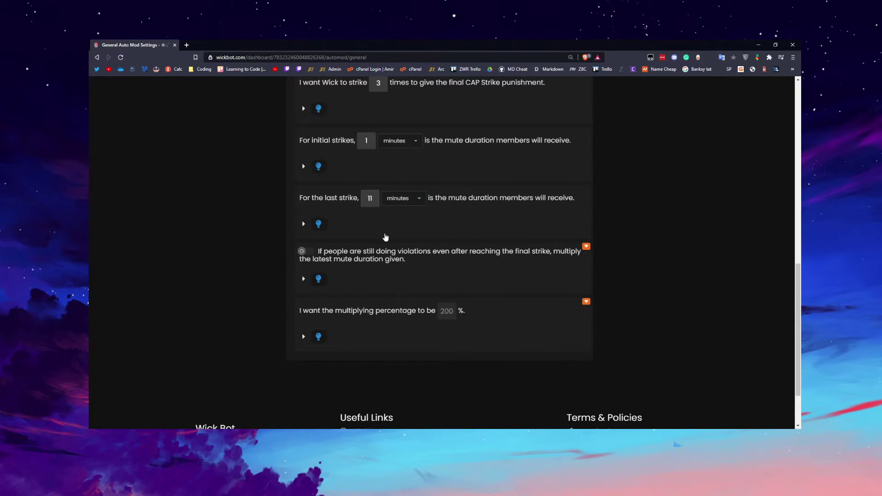
{"action": "scroll", "coordinate": [385, 237], "scroll_direction": "down", "scroll_amount": 1}
{"action": "left_click", "coordinate": [303, 242]}
{"action": "left_click", "coordinate": [303, 241]}
{"action": "left_click", "coordinate": [304, 299]}
{"action": "left_click", "coordinate": [303, 299]}
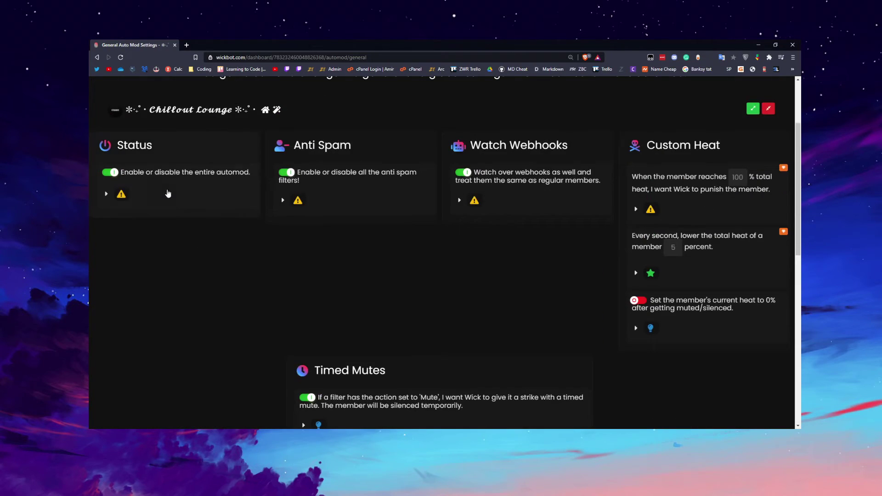
Return to the server overview and open the Auto Mod filters
{"action": "key", "text": "alt+Left"}
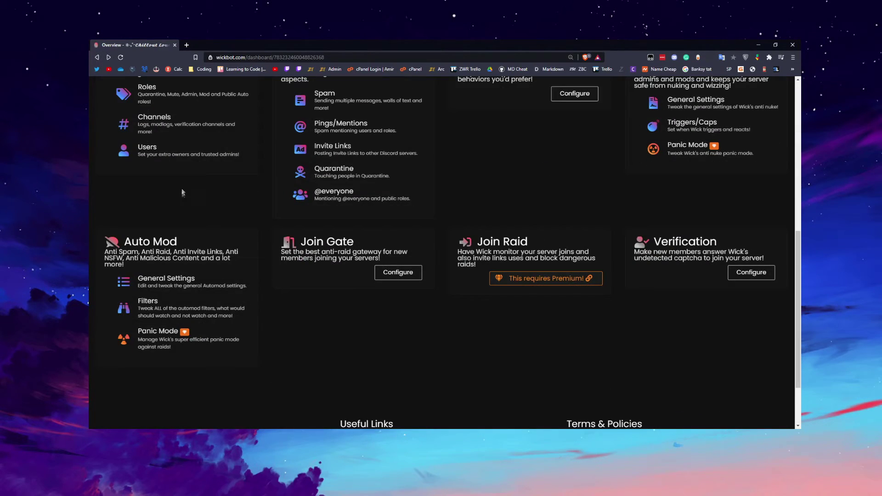
{"action": "left_click", "coordinate": [150, 304]}
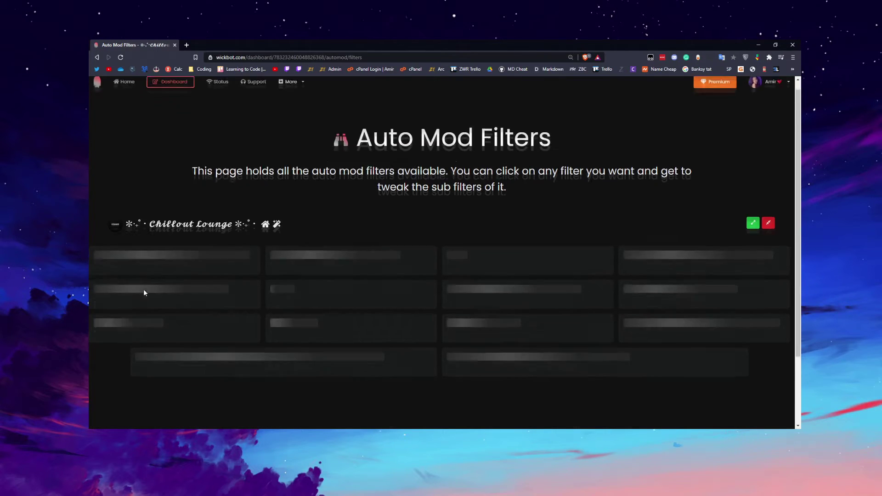
Examine the settings of the Normal Message, Similiar Message, NSFW Websites and Malicious Websites filters
{"action": "scroll", "coordinate": [145, 293], "scroll_direction": "down", "scroll_amount": 2}
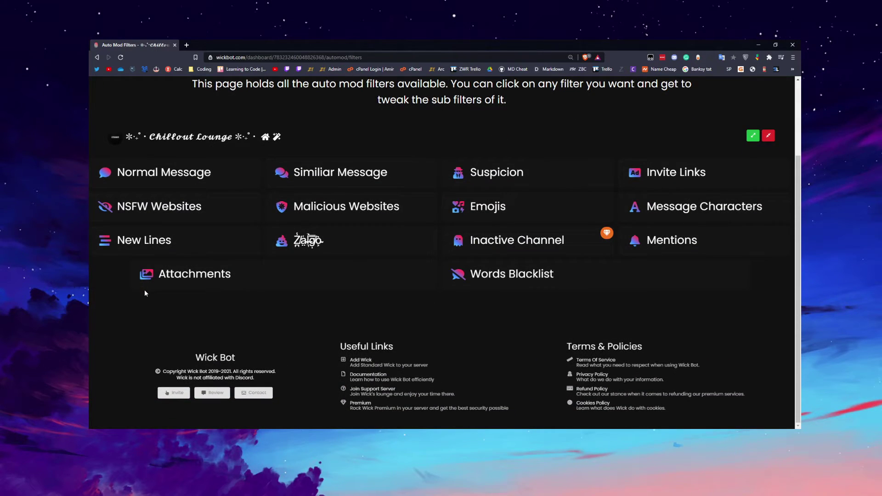
{"action": "left_click", "coordinate": [156, 171]}
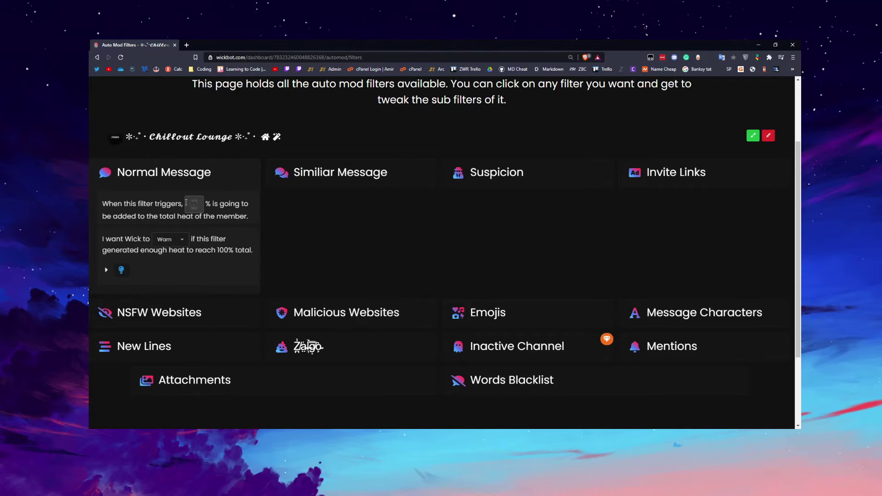
{"action": "left_click", "coordinate": [195, 176]}
{"action": "left_click", "coordinate": [323, 171]}
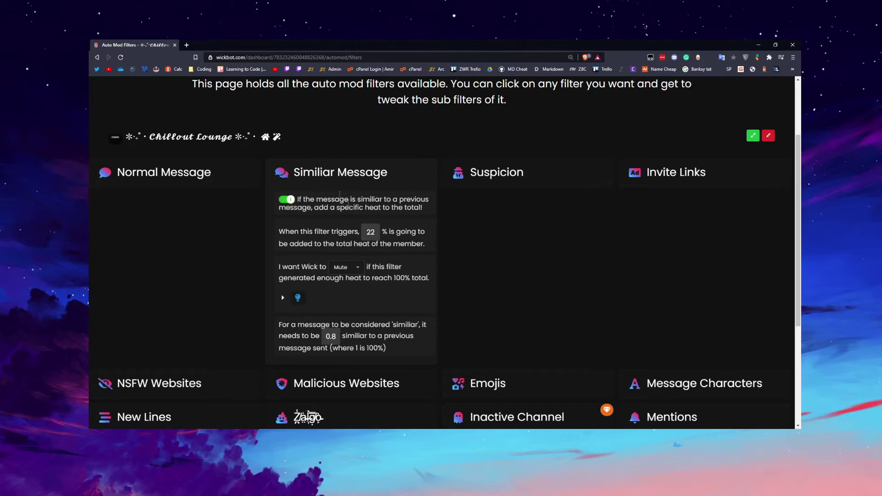
{"action": "left_click", "coordinate": [323, 179]}
{"action": "left_click", "coordinate": [166, 210]}
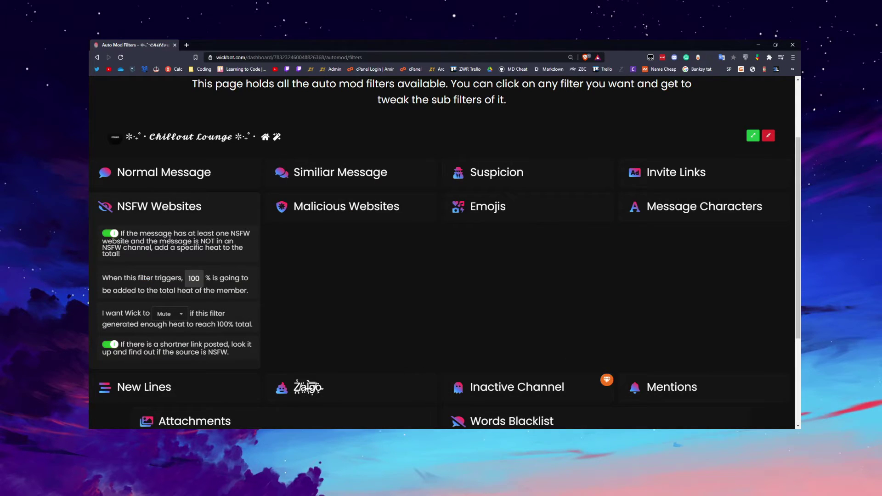
{"action": "left_click", "coordinate": [173, 210]}
{"action": "left_click", "coordinate": [297, 208]}
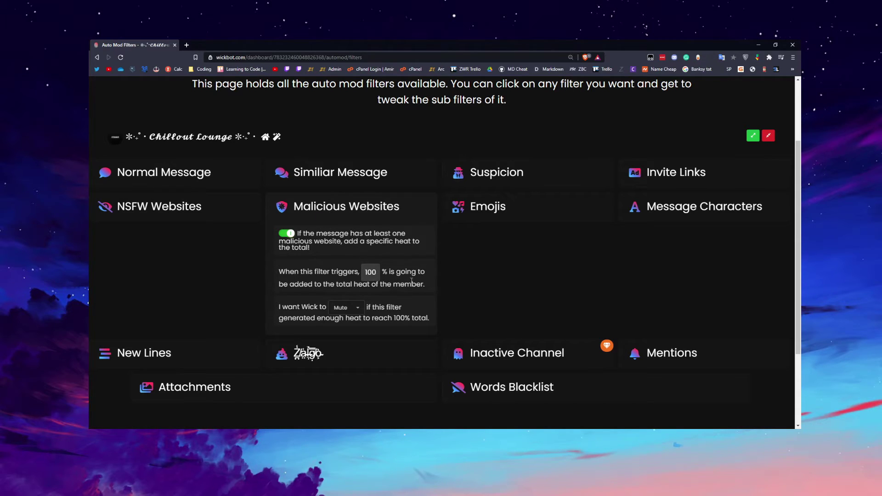
{"action": "left_click", "coordinate": [347, 212]}
Enable the New Lines filter, set its punishment to Warn and save the changes
{"action": "left_click", "coordinate": [221, 243]}
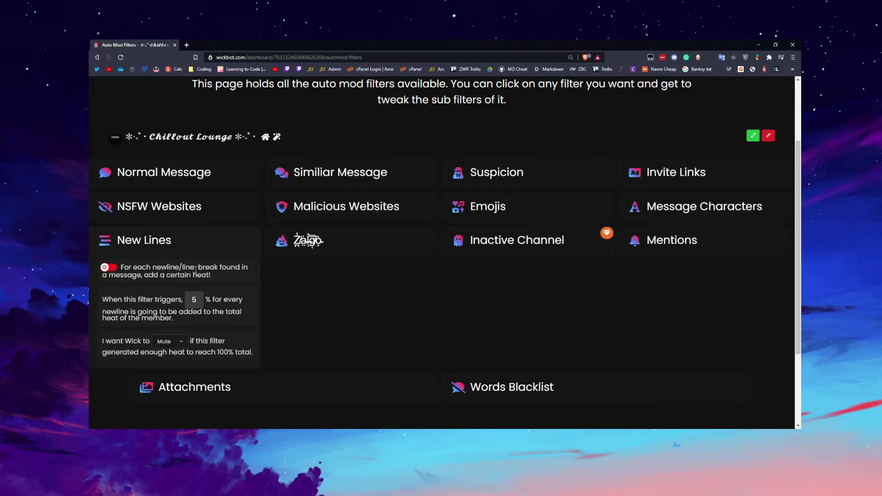
{"action": "left_click", "coordinate": [99, 268]}
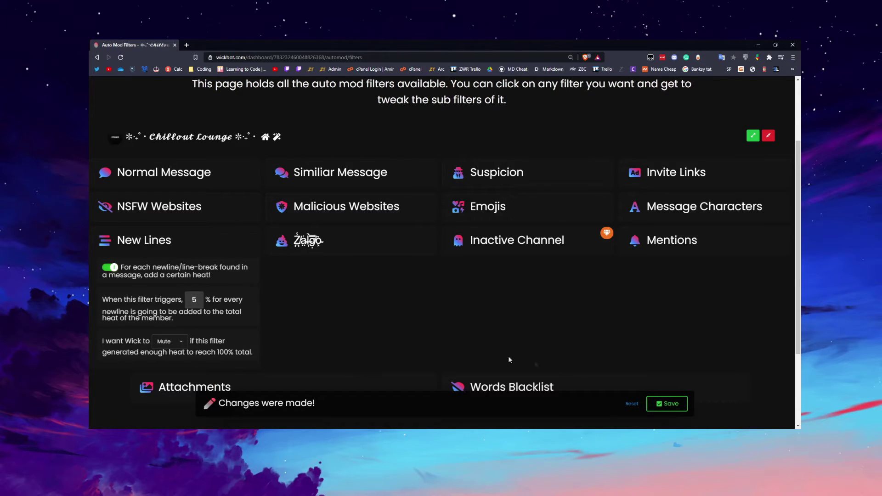
{"action": "left_click", "coordinate": [170, 342]}
{"action": "left_click", "coordinate": [169, 353]}
{"action": "left_click", "coordinate": [666, 404]}
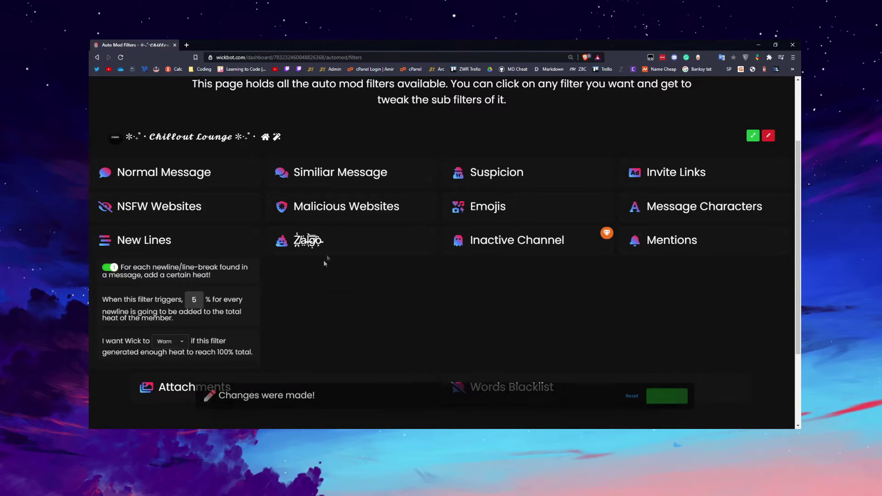
Set the Similiar Message filter's punishment to Warn, save the change and collapse the filter
{"action": "left_click", "coordinate": [340, 172]}
{"action": "left_click", "coordinate": [347, 267]}
{"action": "left_click", "coordinate": [341, 274]}
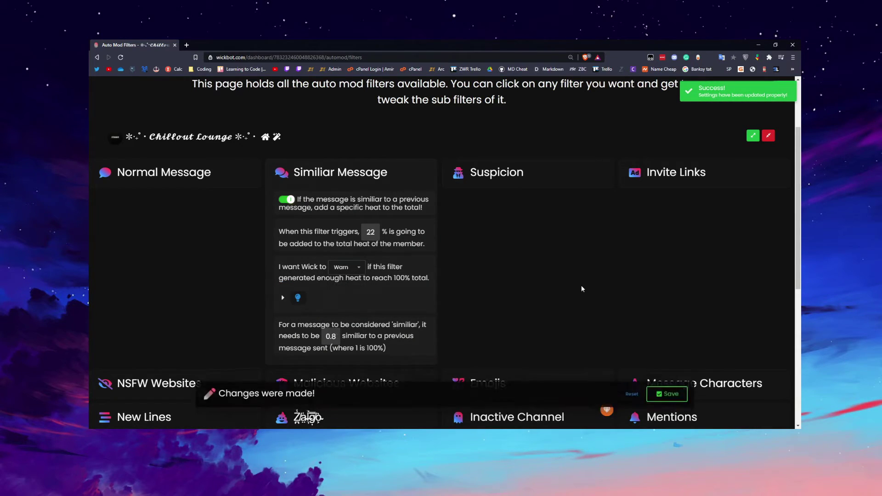
{"action": "left_click", "coordinate": [339, 172]}
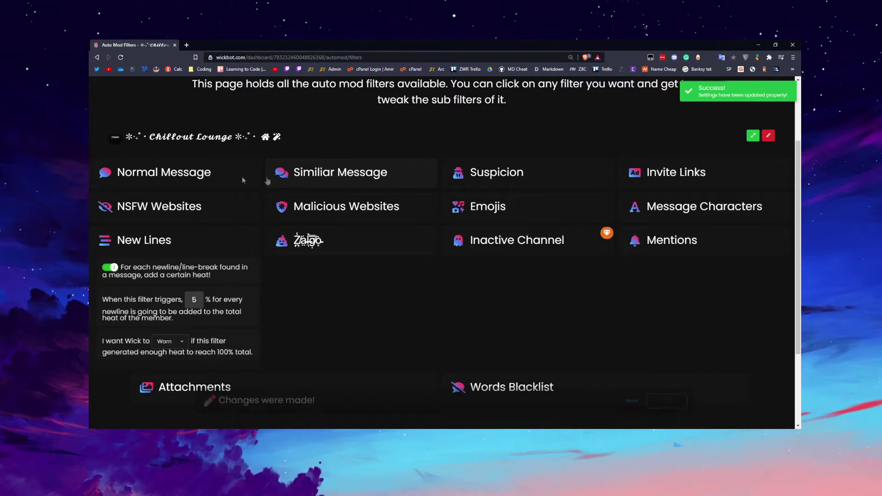
Review the punishments set in the Normal Message, Similiar Message and Malicious Websites filters
{"action": "left_click", "coordinate": [242, 177]}
{"action": "left_click", "coordinate": [331, 173]}
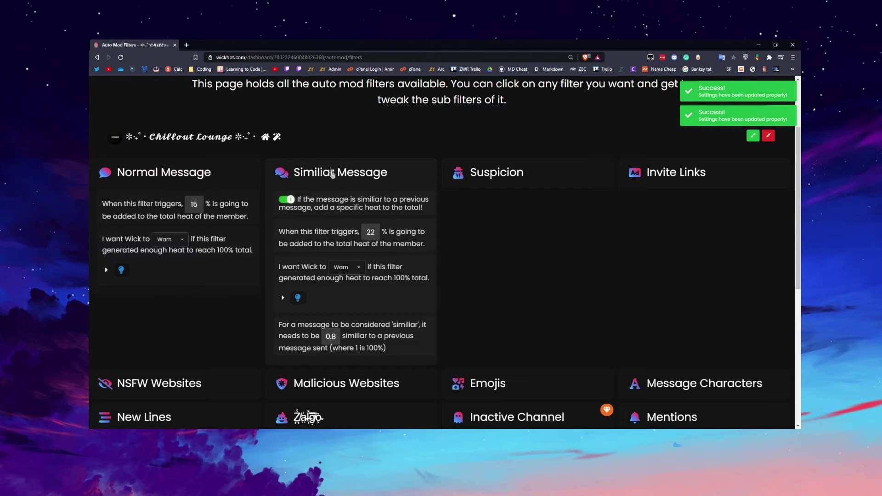
{"action": "left_click", "coordinate": [324, 176]}
{"action": "left_click", "coordinate": [283, 212]}
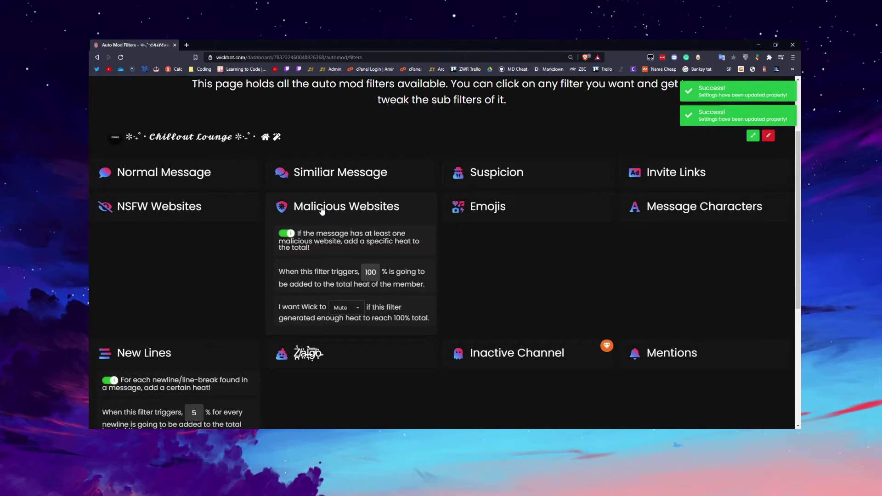
{"action": "left_click", "coordinate": [324, 209]}
Enable the Zalgo filter, set its punishment to Warn and save the changes
{"action": "left_click", "coordinate": [297, 239]}
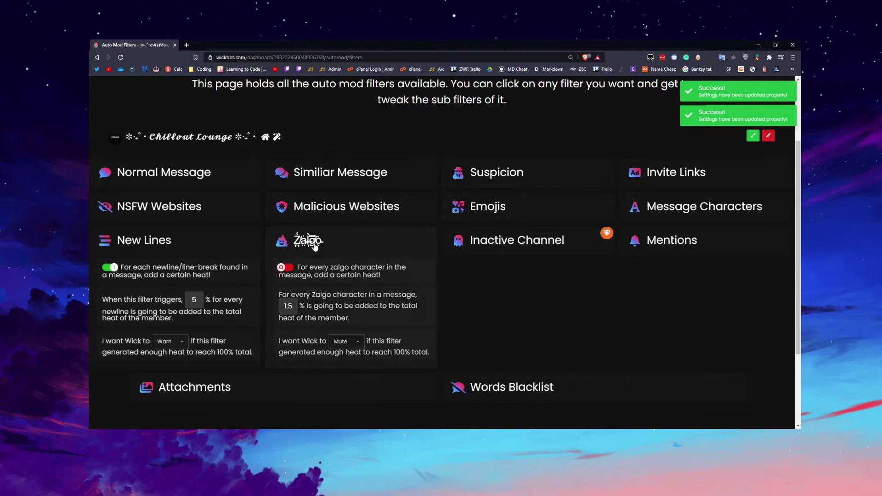
{"action": "left_click", "coordinate": [281, 267]}
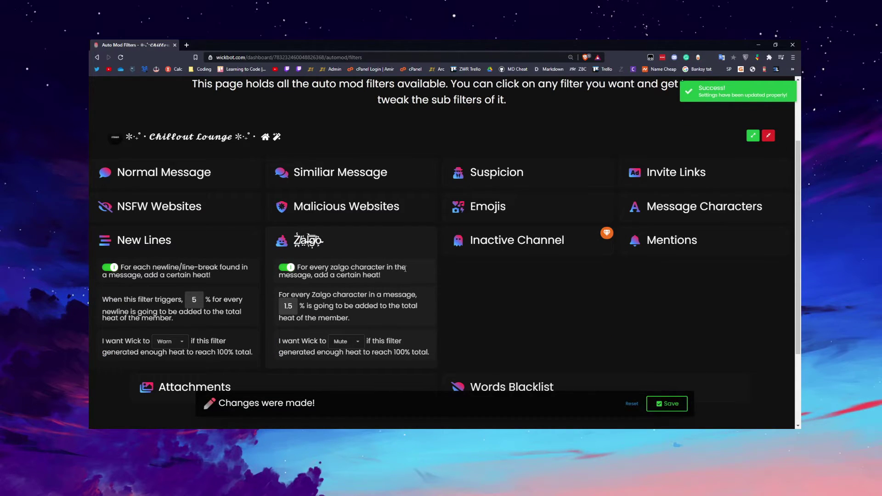
{"action": "left_click", "coordinate": [345, 342]}
{"action": "left_click", "coordinate": [341, 355]}
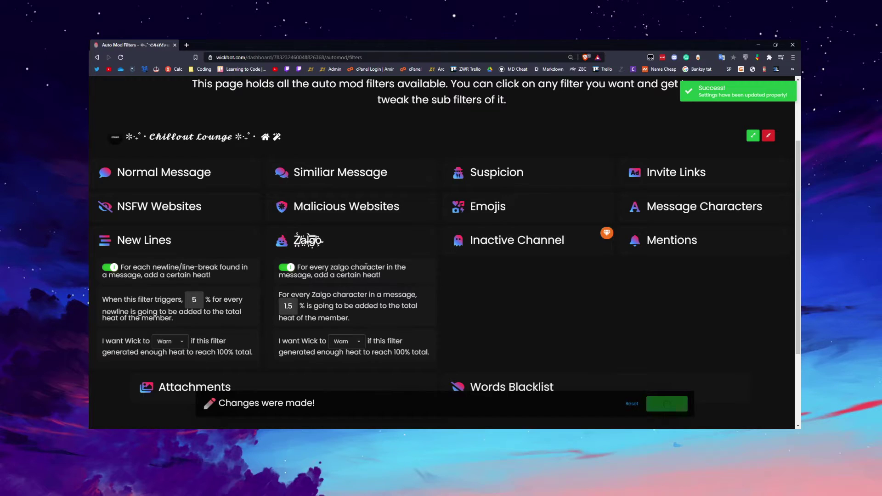
Set the Emojis filter's punishment to Warn, save the change and collapse the filter
{"action": "left_click", "coordinate": [483, 232]}
{"action": "left_click", "coordinate": [490, 230]}
{"action": "left_click", "coordinate": [489, 214]}
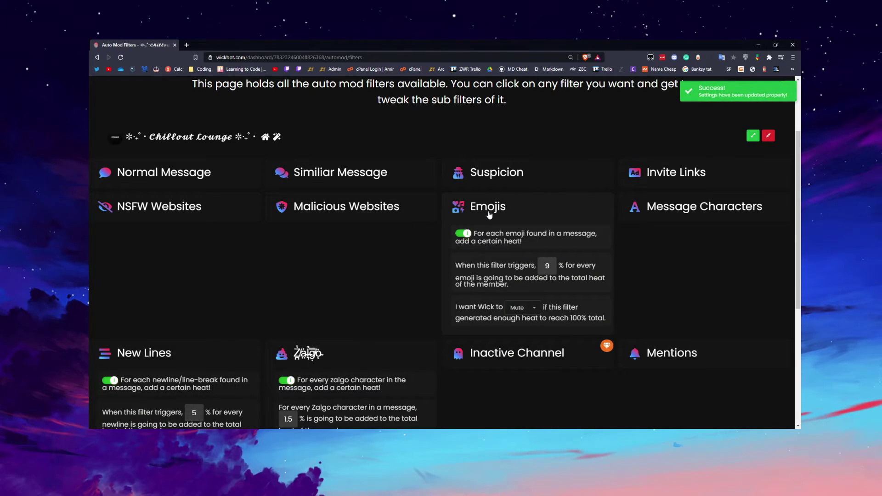
{"action": "left_click", "coordinate": [522, 307]}
{"action": "left_click", "coordinate": [519, 322]}
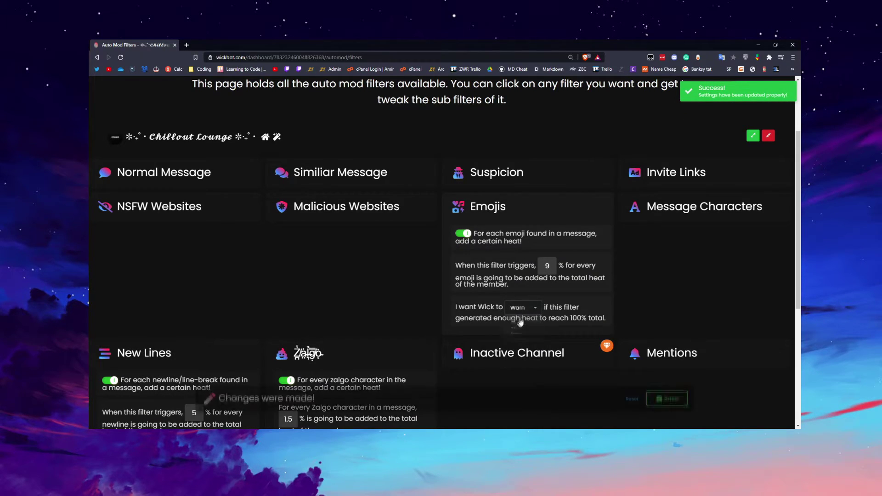
{"action": "left_click", "coordinate": [498, 211]}
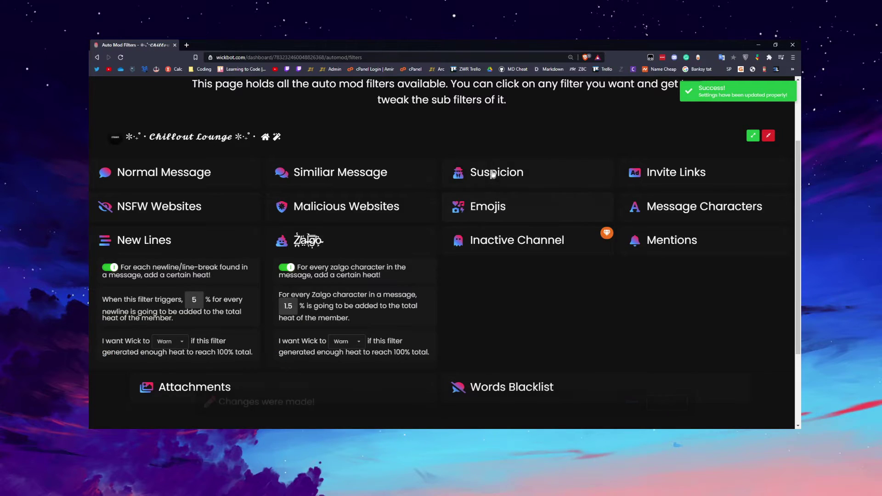
Check the punishment options of the Suspicion filter, keeping Mute selected
{"action": "left_click", "coordinate": [493, 173]}
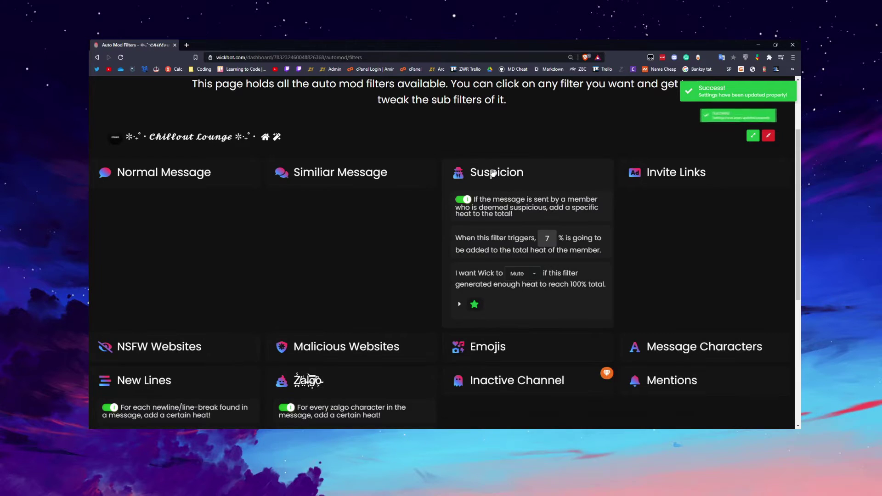
{"action": "left_click", "coordinate": [534, 275]}
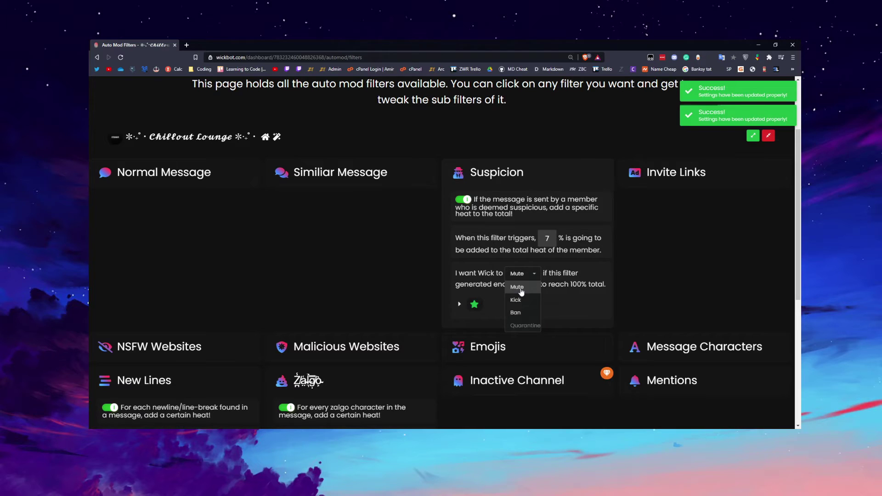
{"action": "left_click", "coordinate": [523, 287]}
{"action": "left_click", "coordinate": [518, 177]}
Set the heat added by the Invite Links filter to 50% and save the change
{"action": "left_click", "coordinate": [676, 173]}
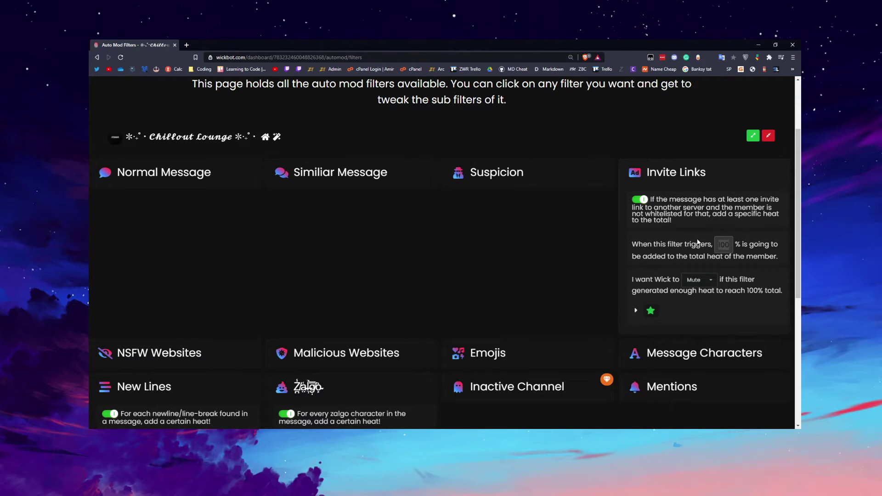
{"action": "type", "text": "50"}
{"action": "left_click", "coordinate": [667, 404]}
{"action": "double_click", "coordinate": [685, 175]}
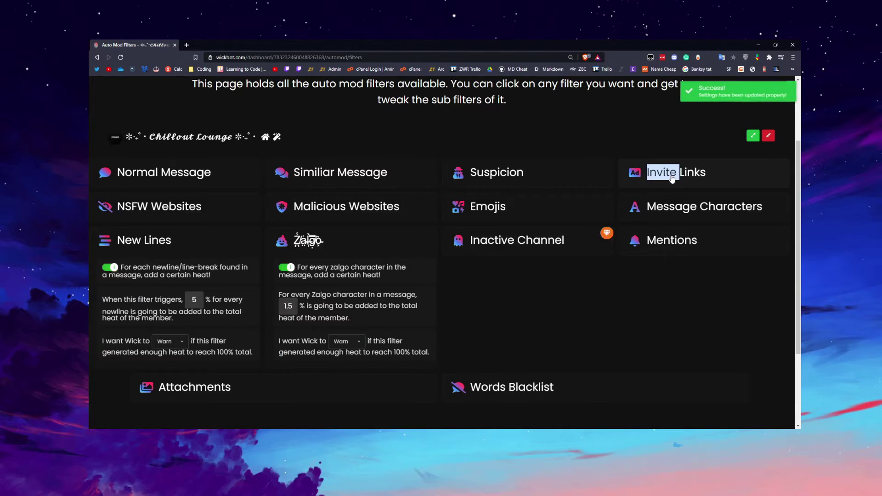
Review the Invite Links rule and the lowercase and uppercase heat settings of the Message Characters filter
{"action": "left_click", "coordinate": [681, 233]}
{"action": "left_click_drag", "start_coordinate": [680, 229], "coordinate": [643, 197]}
{"action": "left_click", "coordinate": [656, 202]}
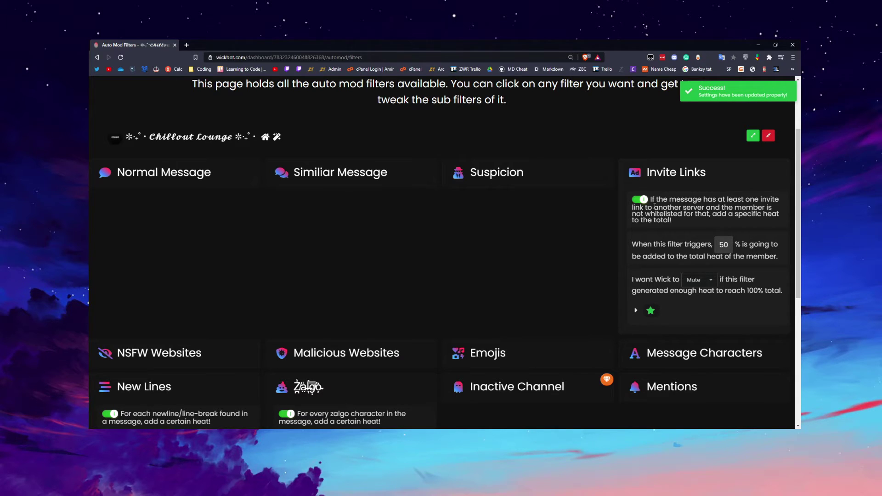
{"action": "left_click", "coordinate": [662, 183]}
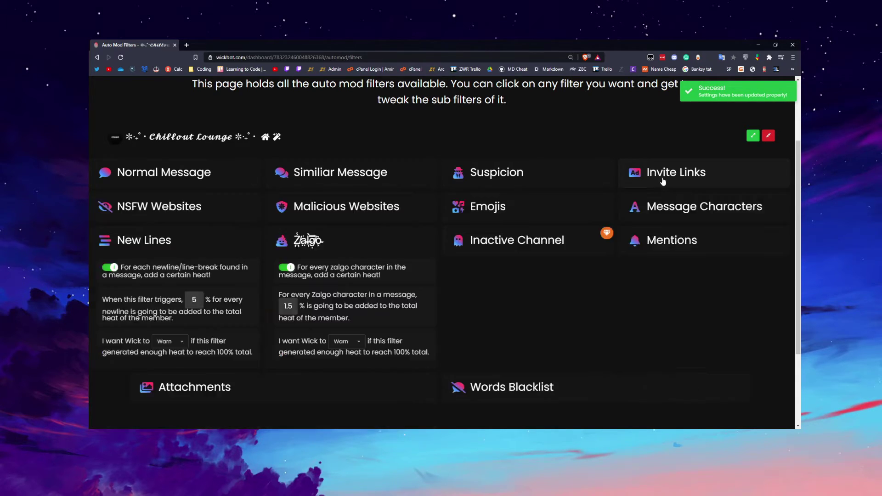
{"action": "left_click", "coordinate": [673, 205]}
{"action": "scroll", "coordinate": [678, 219], "scroll_direction": "down", "scroll_amount": 2}
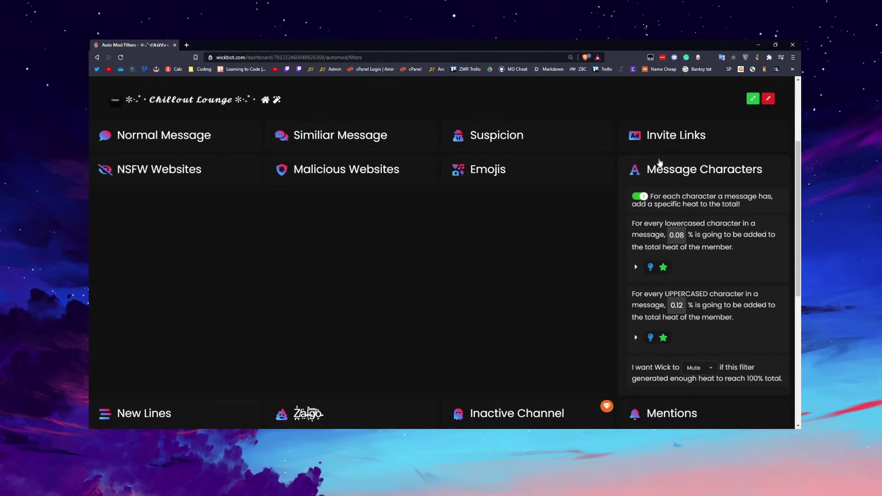
{"action": "left_click", "coordinate": [660, 164]}
{"action": "left_click", "coordinate": [664, 204]}
{"action": "scroll", "coordinate": [666, 225], "scroll_direction": "down", "scroll_amount": 3}
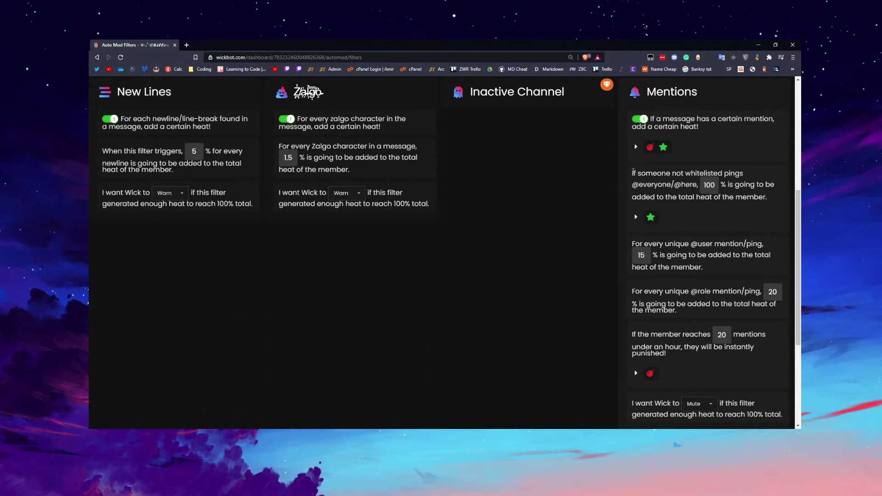
{"action": "scroll", "coordinate": [633, 172], "scroll_direction": "up", "scroll_amount": 2}
{"action": "double_click", "coordinate": [672, 165]}
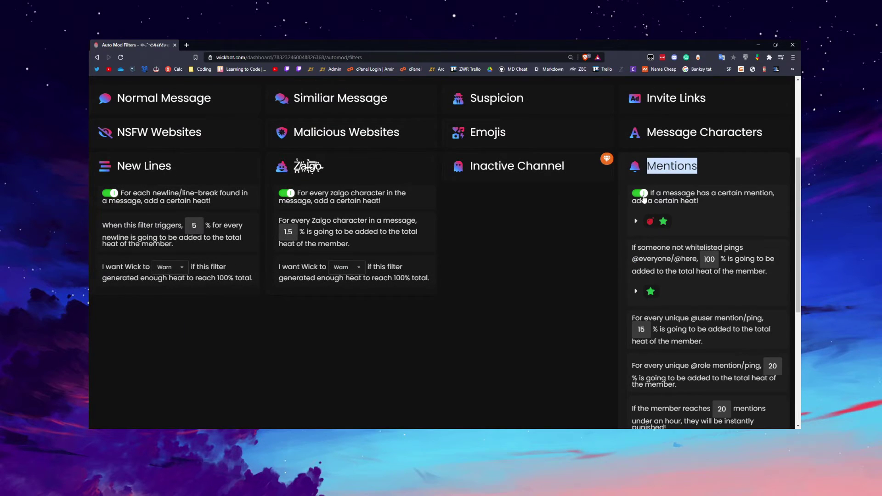
{"action": "scroll", "coordinate": [595, 189], "scroll_direction": "down", "scroll_amount": 1}
{"action": "left_click", "coordinate": [595, 189]}
{"action": "scroll", "coordinate": [673, 162], "scroll_direction": "down", "scroll_amount": 1}
{"action": "left_click_drag", "start_coordinate": [638, 172], "coordinate": [660, 184]}
{"action": "left_click", "coordinate": [660, 184]}
{"action": "double_click", "coordinate": [660, 184]}
{"action": "left_click", "coordinate": [660, 184]}
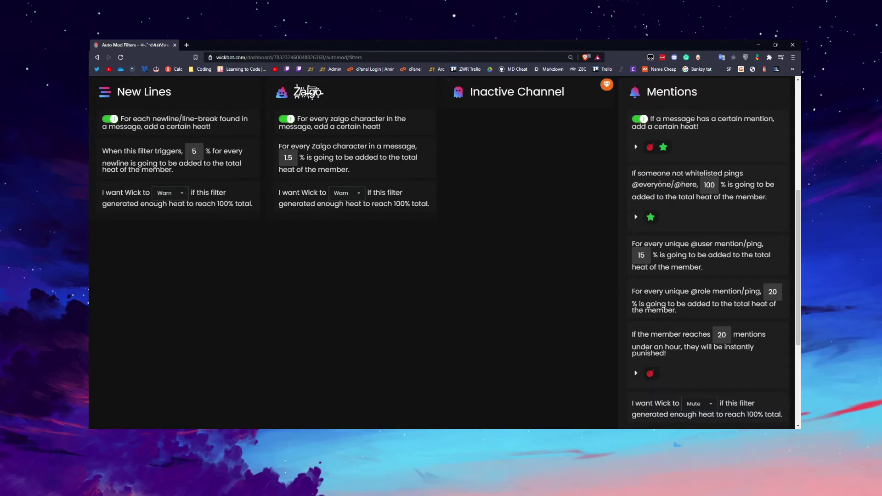
{"action": "left_click_drag", "start_coordinate": [653, 170], "coordinate": [644, 185]}
{"action": "double_click", "coordinate": [643, 184]}
{"action": "left_click", "coordinate": [644, 184]}
{"action": "scroll", "coordinate": [723, 202], "scroll_direction": "up", "scroll_amount": 3}
{"action": "left_click", "coordinate": [686, 173]}
Examine the Words Blacklist filter, including the premade profane, vulgar and racist word lists and custom words
{"action": "scroll", "coordinate": [533, 245], "scroll_direction": "down", "scroll_amount": 1}
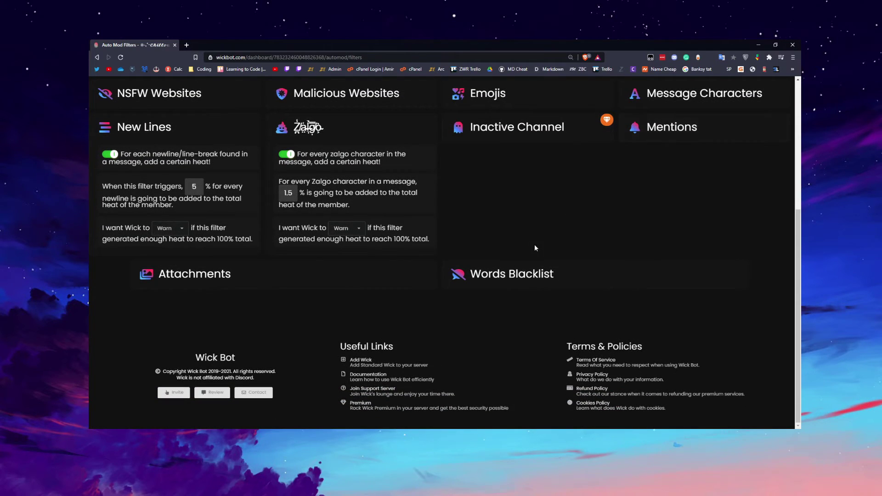
{"action": "left_click", "coordinate": [524, 285]}
{"action": "scroll", "coordinate": [493, 286], "scroll_direction": "down", "scroll_amount": 6}
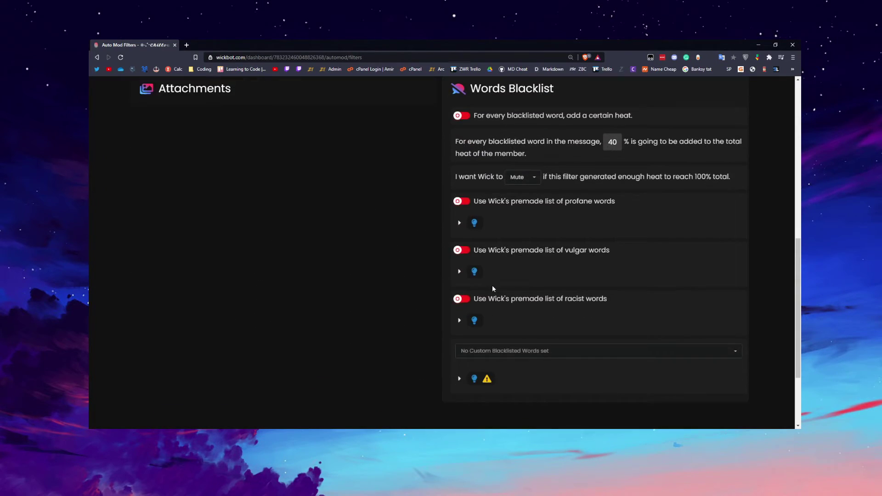
{"action": "scroll", "coordinate": [495, 285], "scroll_direction": "up", "scroll_amount": 5}
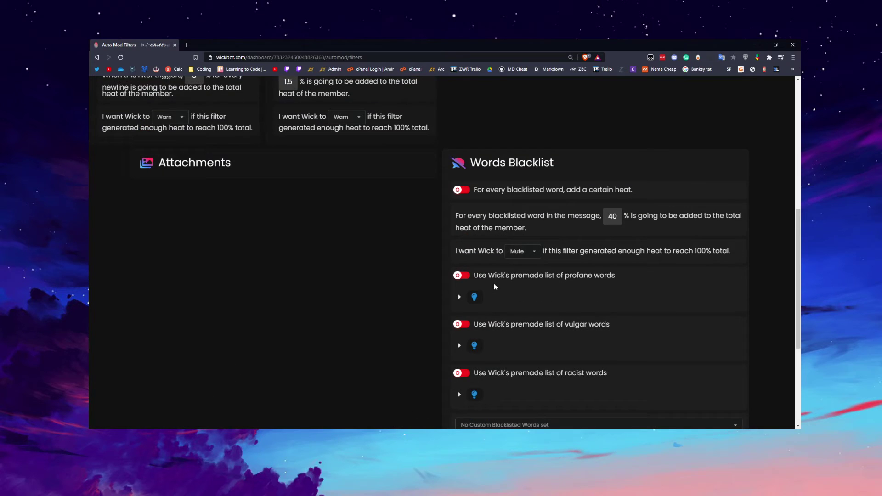
{"action": "left_click", "coordinate": [494, 203]}
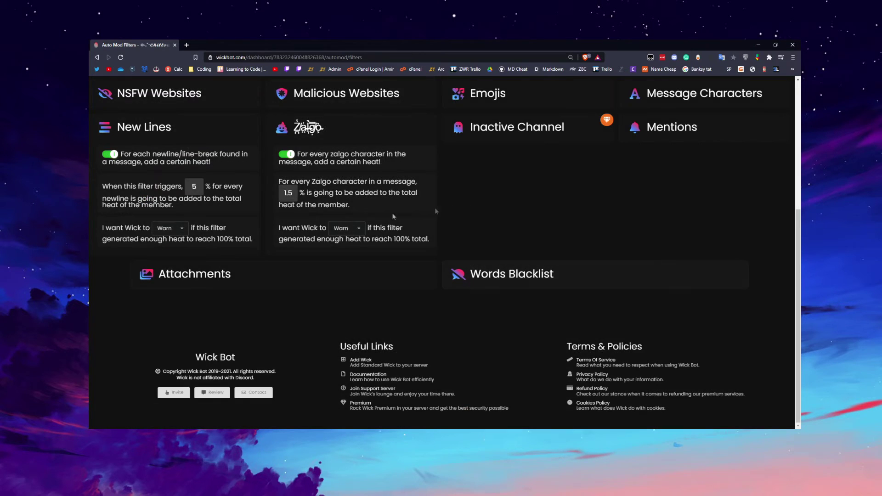
Examine the Attachments filter's heat settings for embeds, images, files, links and stickers, and return to the server overview
{"action": "left_click", "coordinate": [343, 285]}
{"action": "scroll", "coordinate": [318, 283], "scroll_direction": "down", "scroll_amount": 3}
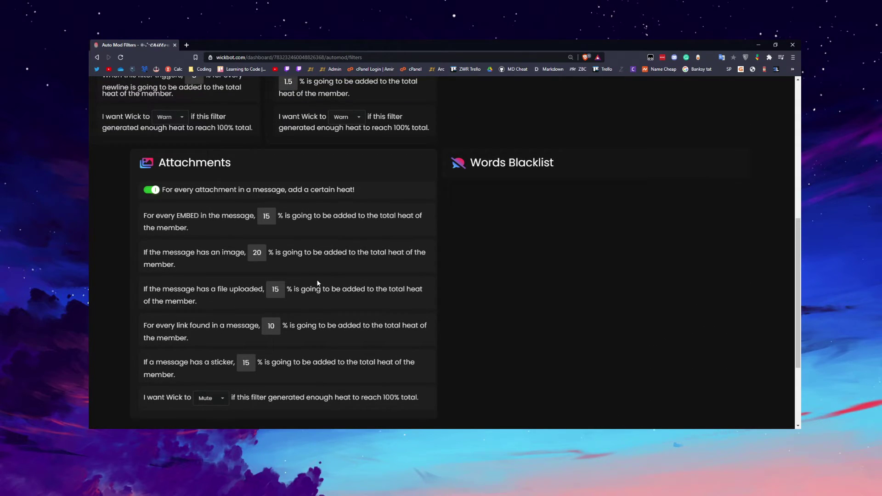
{"action": "scroll", "coordinate": [317, 282], "scroll_direction": "down", "scroll_amount": 1}
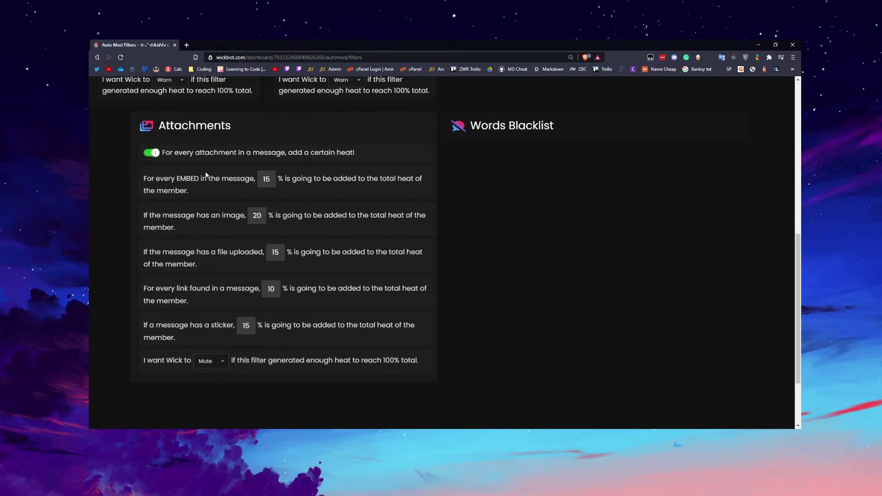
{"action": "left_click", "coordinate": [194, 136]}
{"action": "left_click", "coordinate": [96, 55]}
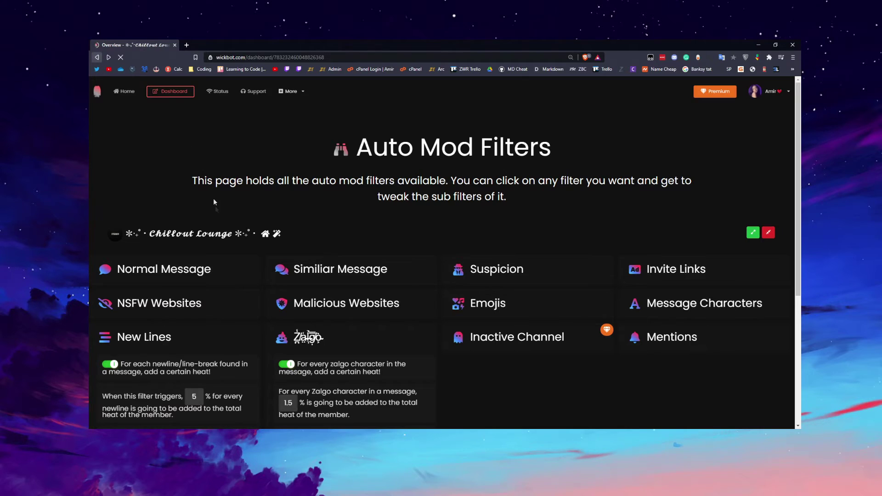
Open the Join Gate configuration, disable the entire Join Gate system and save the change
{"action": "scroll", "coordinate": [216, 203], "scroll_direction": "down", "scroll_amount": 6}
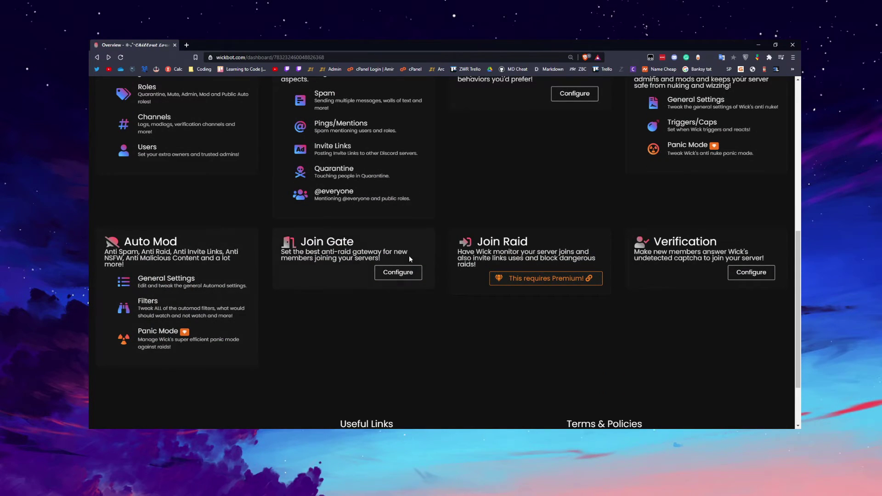
{"action": "left_click", "coordinate": [403, 274]}
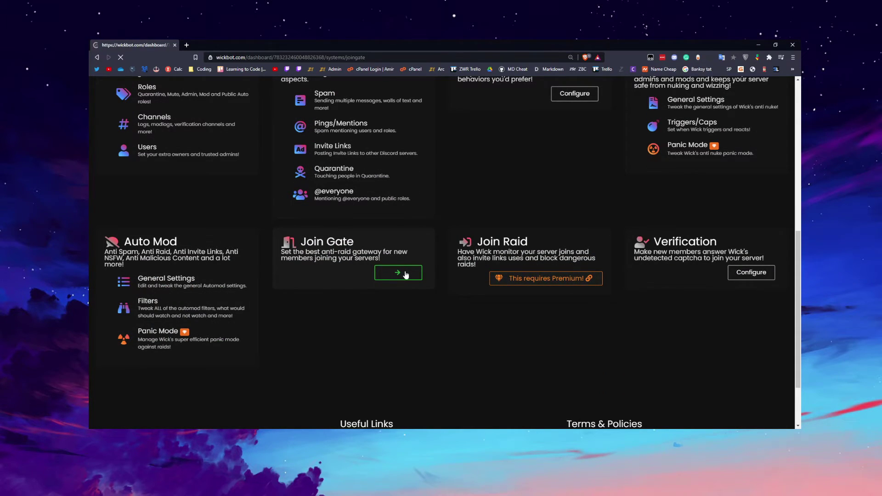
{"action": "left_click", "coordinate": [205, 260]}
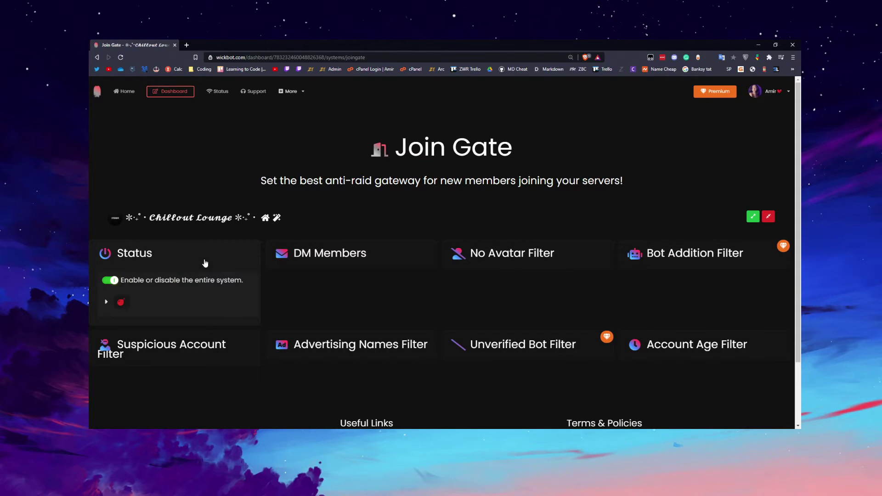
{"action": "left_click", "coordinate": [111, 281]}
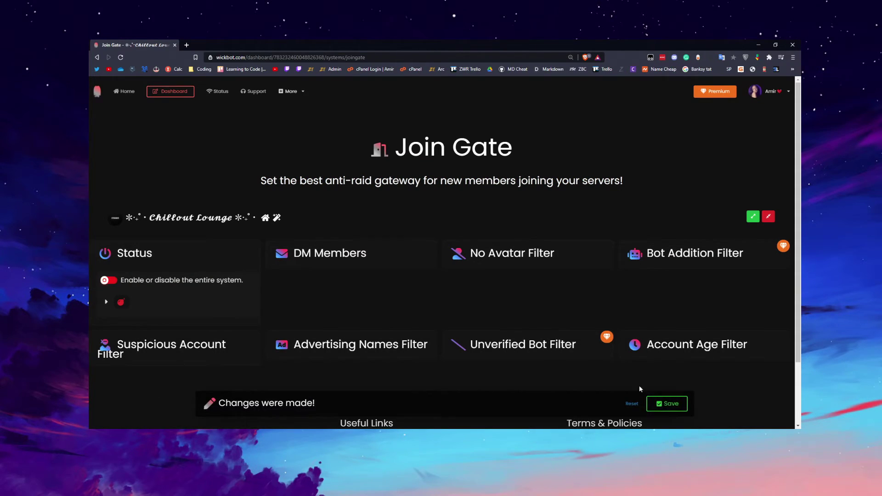
{"action": "left_click", "coordinate": [664, 404]}
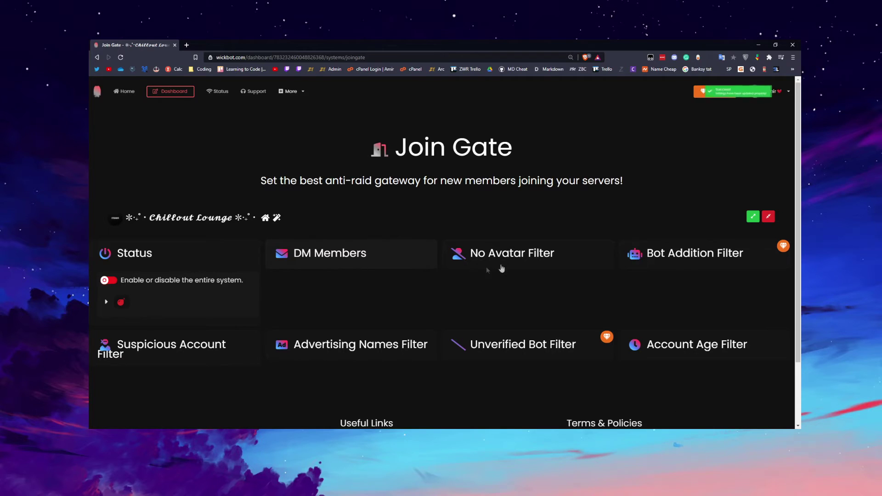
Enable the No Avatar Filter, set its action for new accounts without a custom avatar to Mute, and save
{"action": "mouse_move", "coordinate": [502, 269]}
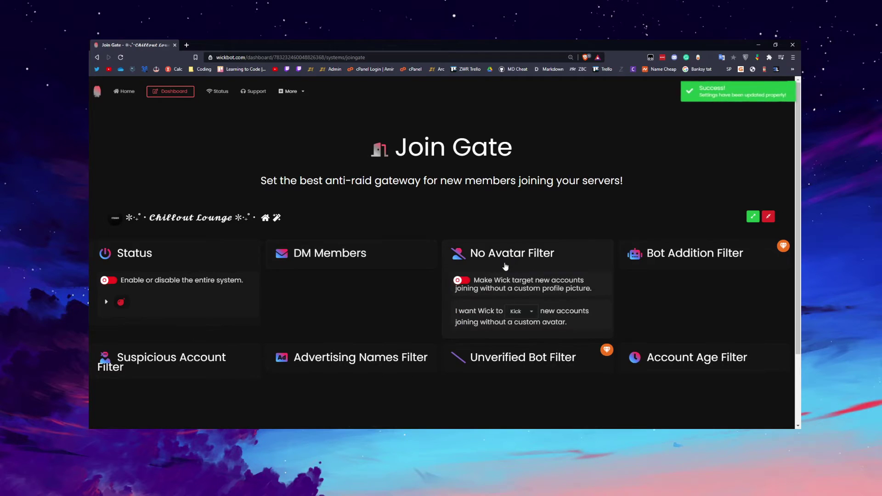
{"action": "left_click", "coordinate": [465, 282]}
{"action": "left_click", "coordinate": [519, 311]}
{"action": "left_click", "coordinate": [517, 329]}
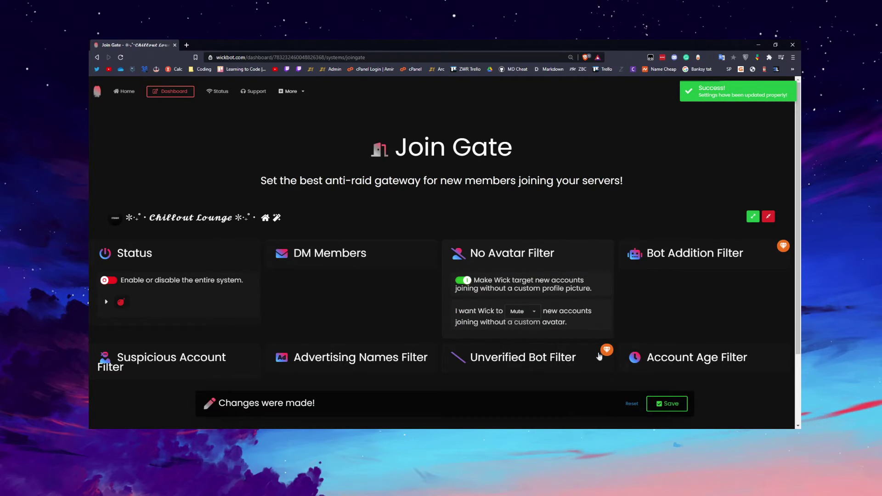
{"action": "left_click", "coordinate": [685, 409]}
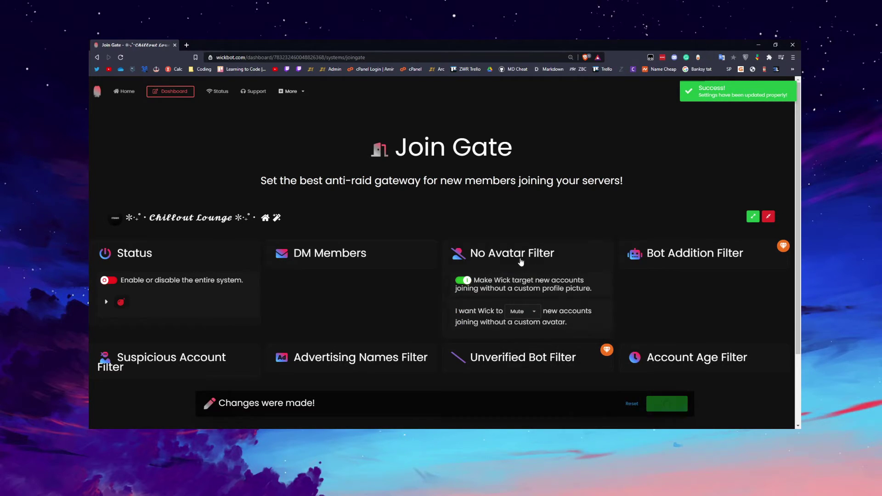
Examine the Bot Addition Filter's settings for bots added by an unauthorized member
{"action": "mouse_move", "coordinate": [662, 264]}
{"action": "left_click_drag", "start_coordinate": [667, 282], "coordinate": [716, 295]}
{"action": "left_click", "coordinate": [660, 259]}
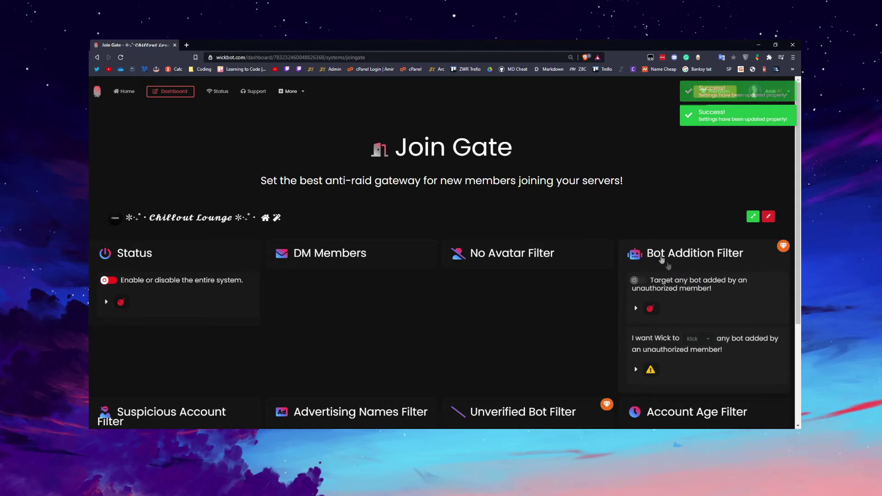
{"action": "left_click_drag", "start_coordinate": [666, 281], "coordinate": [741, 299]}
{"action": "left_click", "coordinate": [692, 263]}
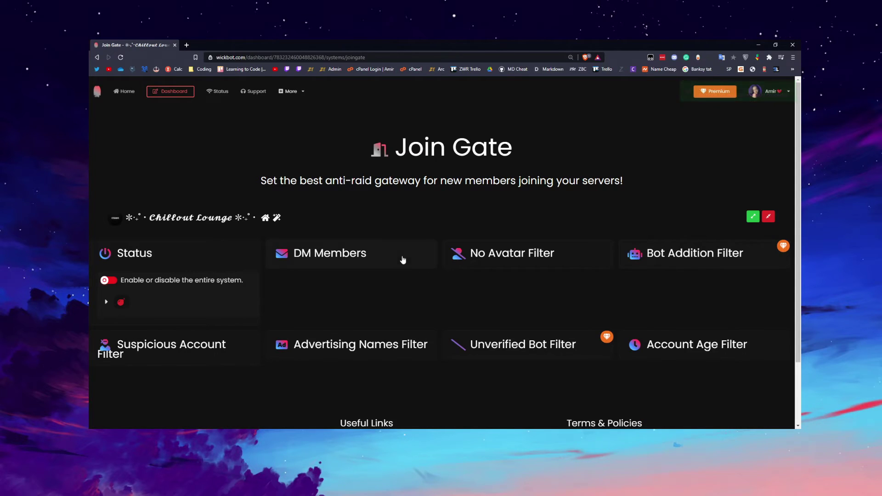
{"action": "left_click", "coordinate": [680, 266]}
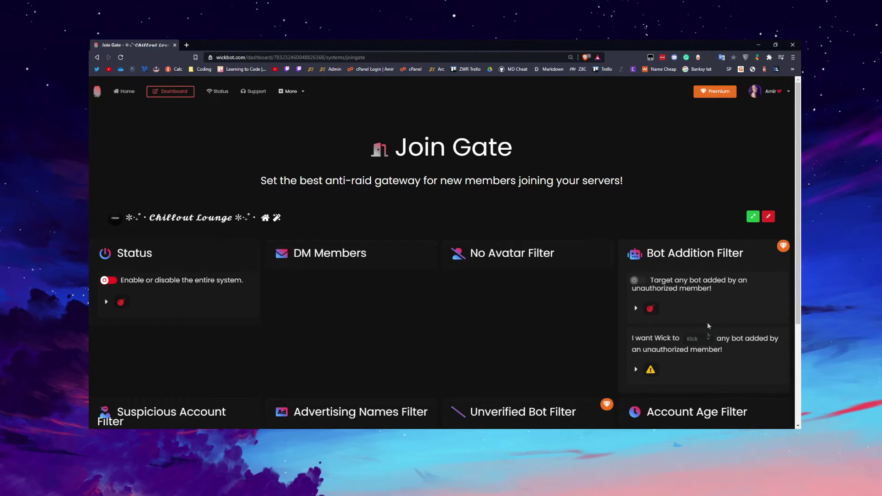
{"action": "left_click", "coordinate": [662, 255]}
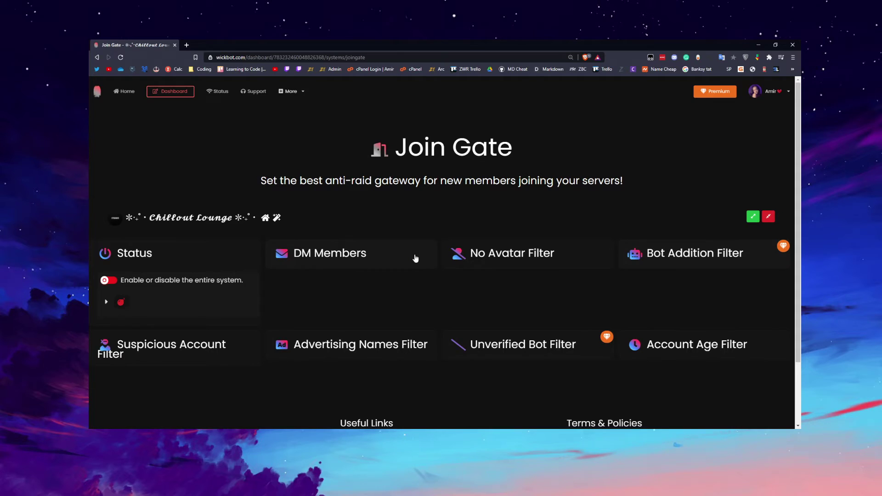
Set the Suspicious Account Filter's action for suspicious accounts joining to Mute, save, and check the available actions
{"action": "scroll", "coordinate": [275, 282], "scroll_direction": "down", "scroll_amount": 2}
{"action": "left_click", "coordinate": [224, 271]}
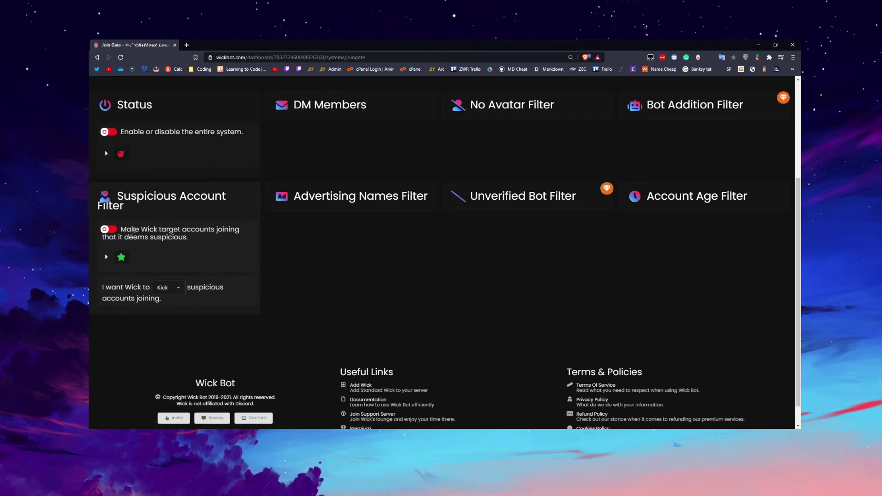
{"action": "left_click", "coordinate": [163, 288]}
{"action": "left_click", "coordinate": [162, 313]}
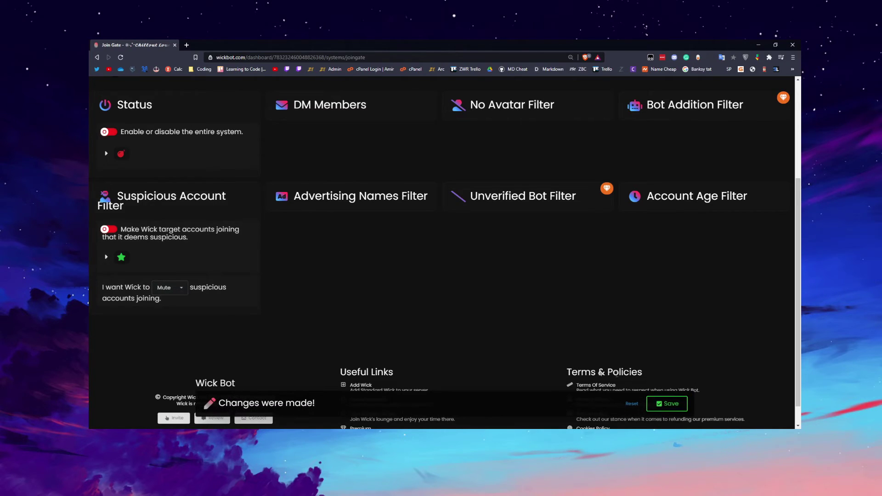
{"action": "left_click", "coordinate": [673, 405]}
{"action": "left_click", "coordinate": [165, 289]}
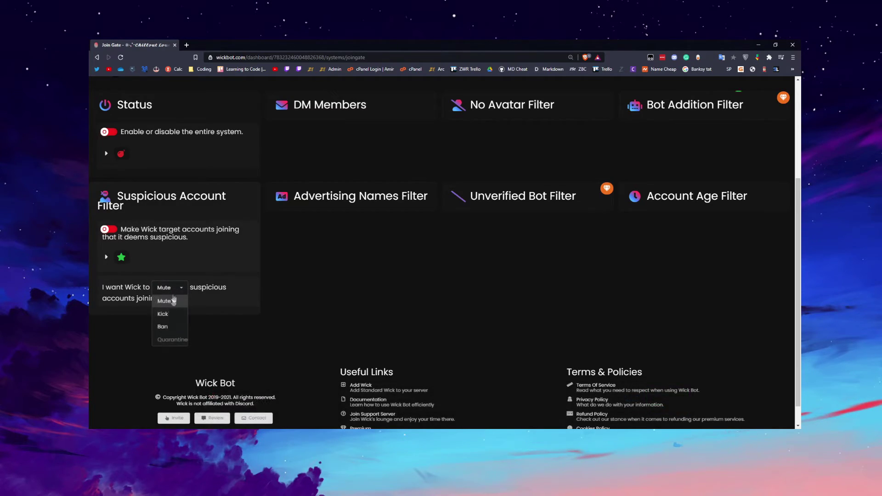
{"action": "left_click", "coordinate": [280, 247]}
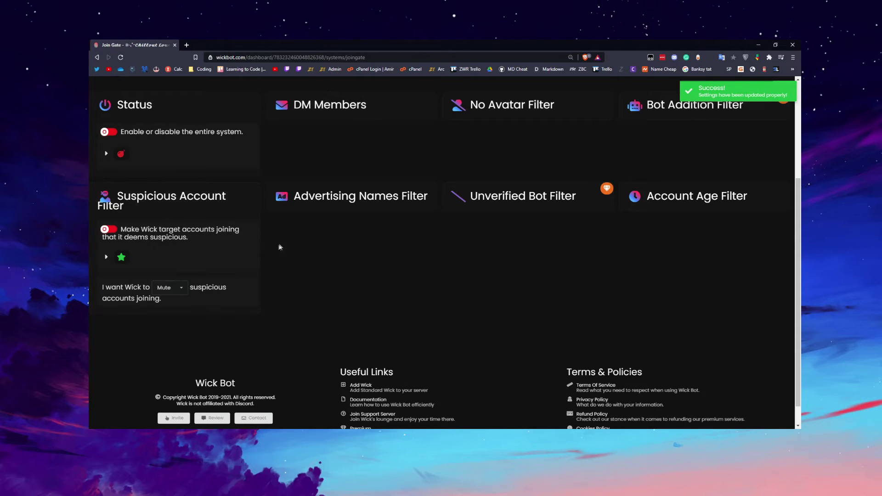
Review the Advertising Names Filter, keeping Mute as the action for accounts with invite links as usernames
{"action": "left_click", "coordinate": [345, 206]}
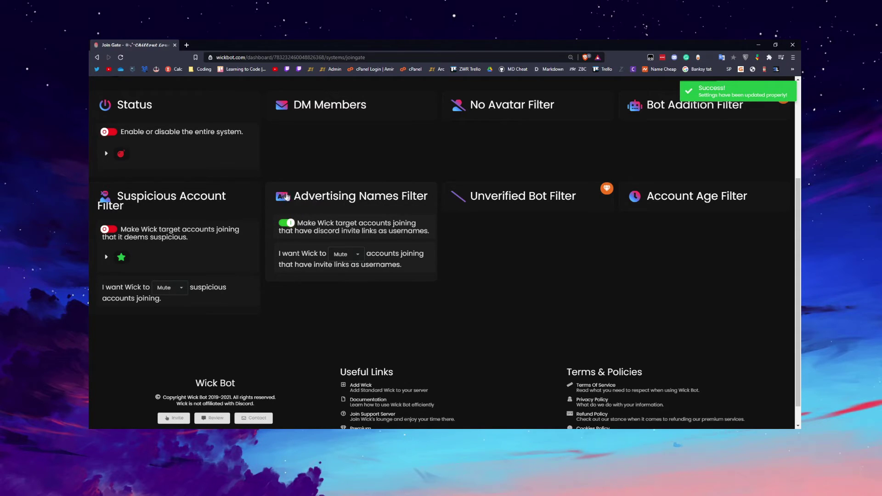
{"action": "left_click", "coordinate": [345, 254]}
{"action": "left_click", "coordinate": [341, 265]}
{"action": "left_click", "coordinate": [332, 197]}
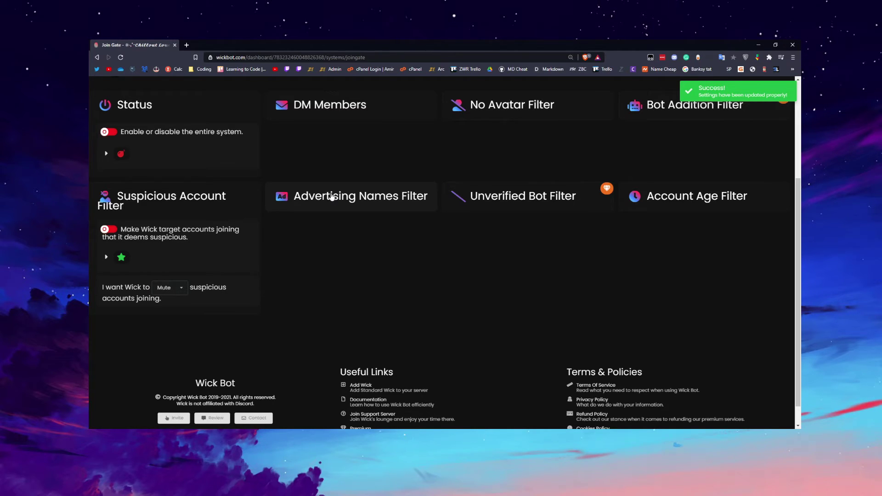
Enable the Account Age Filter, set its action for new accounts below the minimum requirement to Mute, and save
{"action": "scroll", "coordinate": [332, 197], "scroll_direction": "up", "scroll_amount": 3}
{"action": "scroll", "coordinate": [524, 258], "scroll_direction": "down", "scroll_amount": 3}
{"action": "left_click", "coordinate": [642, 241]}
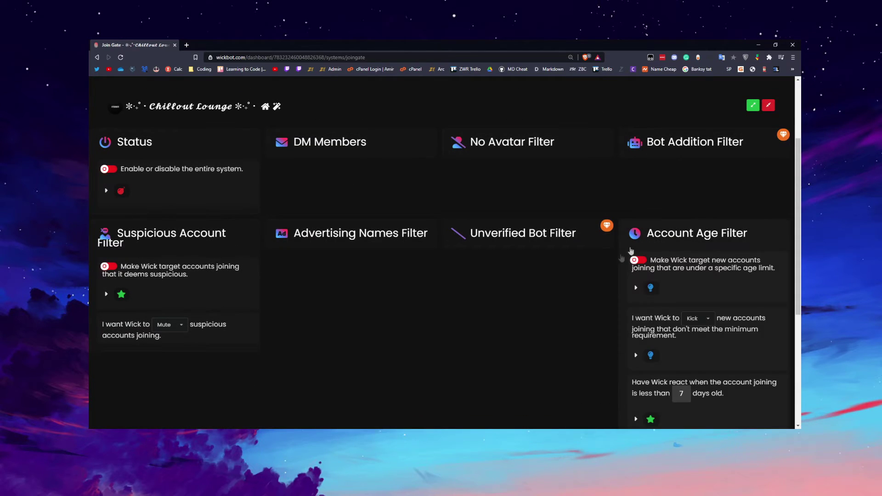
{"action": "scroll", "coordinate": [622, 247], "scroll_direction": "down", "scroll_amount": 2}
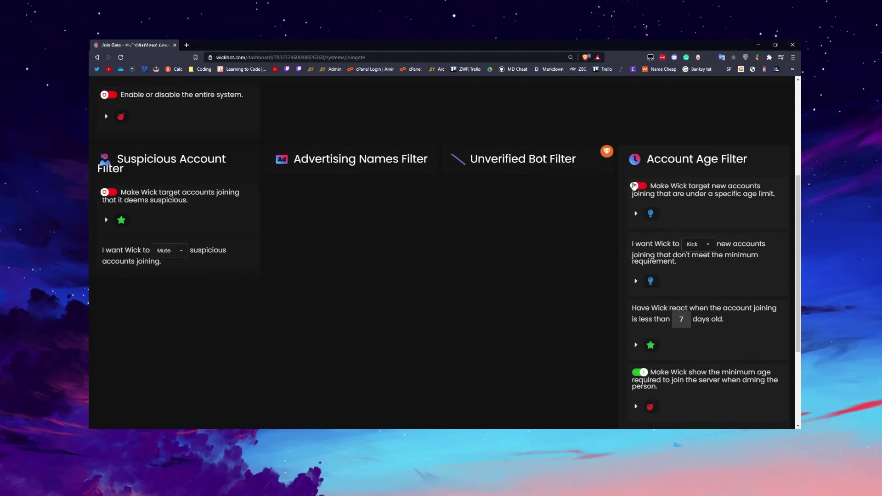
{"action": "left_click", "coordinate": [639, 186]}
{"action": "left_click", "coordinate": [668, 396]}
{"action": "left_click", "coordinate": [700, 245]}
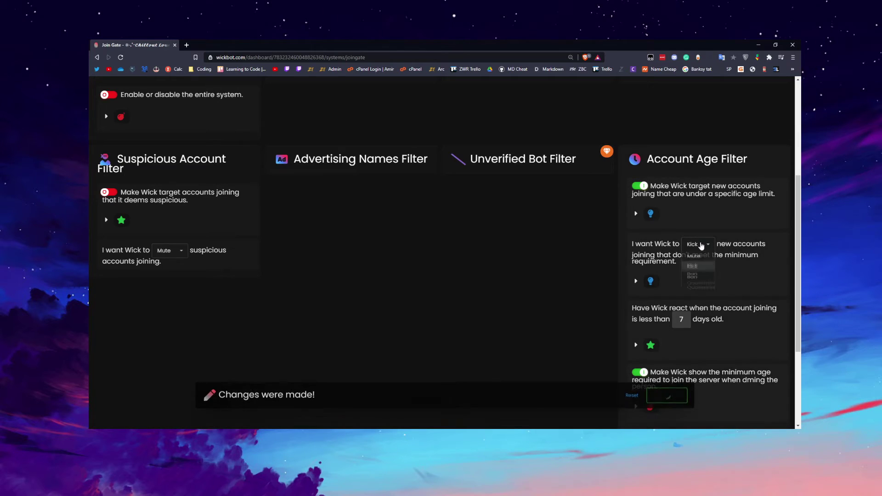
{"action": "left_click", "coordinate": [693, 255]}
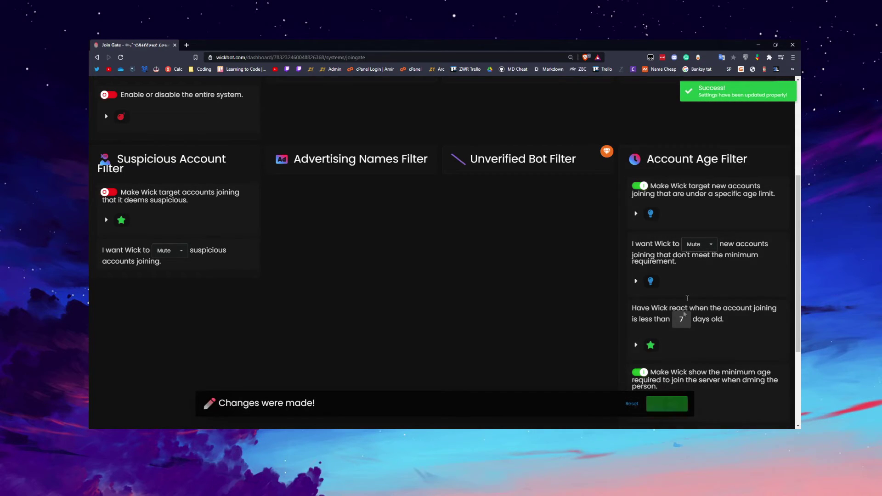
Read the Account Age Filter's notes on the action and age limit, set the limit to 30 days, and save
{"action": "scroll", "coordinate": [688, 298], "scroll_direction": "down", "scroll_amount": 2}
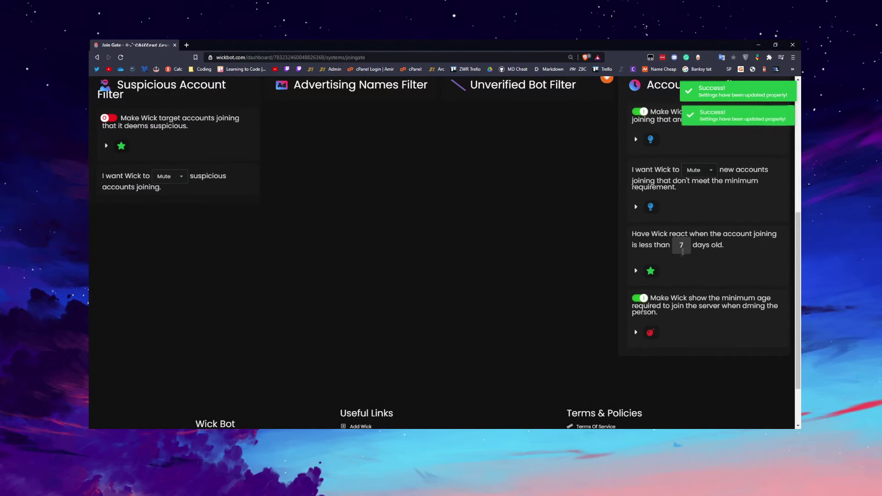
{"action": "left_click", "coordinate": [713, 273]}
{"action": "scroll", "coordinate": [714, 276], "scroll_direction": "up", "scroll_amount": 1}
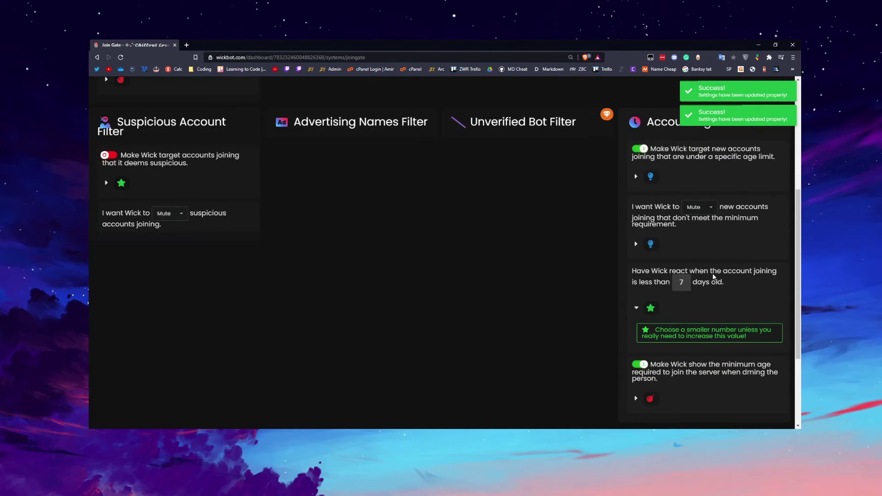
{"action": "left_click", "coordinate": [695, 207]}
{"action": "left_click", "coordinate": [770, 252]}
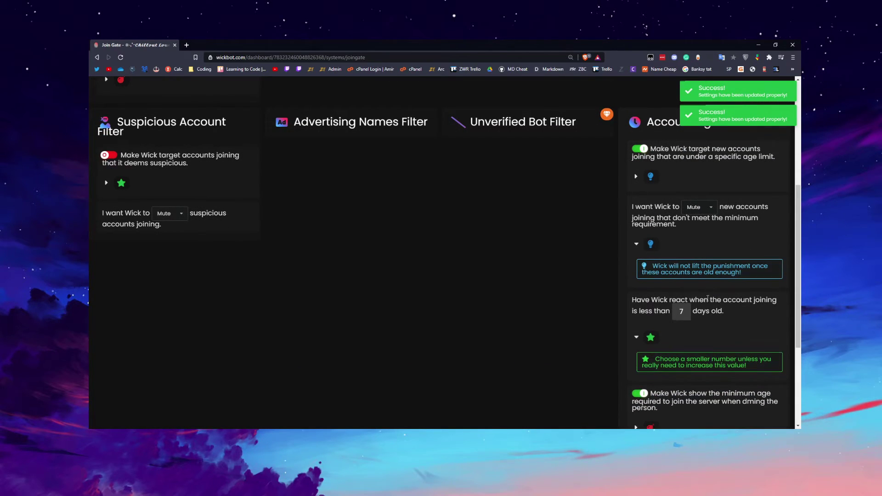
{"action": "scroll", "coordinate": [673, 278], "scroll_direction": "down", "scroll_amount": 1}
{"action": "left_click", "coordinate": [680, 275]}
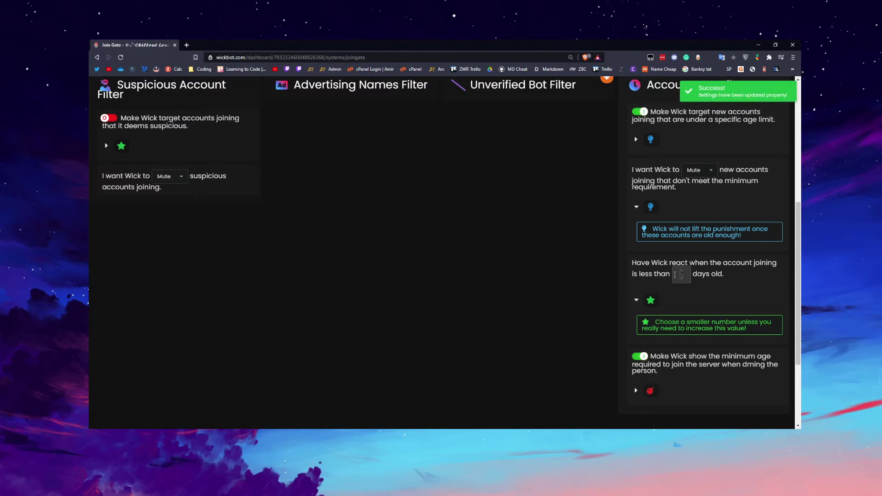
{"action": "type", "text": "30"}
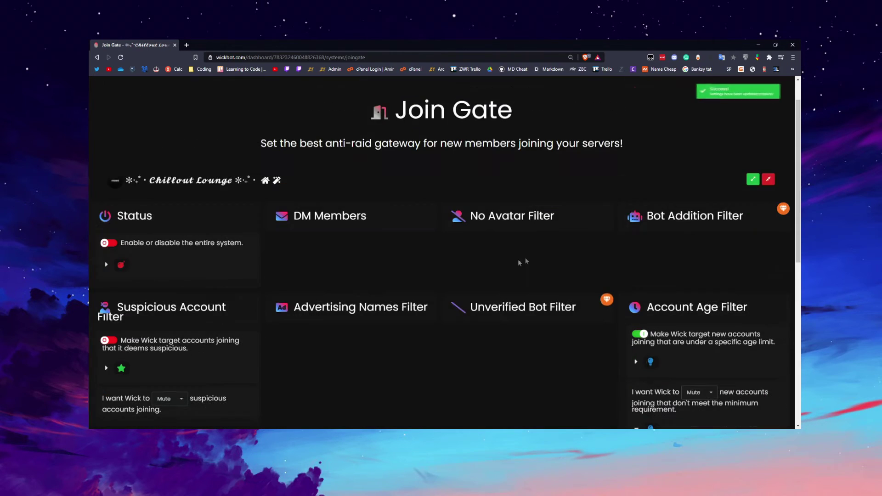
{"action": "scroll", "coordinate": [516, 239], "scroll_direction": "down", "scroll_amount": 6}
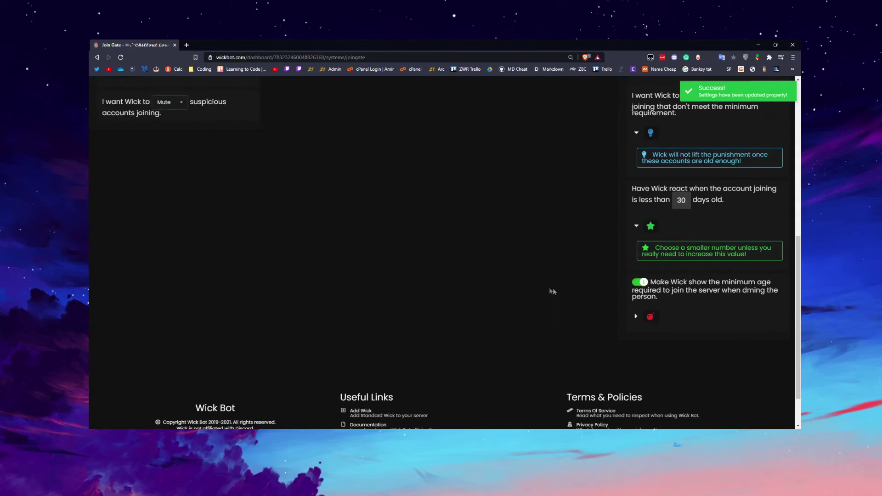
{"action": "scroll", "coordinate": [598, 285], "scroll_direction": "up", "scroll_amount": 4}
{"action": "left_click", "coordinate": [663, 204]}
{"action": "scroll", "coordinate": [630, 263], "scroll_direction": "up", "scroll_amount": 3}
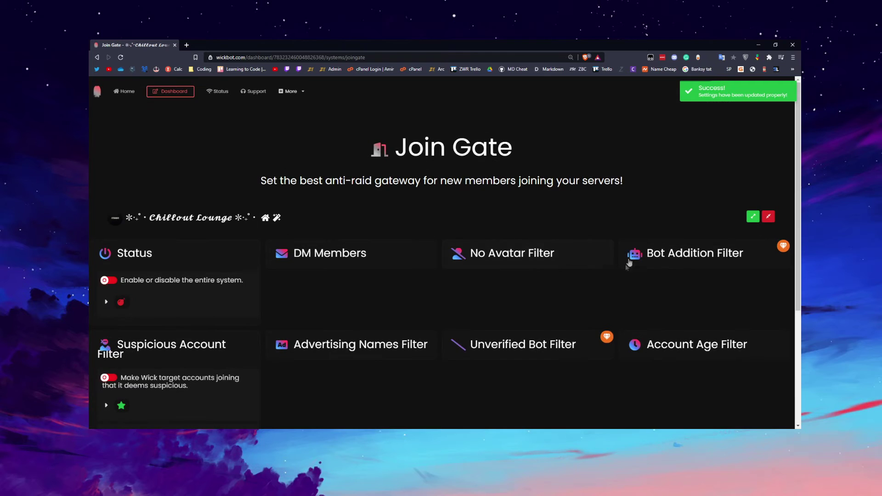
Return to the server overview, open the Verification configuration, and examine its Status setting
{"action": "left_click", "coordinate": [97, 57]}
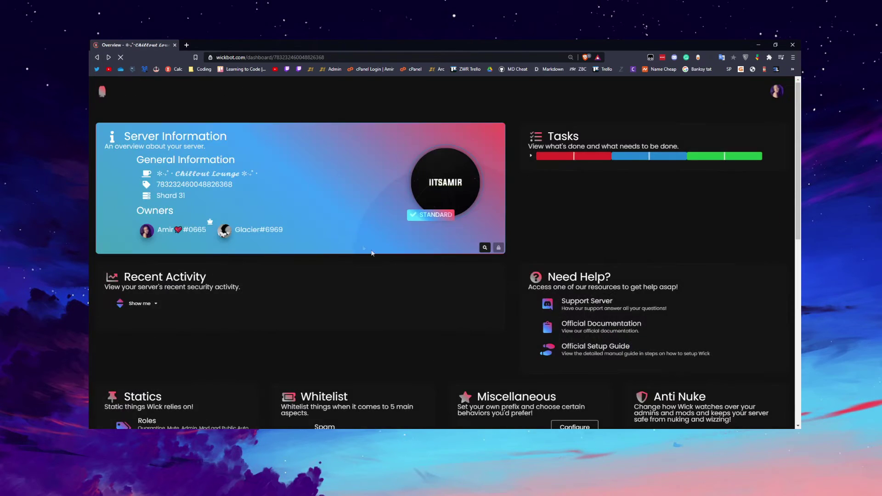
{"action": "scroll", "coordinate": [495, 288], "scroll_direction": "down", "scroll_amount": 7}
{"action": "left_click", "coordinate": [742, 237]}
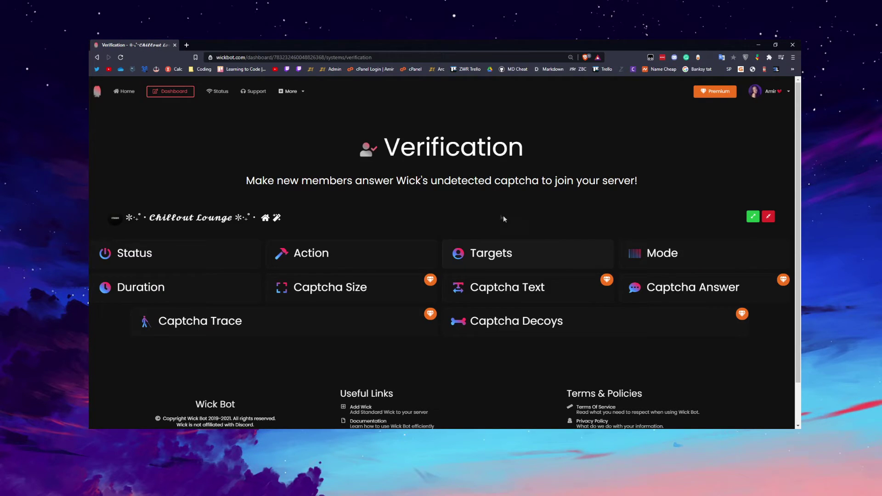
{"action": "left_click", "coordinate": [228, 252]}
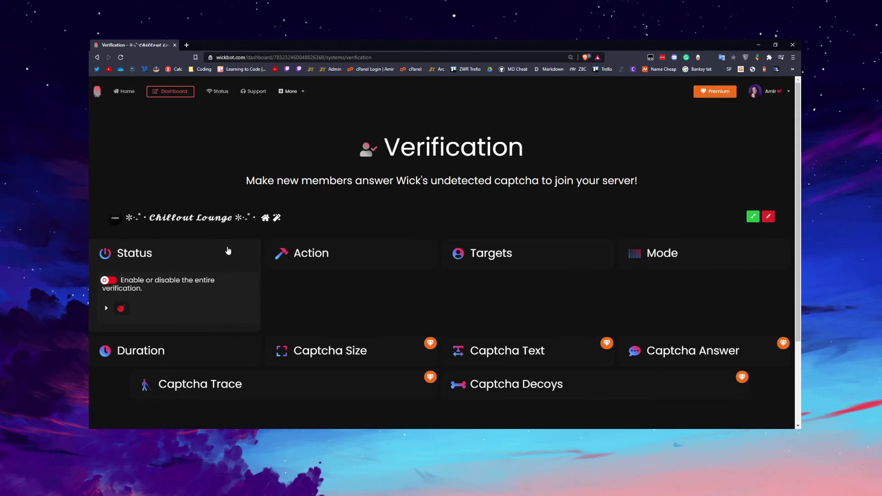
{"action": "scroll", "coordinate": [227, 248], "scroll_direction": "down", "scroll_amount": 2}
{"action": "left_click", "coordinate": [195, 189]}
{"action": "left_click", "coordinate": [193, 208]}
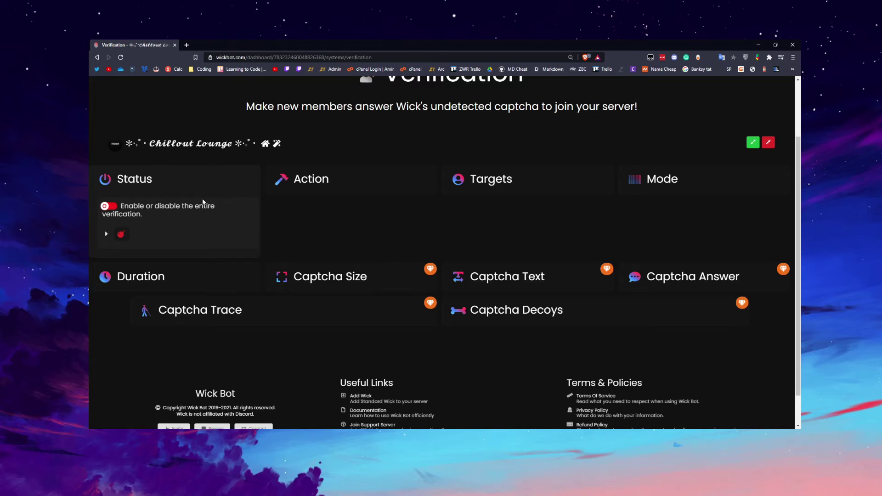
Review the Verification action options, keeping Quarantine for accounts that fail the verification
{"action": "left_click", "coordinate": [304, 180]}
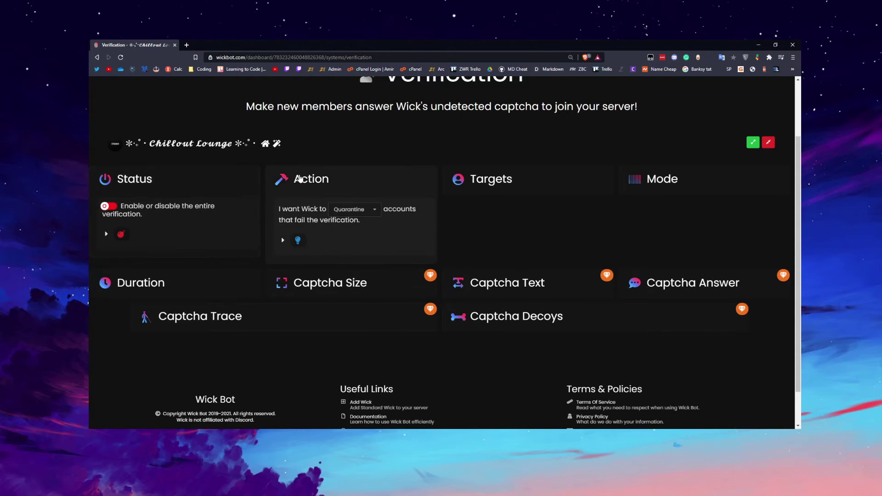
{"action": "left_click", "coordinate": [373, 212]}
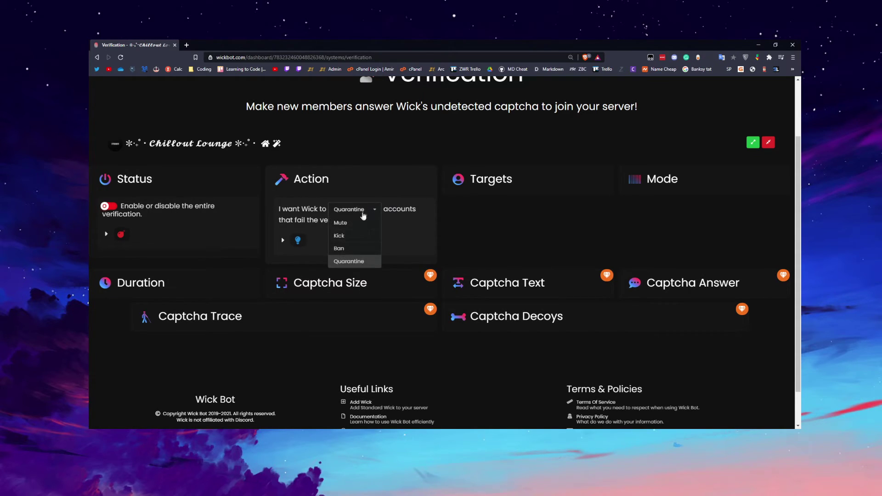
{"action": "left_click", "coordinate": [359, 261]}
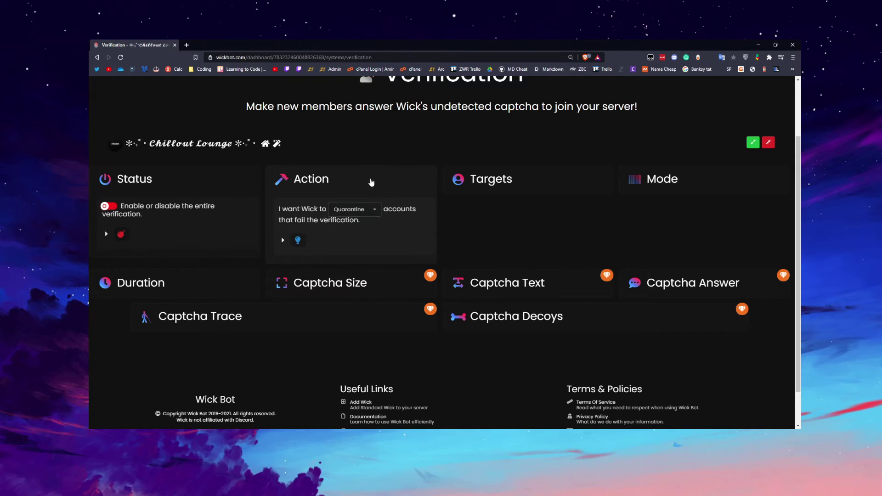
Review the Verification targets and the added-bot quarantine option, keeping All as the accounts to verify on joining
{"action": "left_click", "coordinate": [462, 180]}
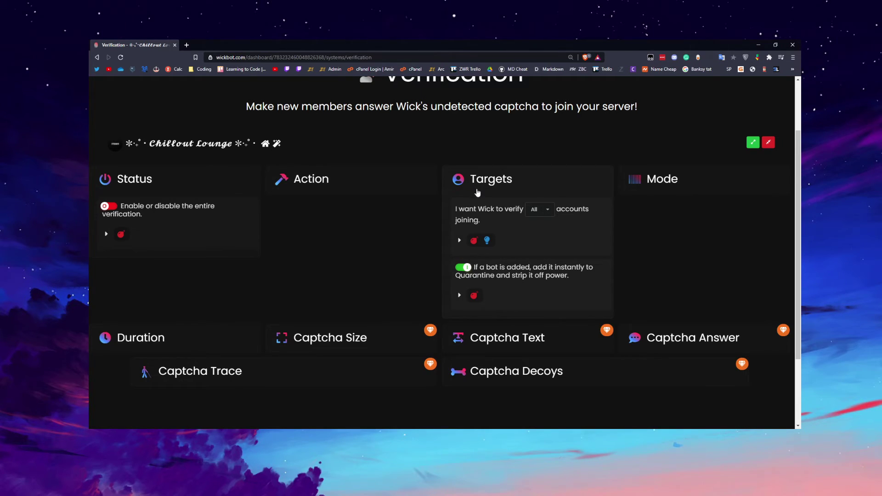
{"action": "left_click", "coordinate": [541, 211]}
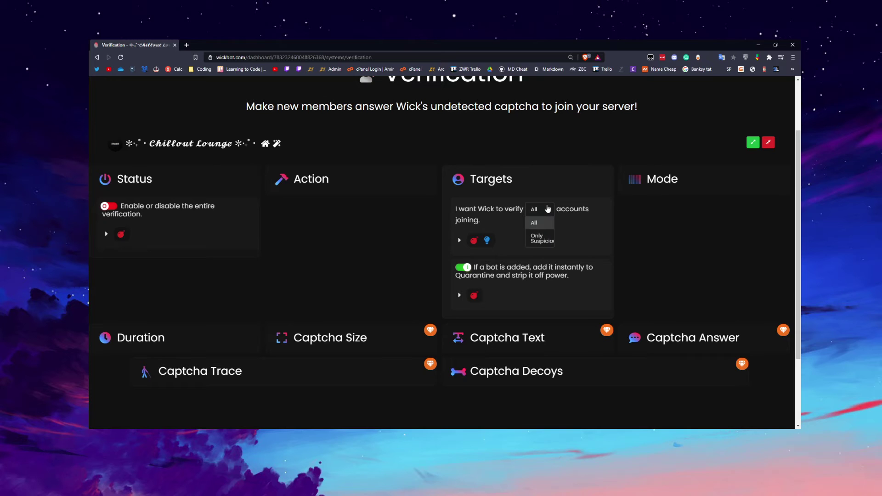
{"action": "left_click", "coordinate": [513, 235]}
{"action": "left_click", "coordinate": [519, 224]}
{"action": "left_click", "coordinate": [539, 213]}
{"action": "left_click", "coordinate": [585, 240]}
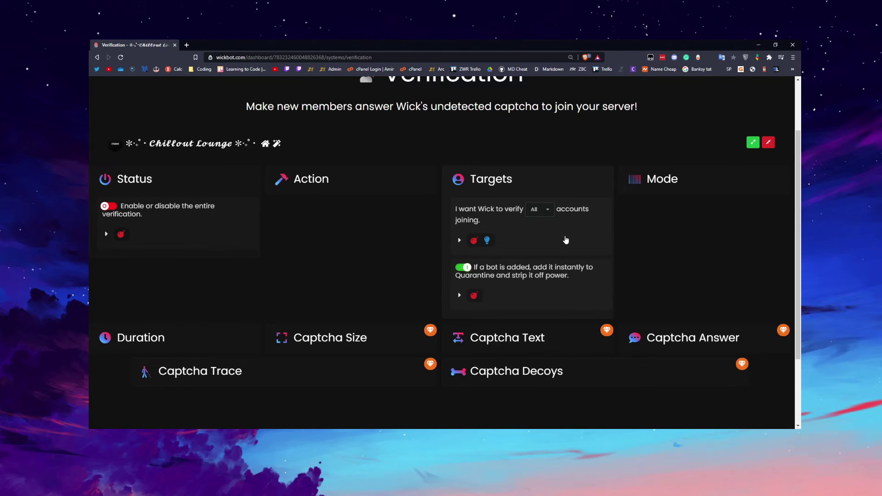
{"action": "left_click", "coordinate": [543, 189]}
Review the verification methods and the captcha note under Mode, keeping Wick Captcha selected
{"action": "left_click", "coordinate": [653, 188]}
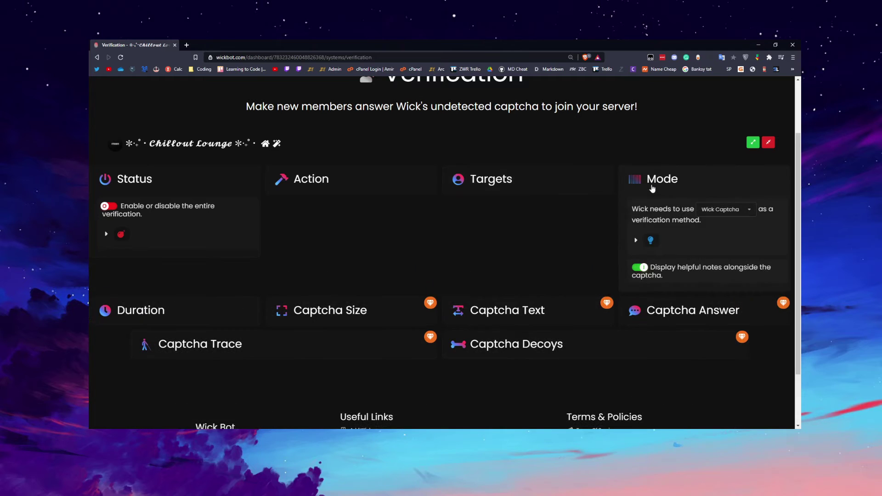
{"action": "left_click", "coordinate": [717, 210]}
{"action": "left_click", "coordinate": [717, 223]}
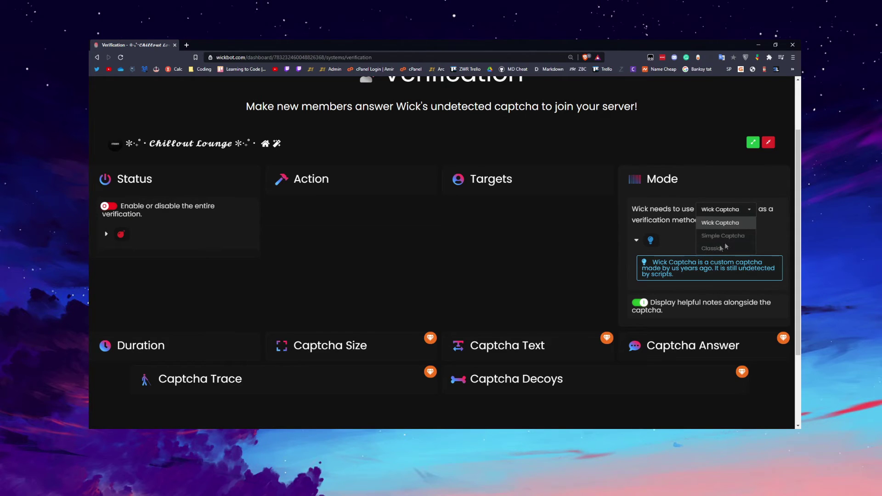
{"action": "left_click", "coordinate": [711, 230]}
{"action": "left_click", "coordinate": [661, 187]}
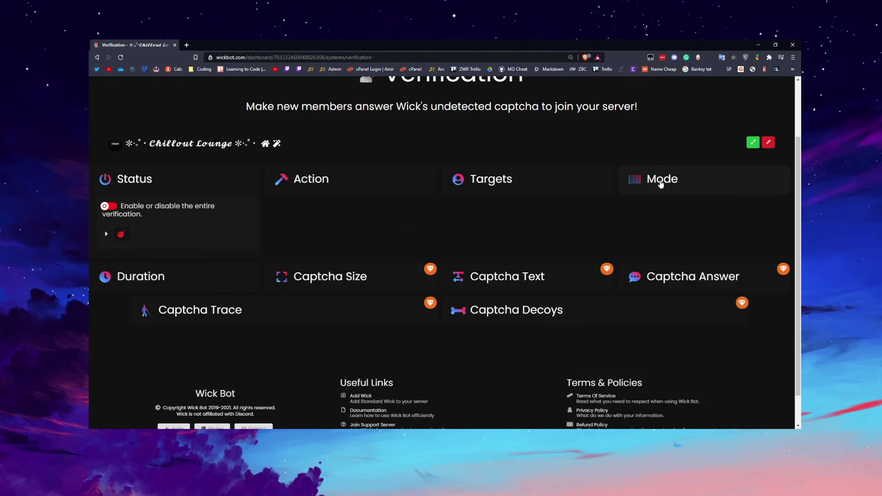
Examine the Verification Duration setting, reading its note and the available time units while keeping minutes
{"action": "left_click", "coordinate": [323, 315]}
{"action": "left_click", "coordinate": [323, 316]}
{"action": "left_click", "coordinate": [179, 278]}
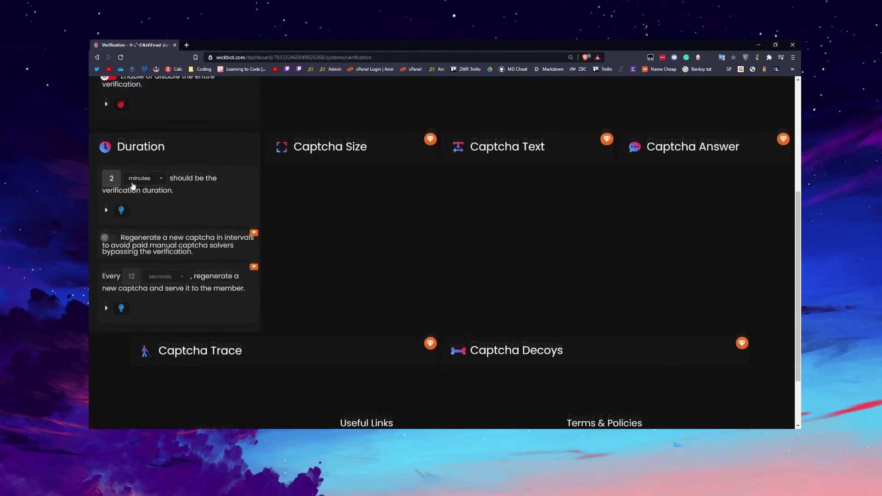
{"action": "left_click", "coordinate": [197, 229]}
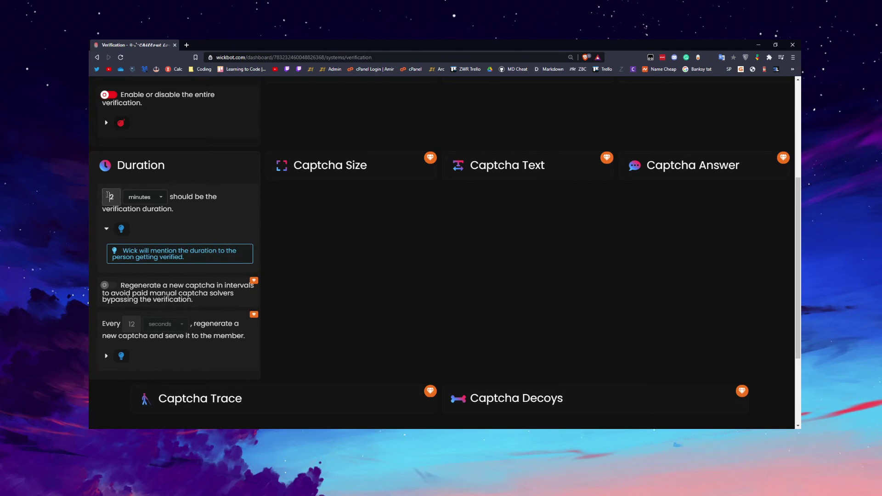
{"action": "left_click", "coordinate": [106, 230]}
{"action": "left_click", "coordinate": [146, 197]}
{"action": "left_click", "coordinate": [148, 197]}
{"action": "left_click", "coordinate": [147, 198]}
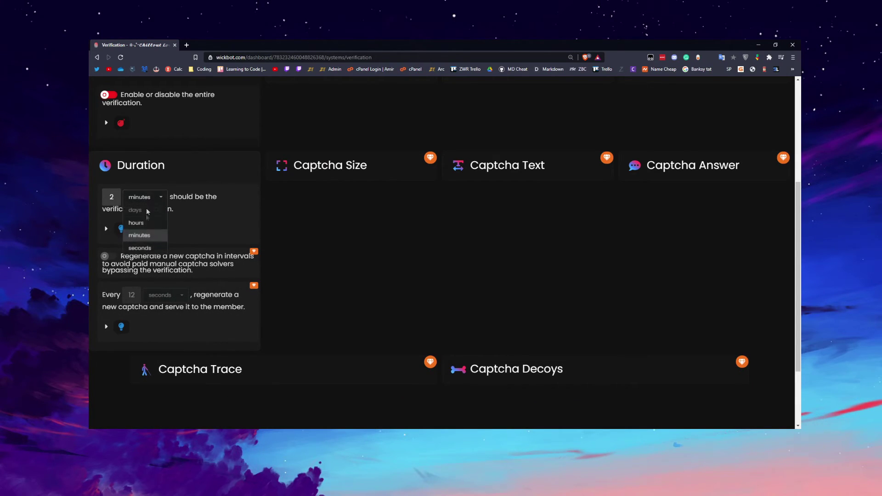
{"action": "left_click", "coordinate": [182, 230]}
{"action": "left_click", "coordinate": [180, 226]}
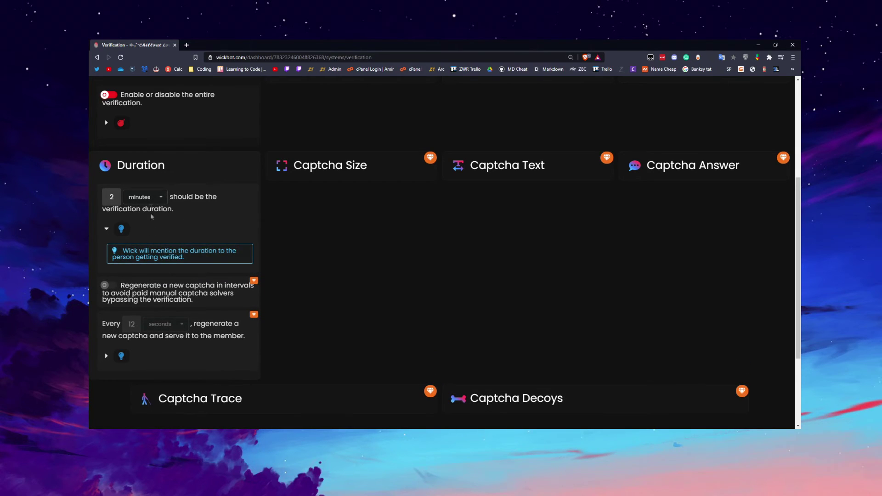
Return to the server overview, open the Anti Nuke General Settings, and examine the Status and Prune Detection sections
{"action": "key", "text": "alt+Left"}
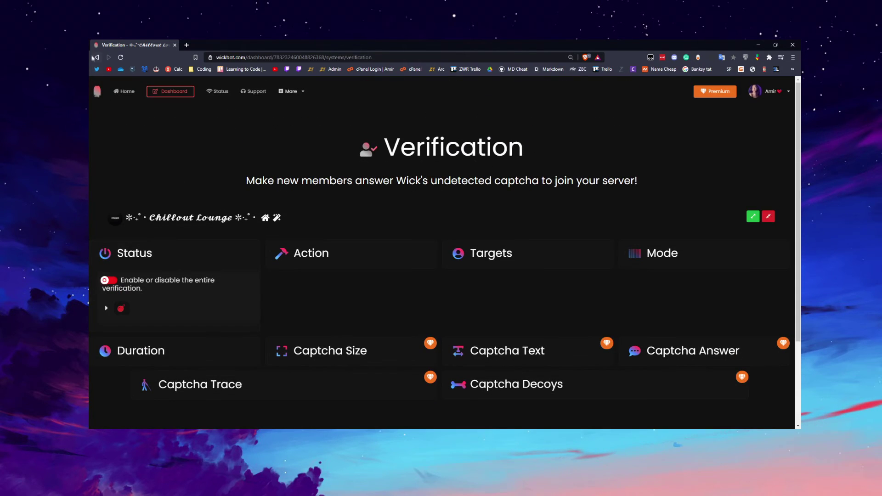
{"action": "scroll", "coordinate": [451, 205], "scroll_direction": "down", "scroll_amount": 5}
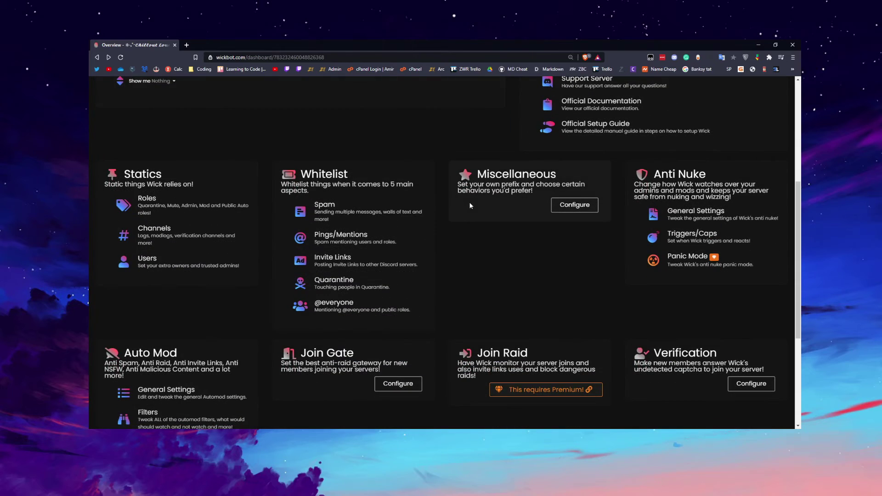
{"action": "scroll", "coordinate": [480, 206], "scroll_direction": "down", "scroll_amount": 2}
{"action": "scroll", "coordinate": [480, 205], "scroll_direction": "up", "scroll_amount": 2}
{"action": "left_click", "coordinate": [699, 215]}
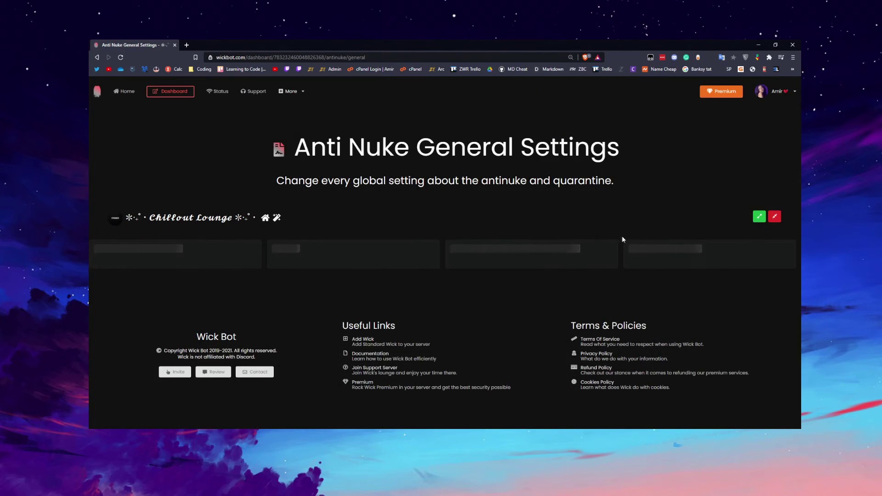
{"action": "scroll", "coordinate": [377, 222], "scroll_direction": "down", "scroll_amount": 2}
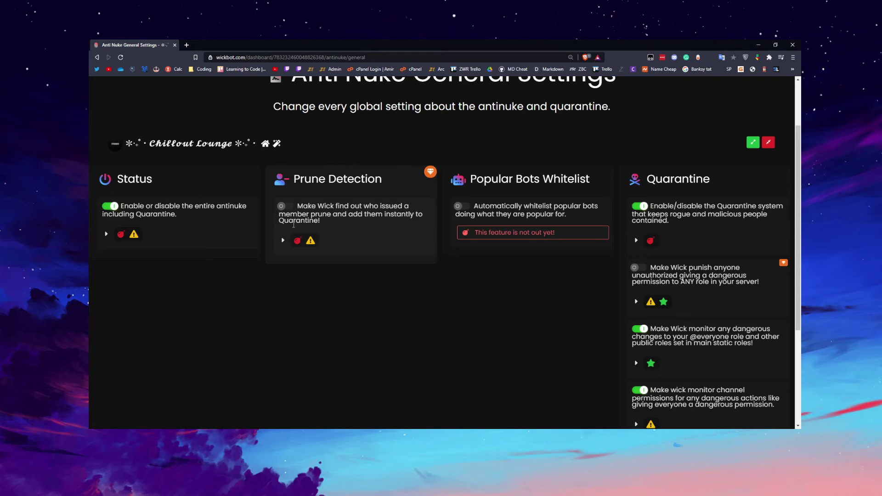
{"action": "scroll", "coordinate": [266, 222], "scroll_direction": "up", "scroll_amount": 2}
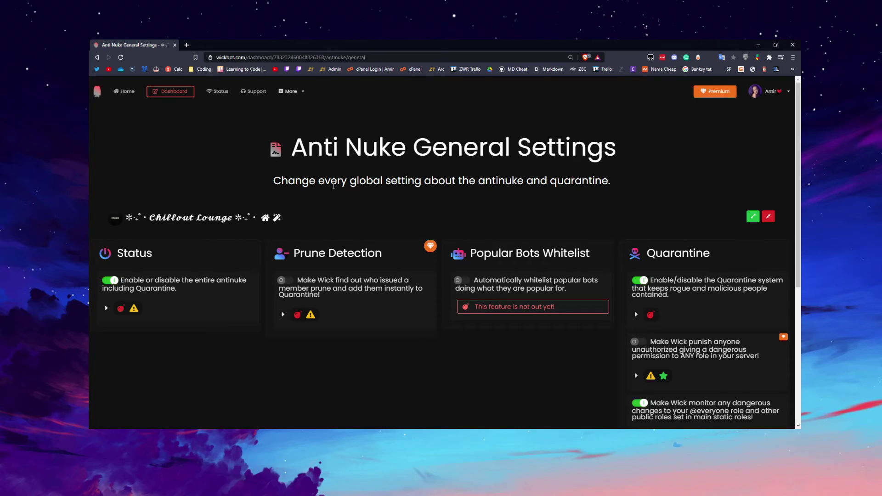
{"action": "scroll", "coordinate": [361, 159], "scroll_direction": "down", "scroll_amount": 3}
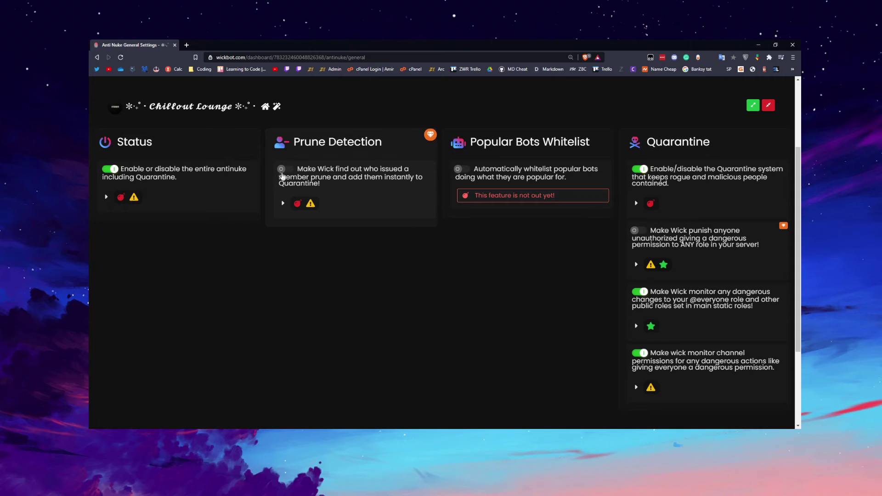
Read the Popular Bots Whitelist description and examine the Quarantine options in the Anti Nuke General Settings
{"action": "left_click_drag", "start_coordinate": [460, 138], "coordinate": [568, 147]}
{"action": "left_click_drag", "start_coordinate": [483, 169], "coordinate": [583, 186]}
{"action": "left_click", "coordinate": [571, 172]}
{"action": "scroll", "coordinate": [634, 188], "scroll_direction": "down", "scroll_amount": 3}
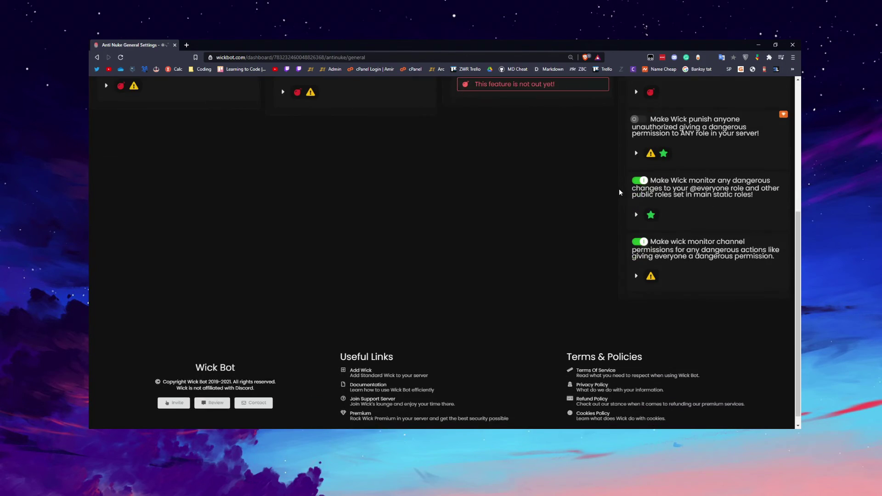
{"action": "scroll", "coordinate": [634, 188], "scroll_direction": "up", "scroll_amount": 2}
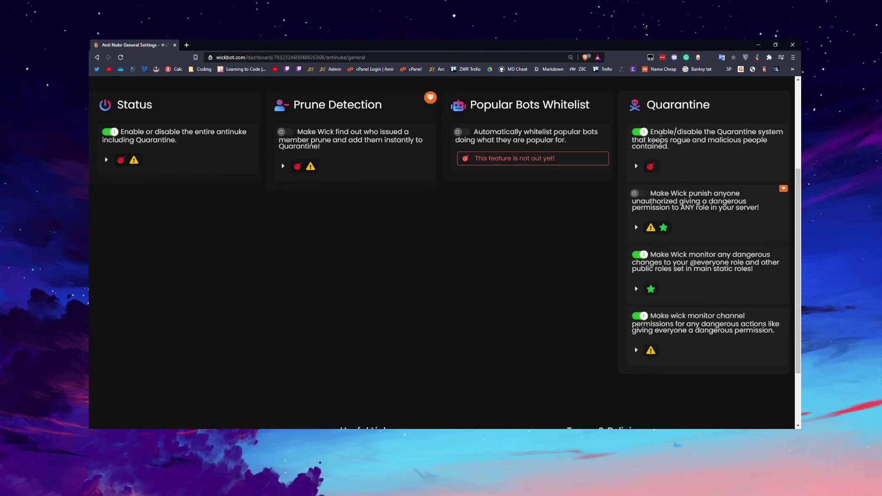
{"action": "scroll", "coordinate": [696, 187], "scroll_direction": "down", "scroll_amount": 3}
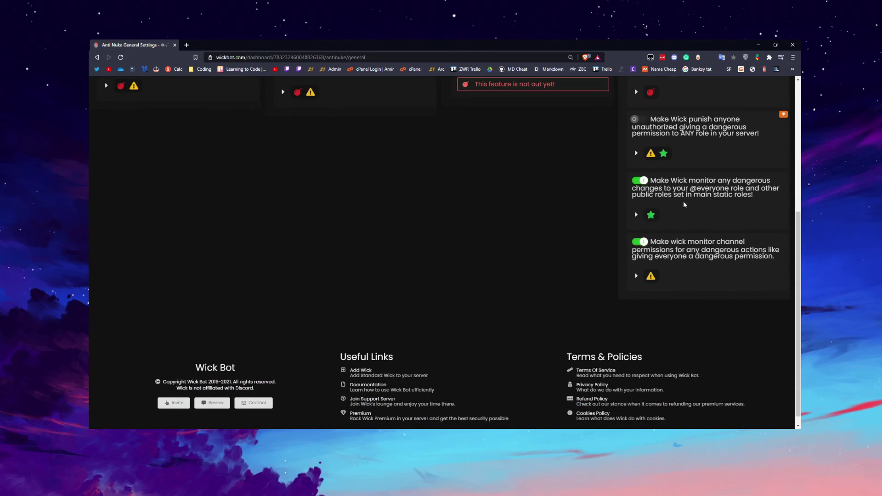
{"action": "scroll", "coordinate": [683, 201], "scroll_direction": "up", "scroll_amount": 6}
Return to the server overview, open the Anti Nuke Triggers/Caps, and examine the Kicks & Bans limits per minute and per hour
{"action": "key", "text": "alt+Left"}
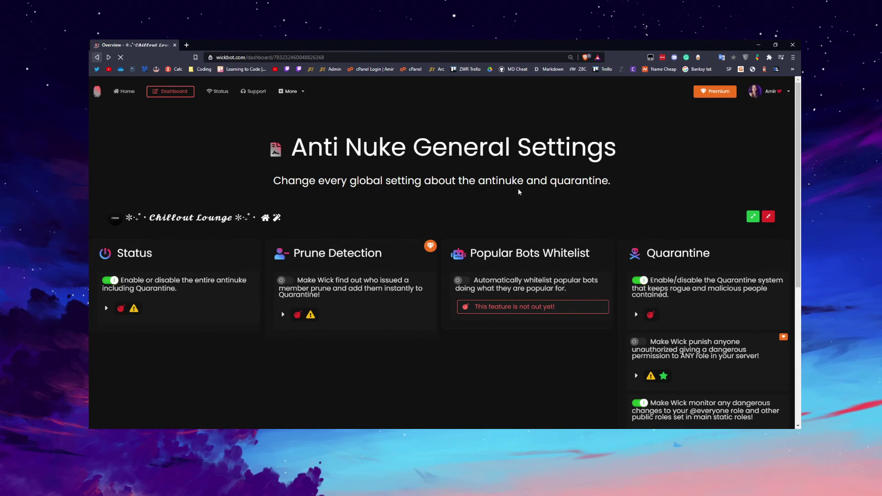
{"action": "left_click", "coordinate": [685, 273]}
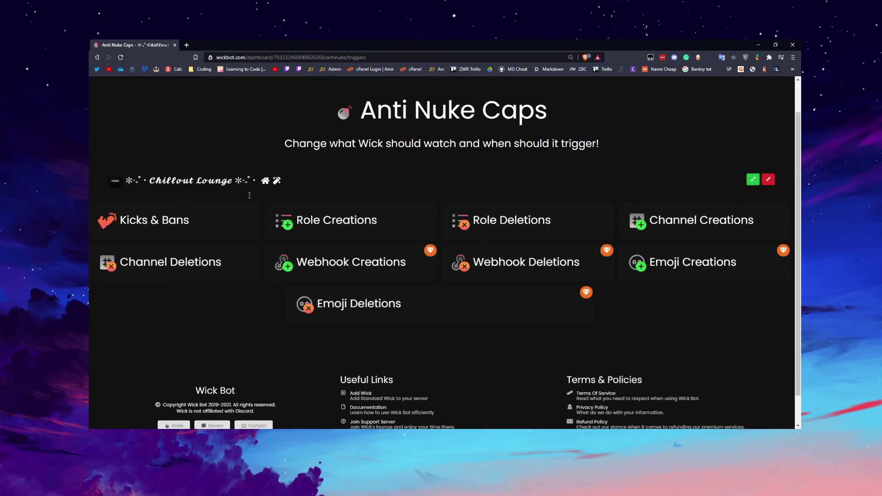
{"action": "left_click", "coordinate": [196, 214]}
{"action": "scroll", "coordinate": [193, 216], "scroll_direction": "down", "scroll_amount": 2}
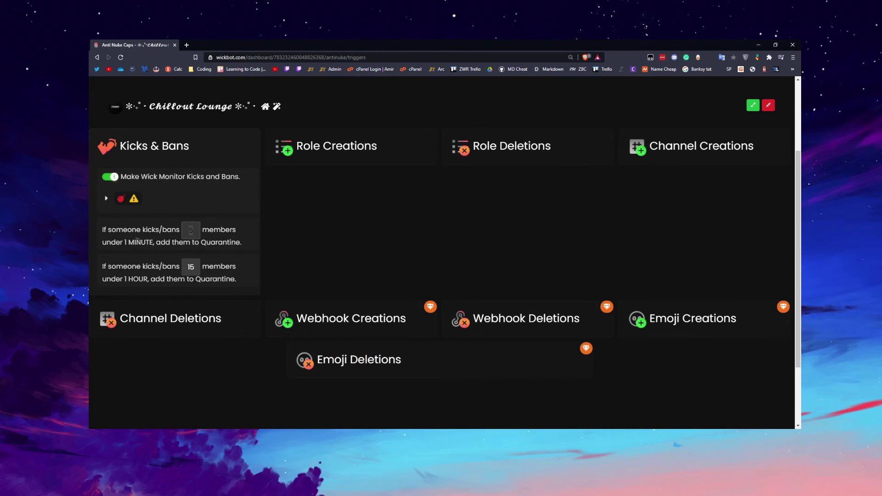
{"action": "left_click_drag", "start_coordinate": [215, 232], "coordinate": [225, 231]}
{"action": "left_click_drag", "start_coordinate": [156, 279], "coordinate": [193, 279]}
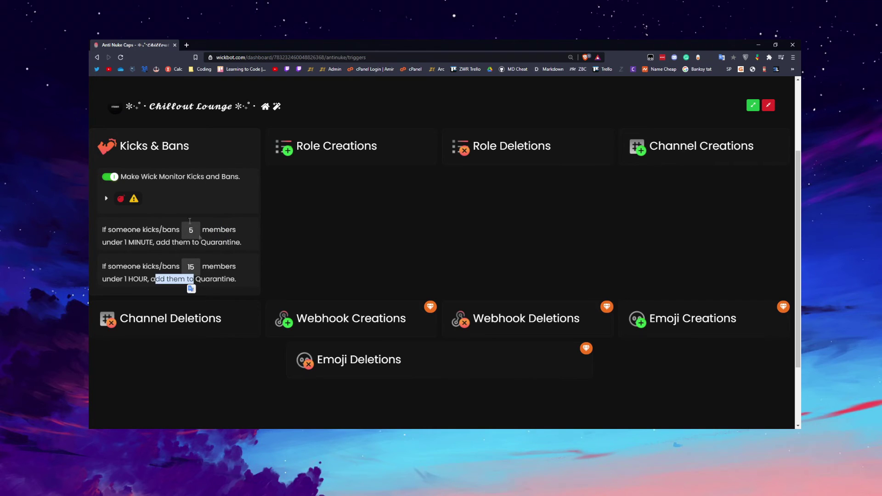
{"action": "left_click", "coordinate": [241, 239]}
{"action": "scroll", "coordinate": [224, 235], "scroll_direction": "up", "scroll_amount": 1}
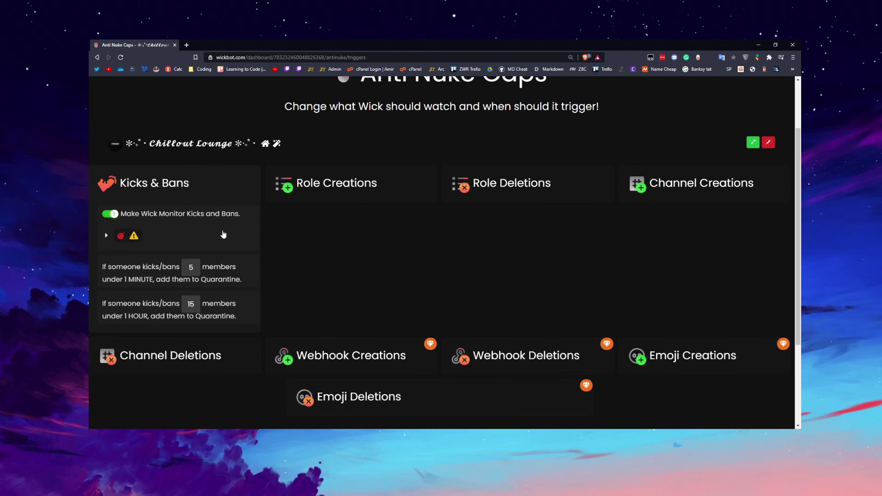
Expand the caps for role creations, role deletions, channel creations and channel deletions alongside Kicks & Bans to review their limits
{"action": "left_click", "coordinate": [215, 190]}
{"action": "left_click", "coordinate": [337, 193]}
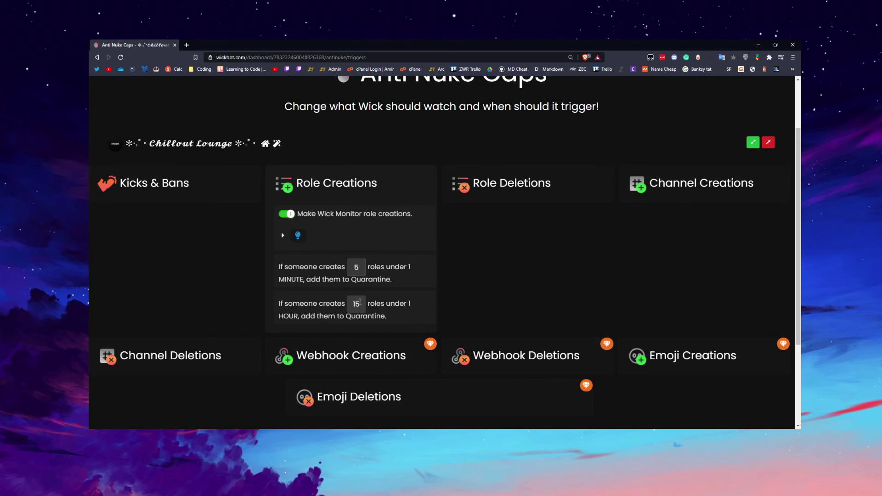
{"action": "left_click", "coordinate": [496, 197]}
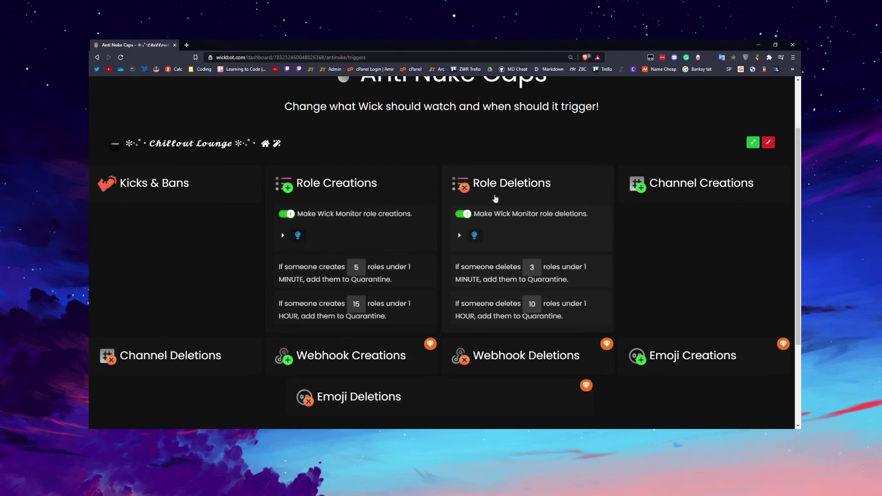
{"action": "left_click", "coordinate": [664, 181]}
{"action": "left_click", "coordinate": [243, 190]}
{"action": "scroll", "coordinate": [250, 221], "scroll_direction": "down", "scroll_amount": 2}
{"action": "left_click", "coordinate": [254, 288]}
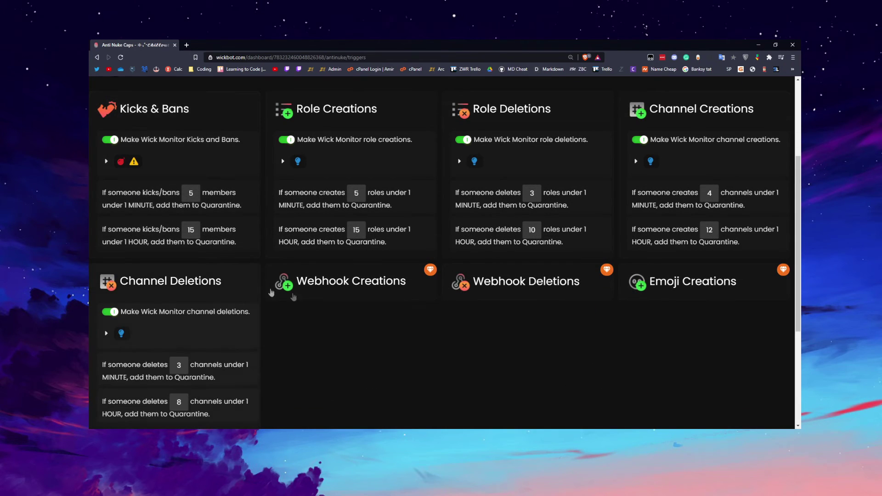
{"action": "scroll", "coordinate": [443, 275], "scroll_direction": "down", "scroll_amount": 2}
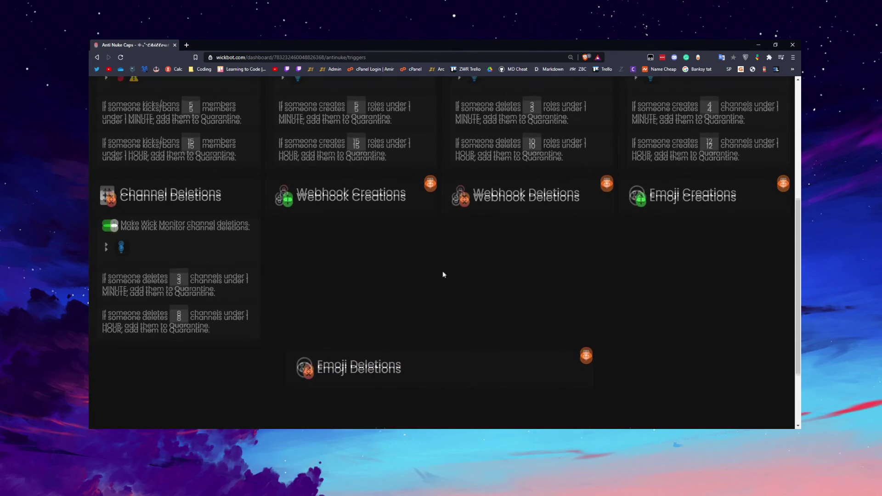
Compare the per-minute limits for kicks and bans, role creations, role deletions and channel creations, leaving them as set
{"action": "scroll", "coordinate": [334, 260], "scroll_direction": "up", "scroll_amount": 3}
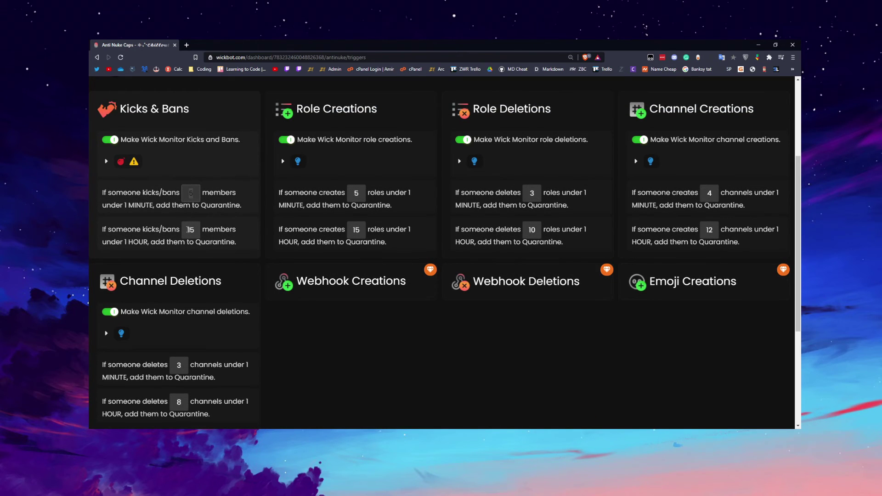
{"action": "left_click", "coordinate": [361, 195]}
{"action": "left_click", "coordinate": [192, 194]}
{"action": "left_click", "coordinate": [532, 193]}
{"action": "left_click", "coordinate": [714, 199]}
{"action": "scroll", "coordinate": [475, 180], "scroll_direction": "up", "scroll_amount": 3}
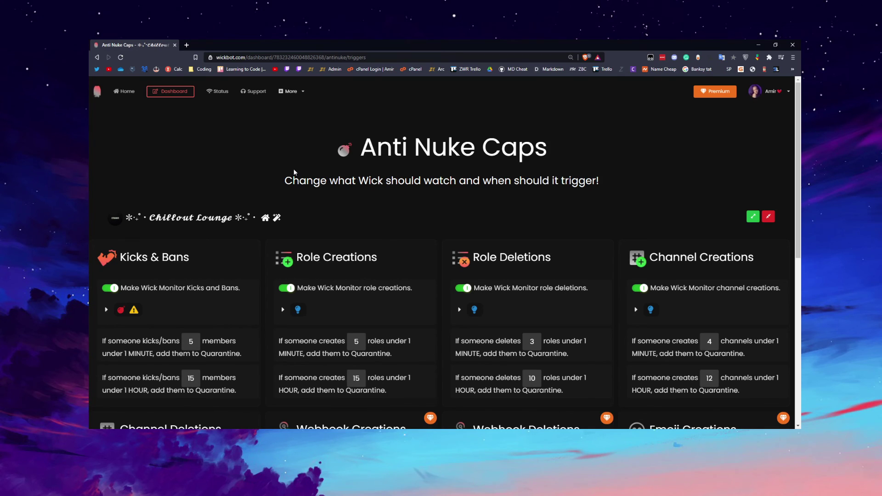
Return to the server overview and examine the Recent Activity section describing the server's security activity
{"action": "key", "text": "alt+Left"}
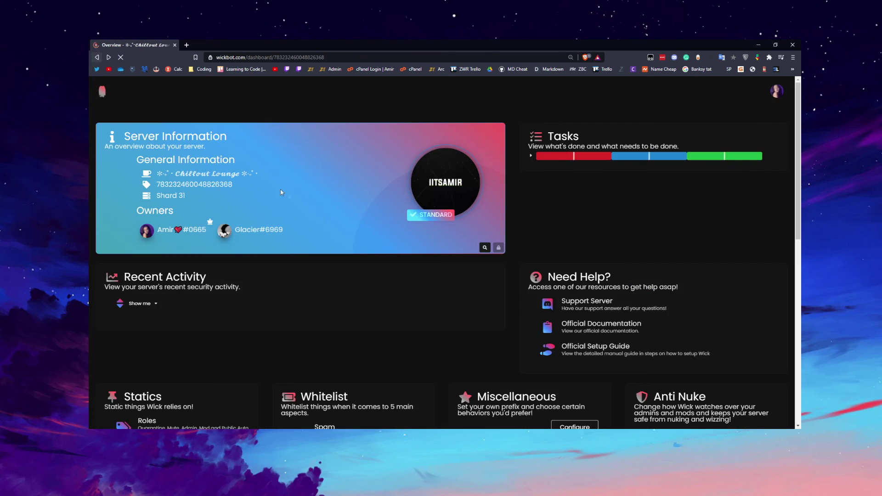
{"action": "scroll", "coordinate": [367, 241], "scroll_direction": "down", "scroll_amount": 5}
{"action": "scroll", "coordinate": [400, 276], "scroll_direction": "up", "scroll_amount": 8}
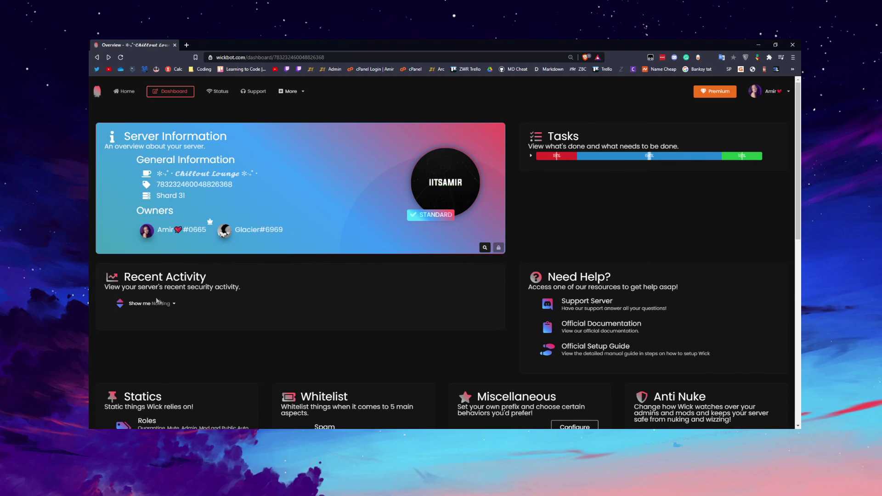
{"action": "left_click", "coordinate": [207, 290]}
{"action": "left_click_drag", "start_coordinate": [206, 290], "coordinate": [166, 288]}
{"action": "left_click", "coordinate": [227, 287]}
{"action": "left_click", "coordinate": [167, 288]}
Run the Server Sweep, review its Wick's Essentials and Server Details findings, including the Quarantine role placement, and dismiss the report
{"action": "left_click", "coordinate": [485, 247]}
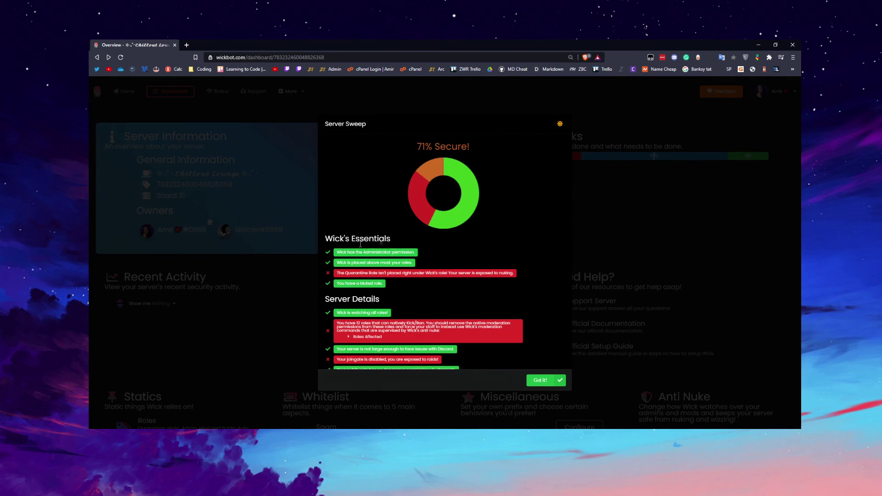
{"action": "left_click_drag", "start_coordinate": [354, 273], "coordinate": [510, 273]}
{"action": "triple_click", "coordinate": [517, 274]}
{"action": "left_click", "coordinate": [382, 300]}
{"action": "scroll", "coordinate": [398, 307], "scroll_direction": "down", "scroll_amount": 3}
{"action": "scroll", "coordinate": [398, 307], "scroll_direction": "up", "scroll_amount": 3}
{"action": "left_click", "coordinate": [540, 380]}
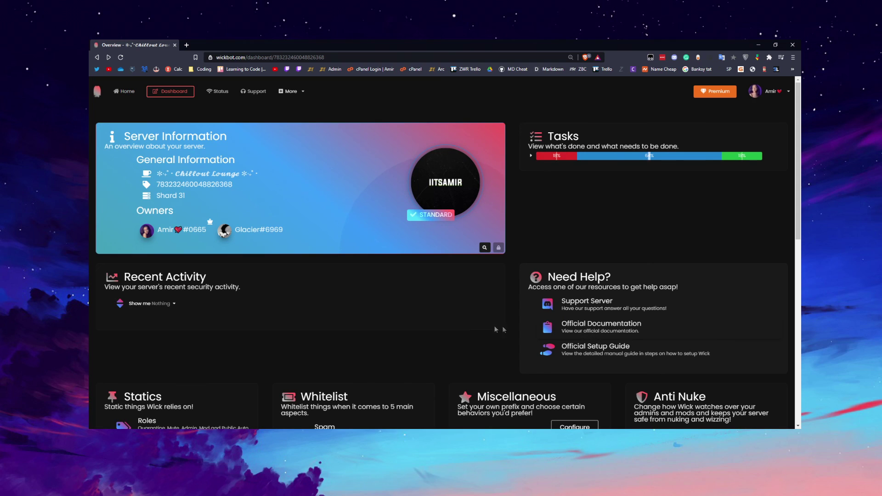
Open the Official Documentation in a separate tab, view its Introduction page, and go back to the server overview to review its sections
{"action": "middle_click", "coordinate": [562, 328]}
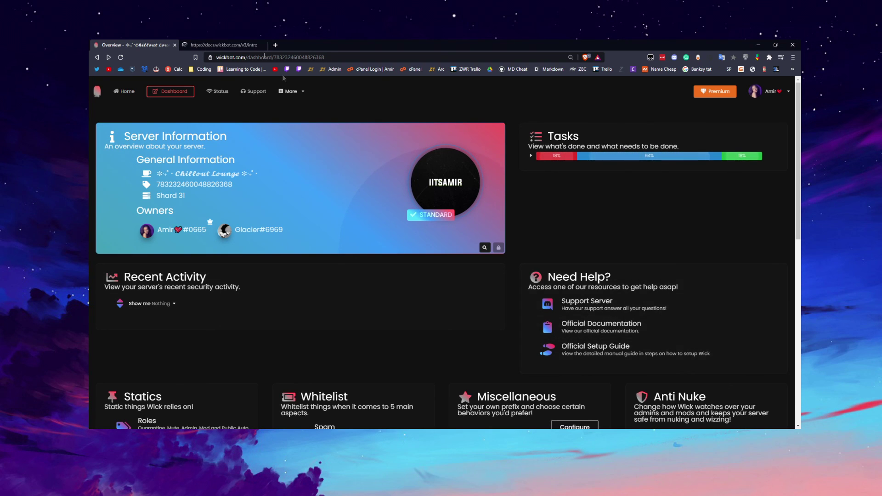
{"action": "left_click", "coordinate": [208, 43]}
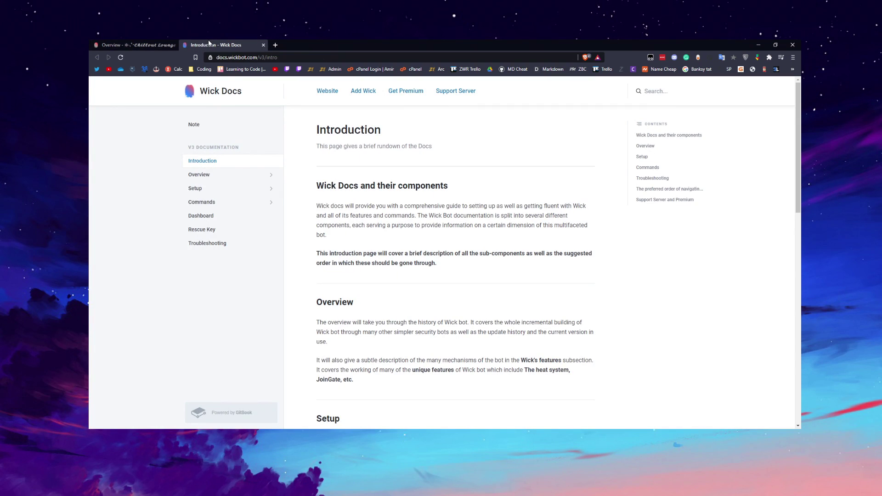
{"action": "left_click", "coordinate": [171, 42]}
{"action": "scroll", "coordinate": [317, 271], "scroll_direction": "down", "scroll_amount": 10}
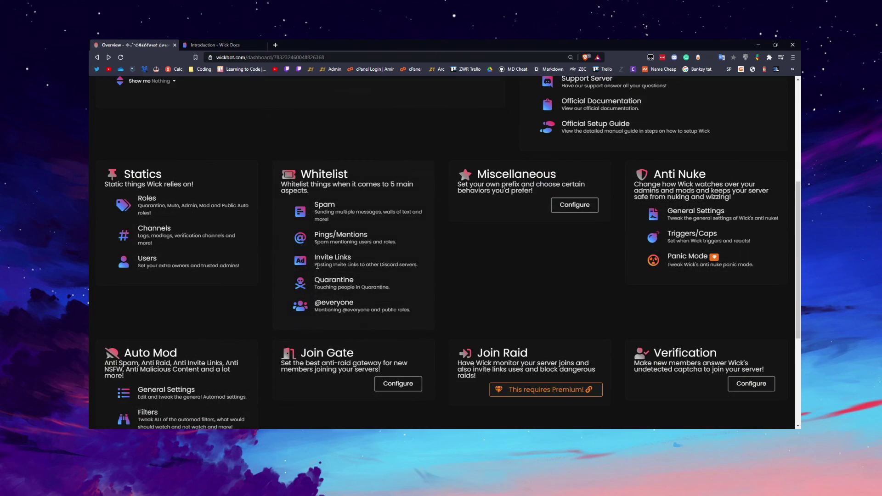
{"action": "scroll", "coordinate": [317, 270], "scroll_direction": "up", "scroll_amount": 10}
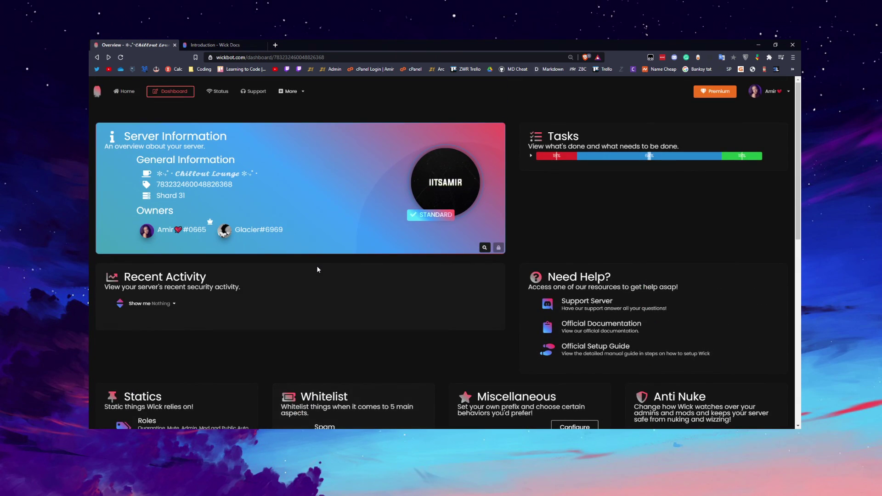
{"action": "scroll", "coordinate": [317, 270], "scroll_direction": "down", "scroll_amount": 3}
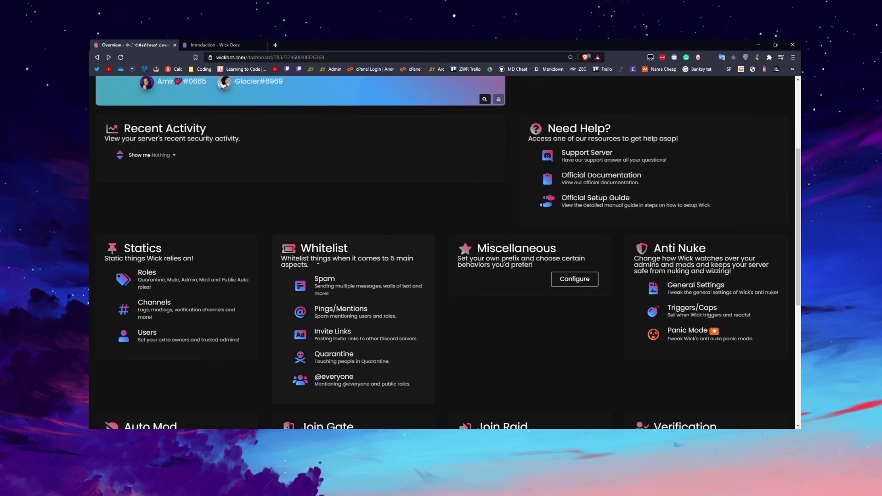